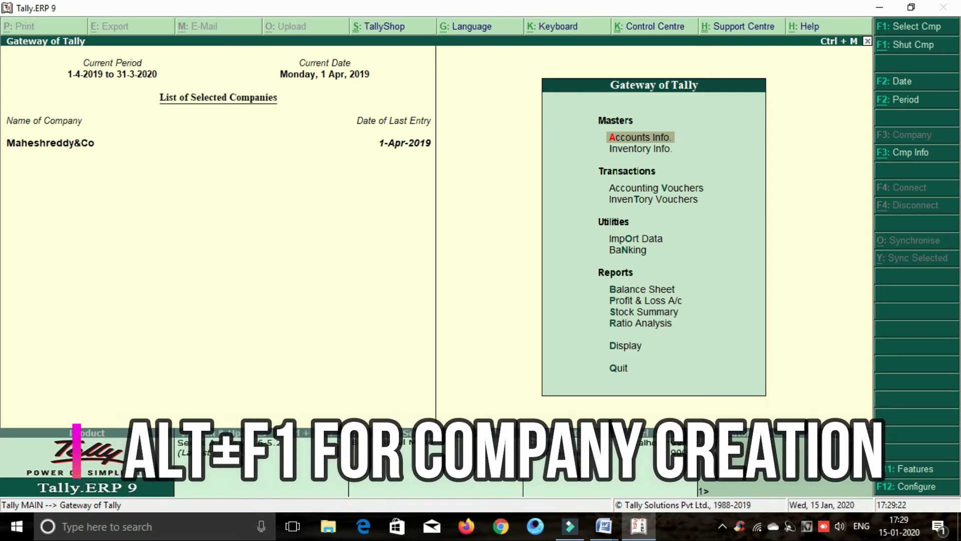
Start creating a new company, enter the owner's name as company and mailing name, leave the address blank and keep India as country
key("alt+F1")
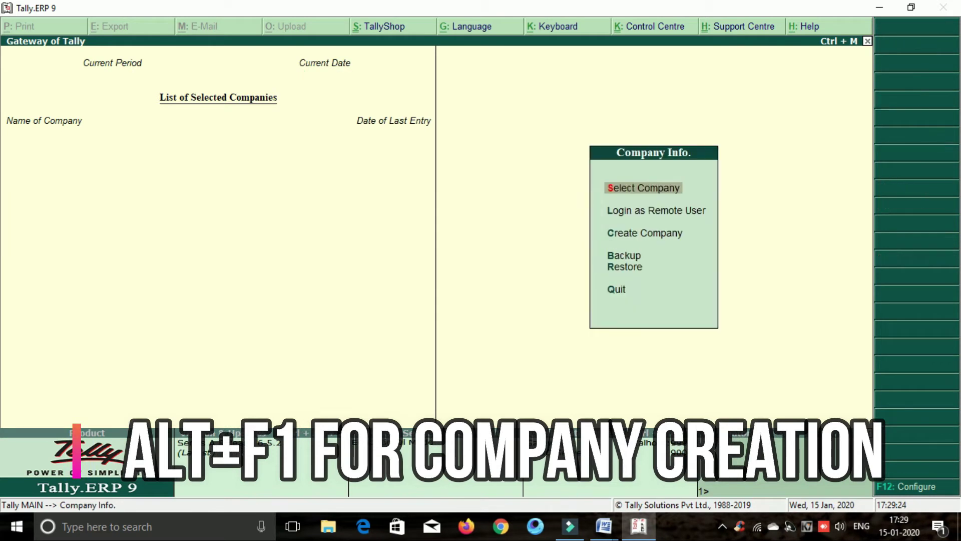
key("Down")
key("Down")
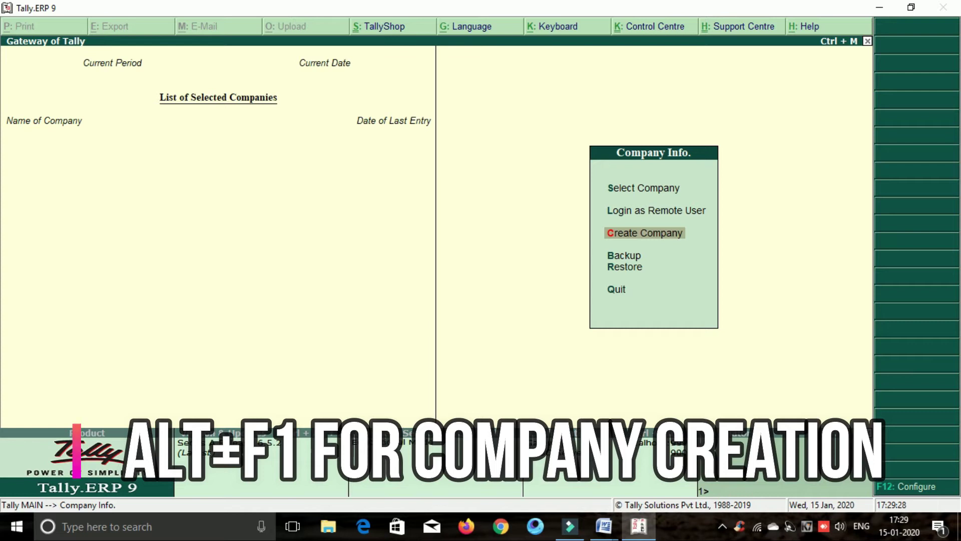
key("Return")
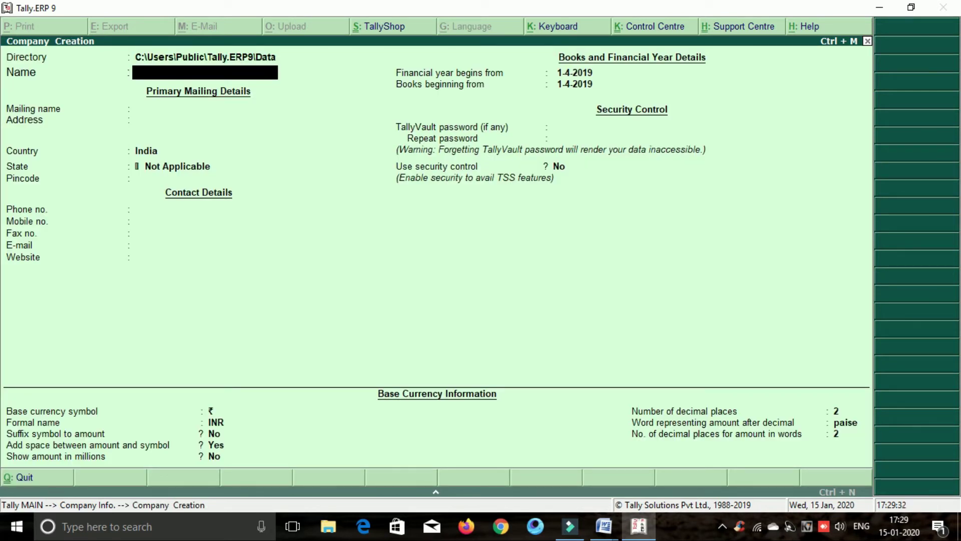
type("Parvathi")
key("Return")
key("Return")
key("Return")
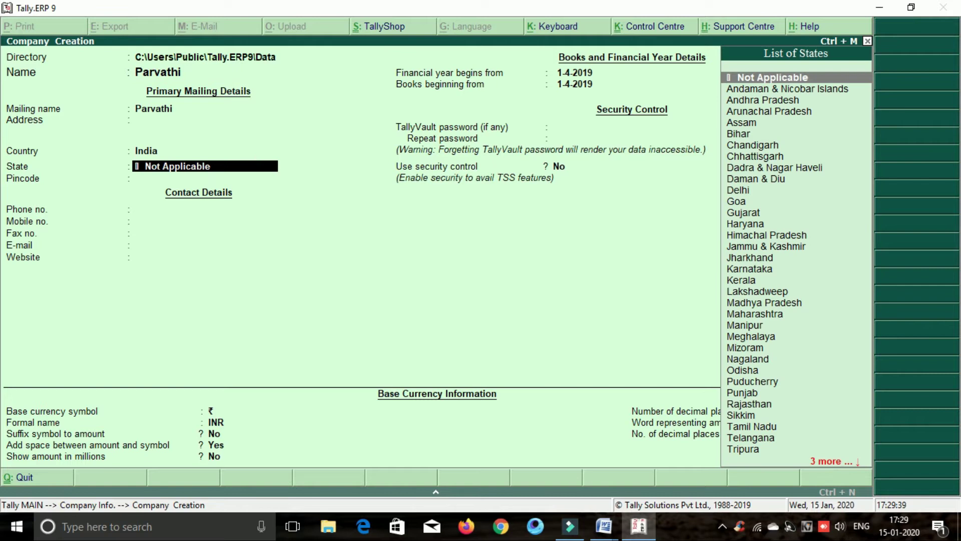
Set the new company's state to Andhra Pradesh
type("And")
key("Down")
key("Down")
key("Return")
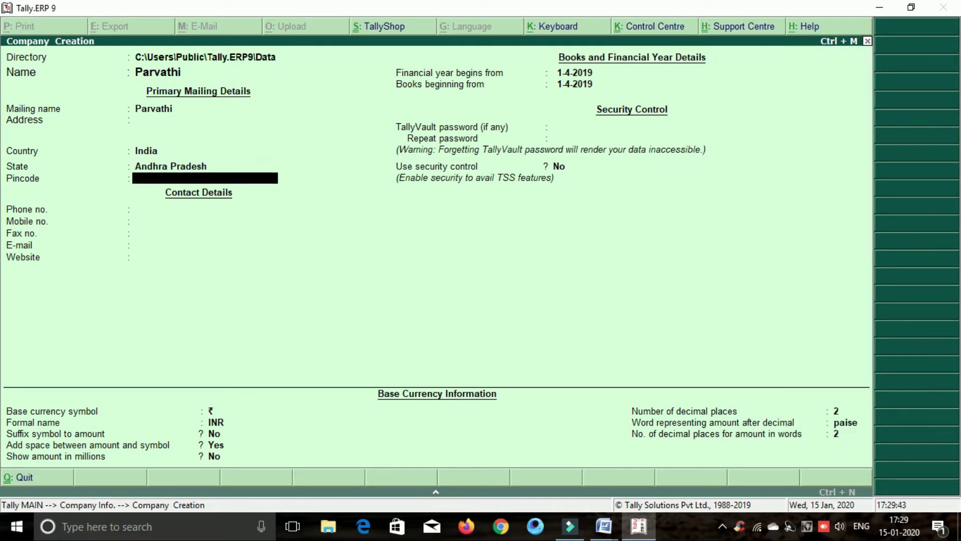
Fill in the company's pincode, leave the contact details blank and save the company
type("524345")
key("Return")
key("Return")
key("Return")
key("Return")
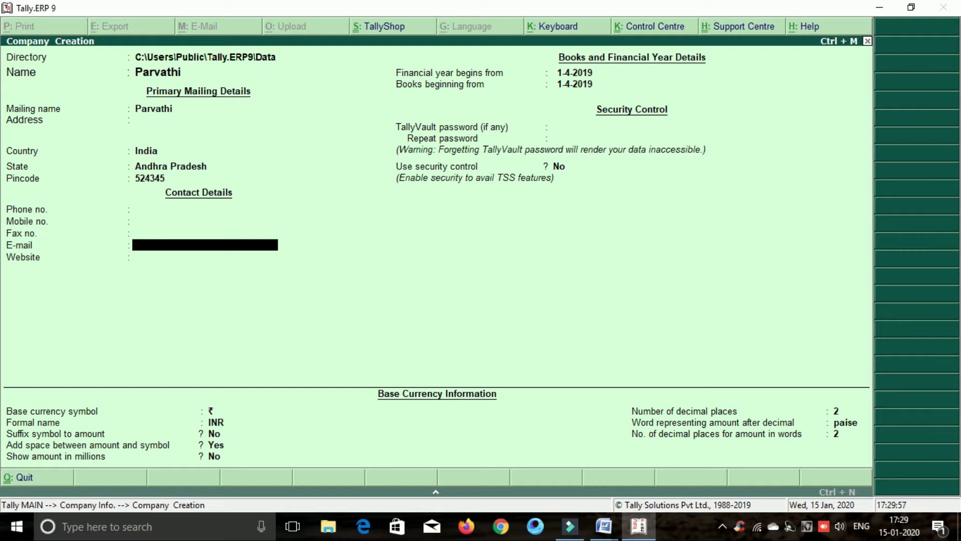
key("ctrl+a")
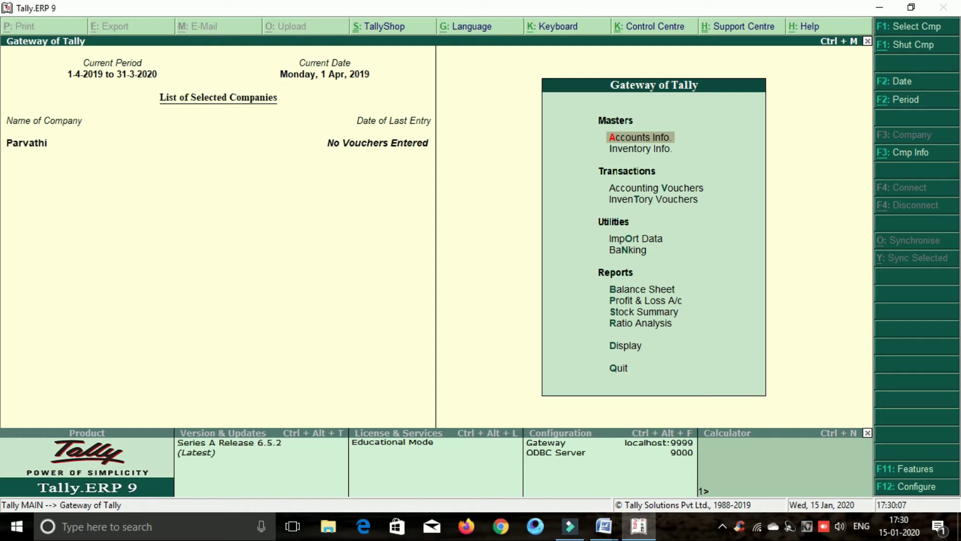
Open multiple ledger creation for the new company with All Items as the group
key("Return")
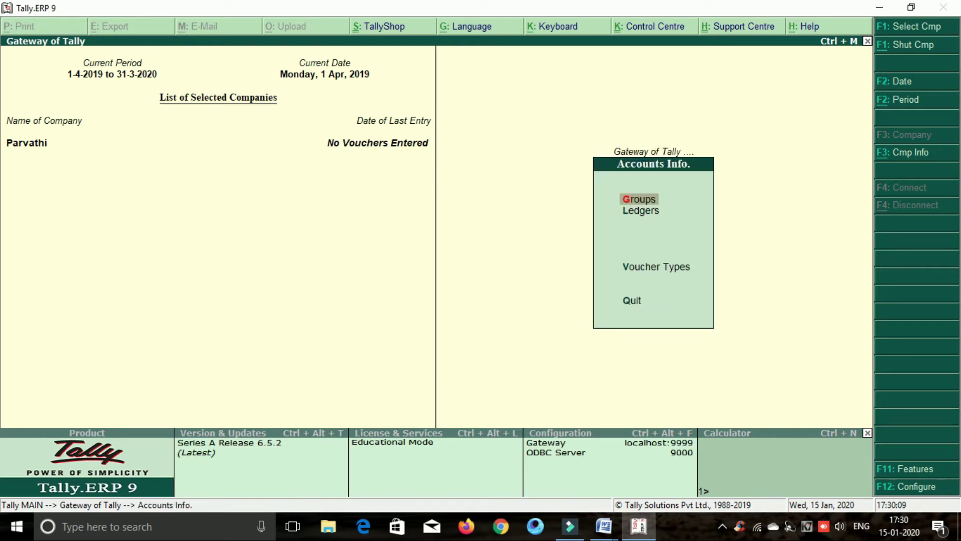
key("Down")
key("Return")
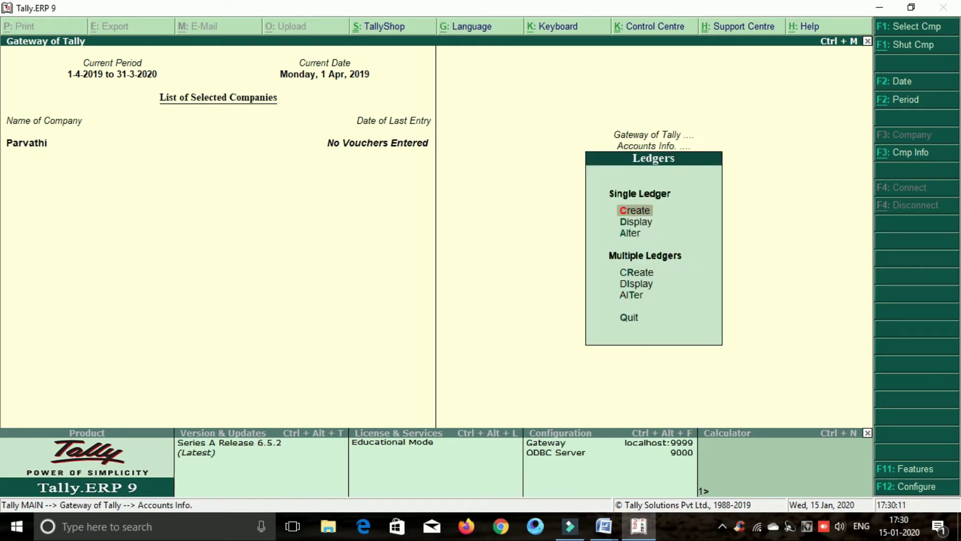
key("Down")
key("Down")
key("Down")
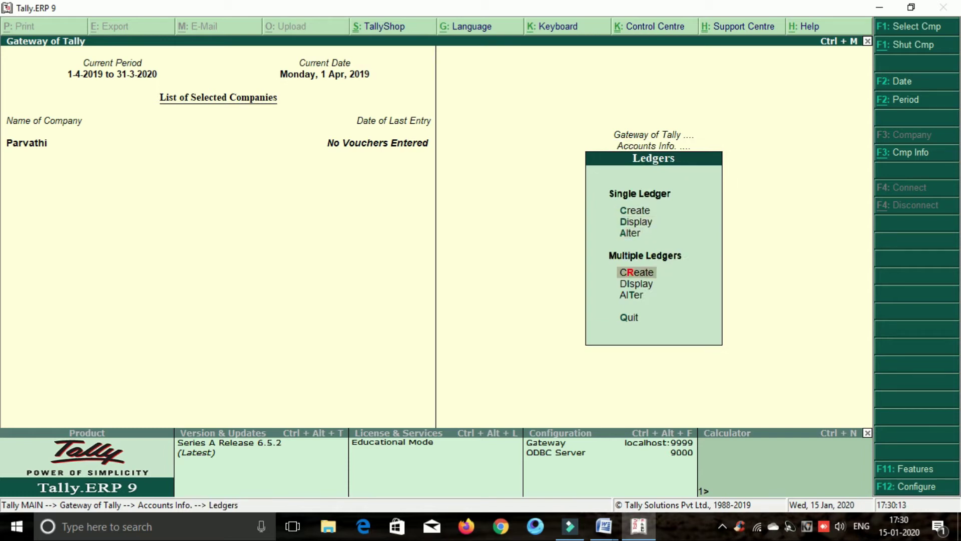
key("Return")
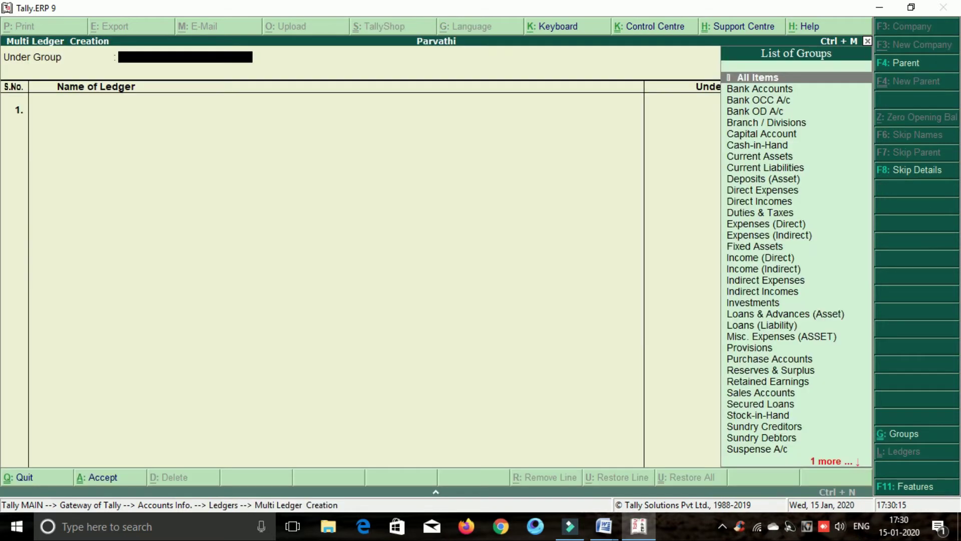
key("Return")
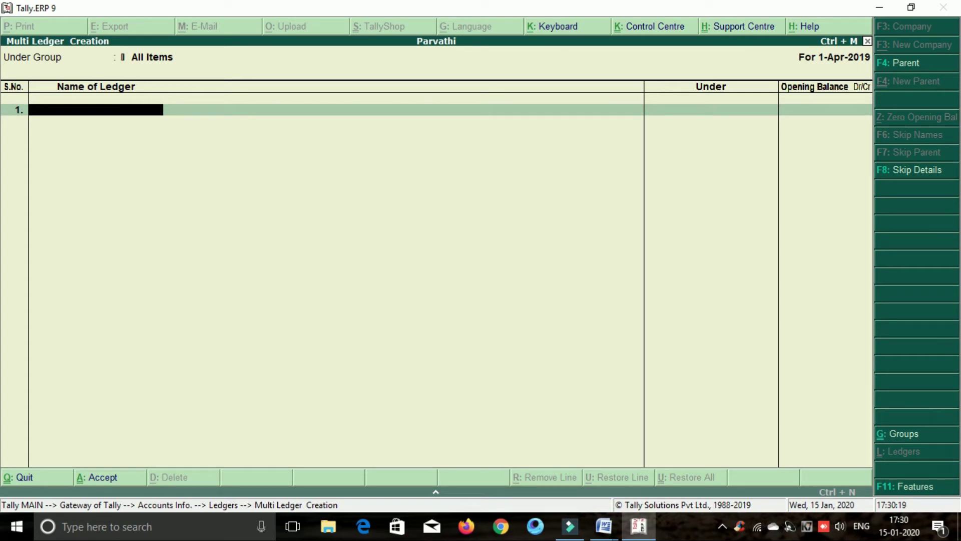
Add a ledger with the owner's name under Capital Account, leaving the opening balance empty
type("Parvathi")
key("Return")
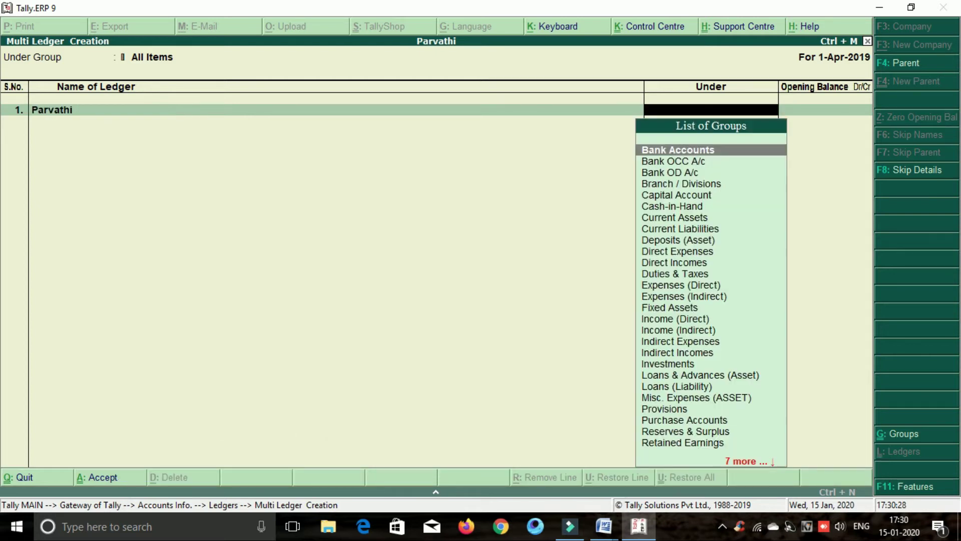
type("cap")
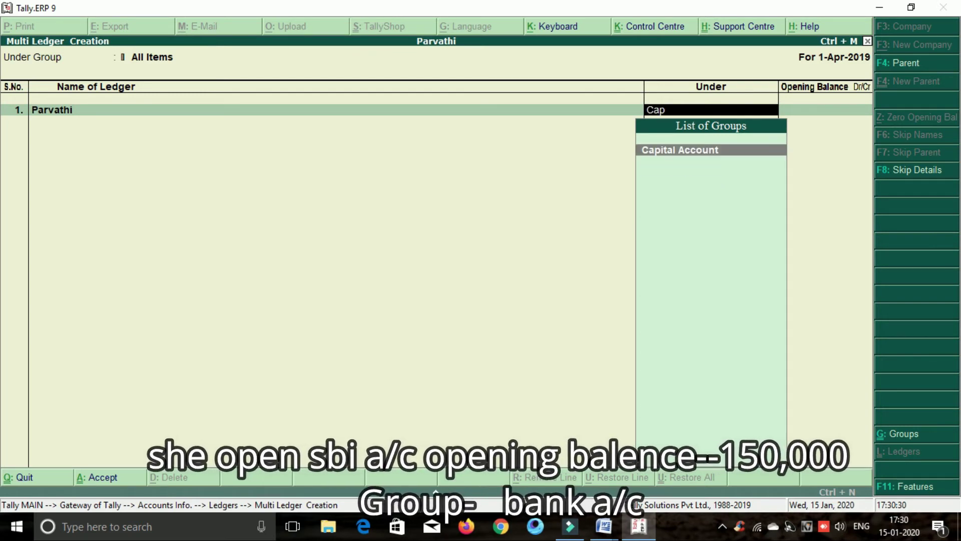
key("Return")
key("Return")
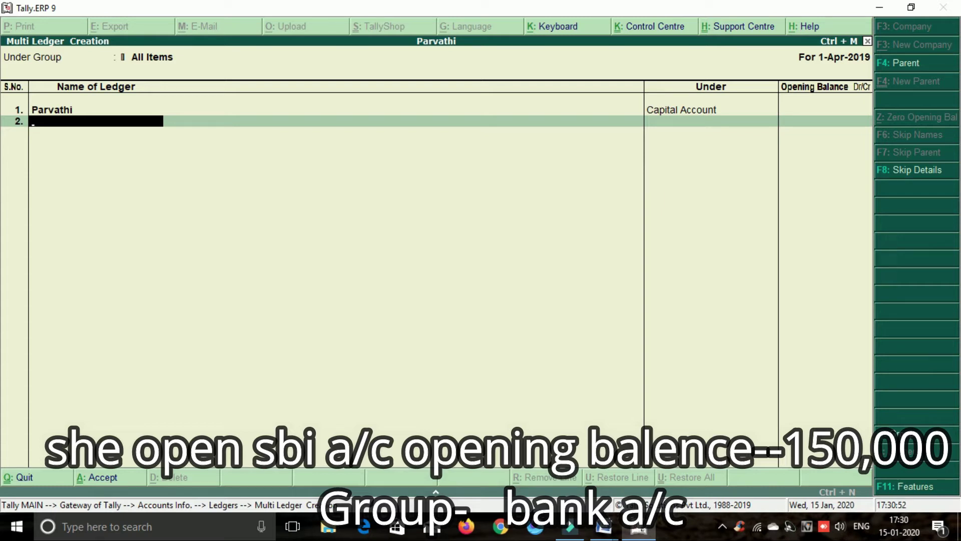
Add the ledger Sbi under Bank Accounts with a debit opening balance of 150000
type("Sbi")
key("Return")
type("Ba")
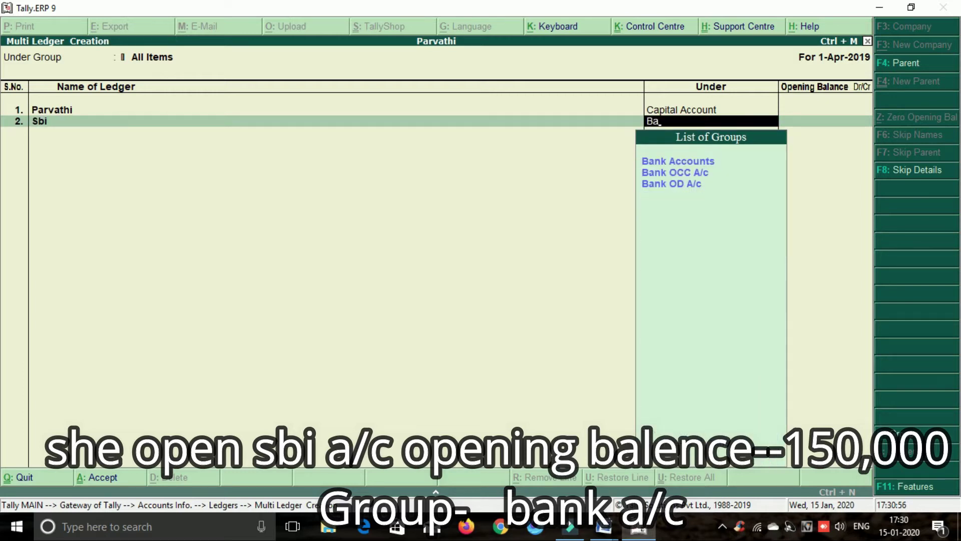
key("Return")
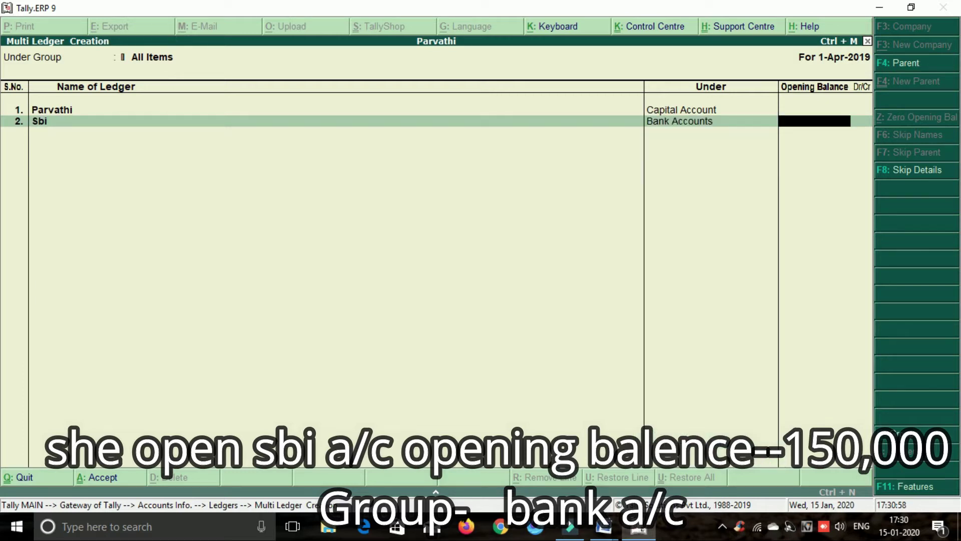
type("150000")
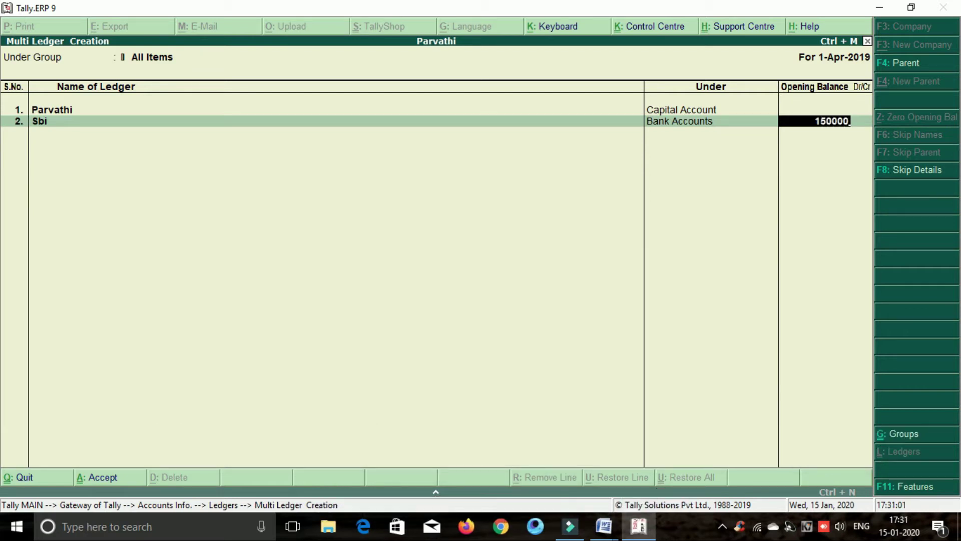
key("Return")
key("Return")
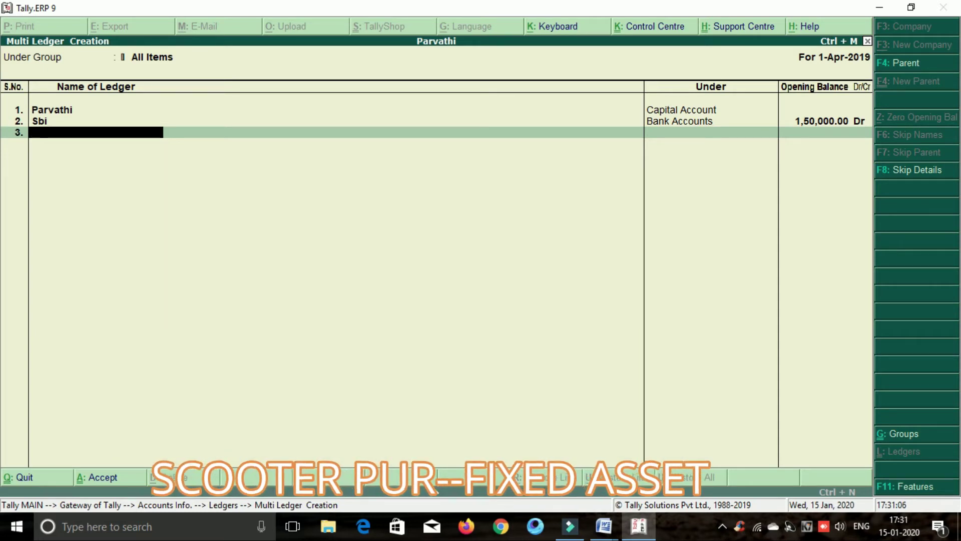
Add the ledger Scooter Purchased under Fixed Assets without an opening balance
type("Scooter Purchases")
key("BackSpace")
type("d")
key("Return")
type("F")
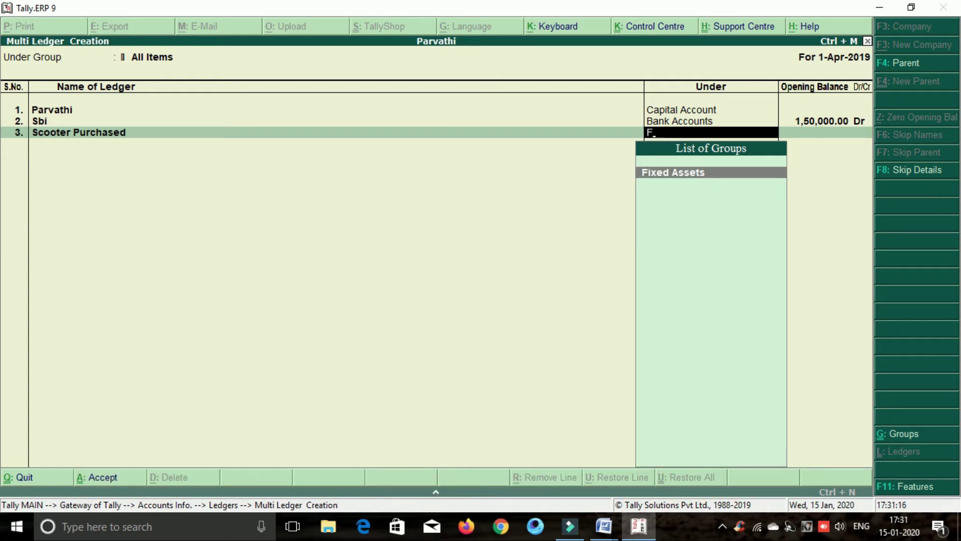
key("Return")
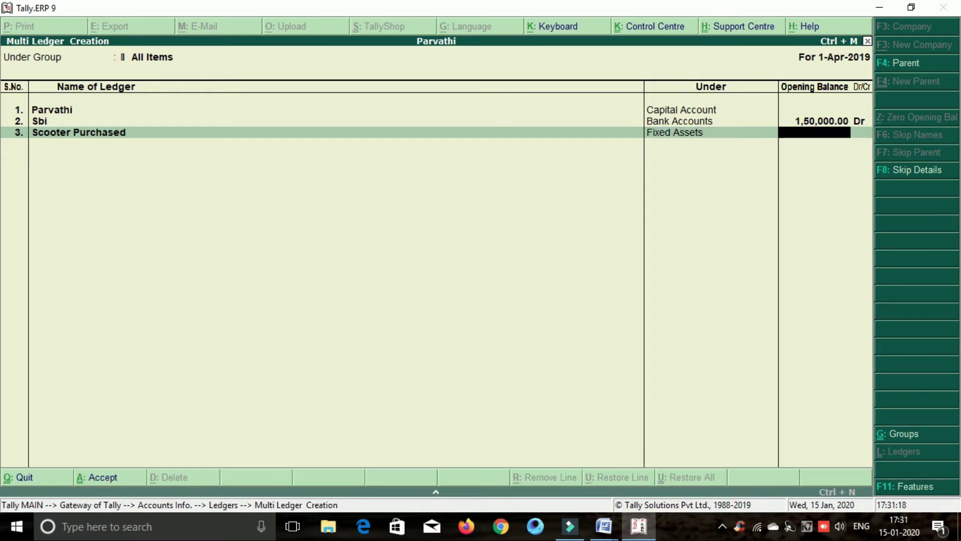
key("Return")
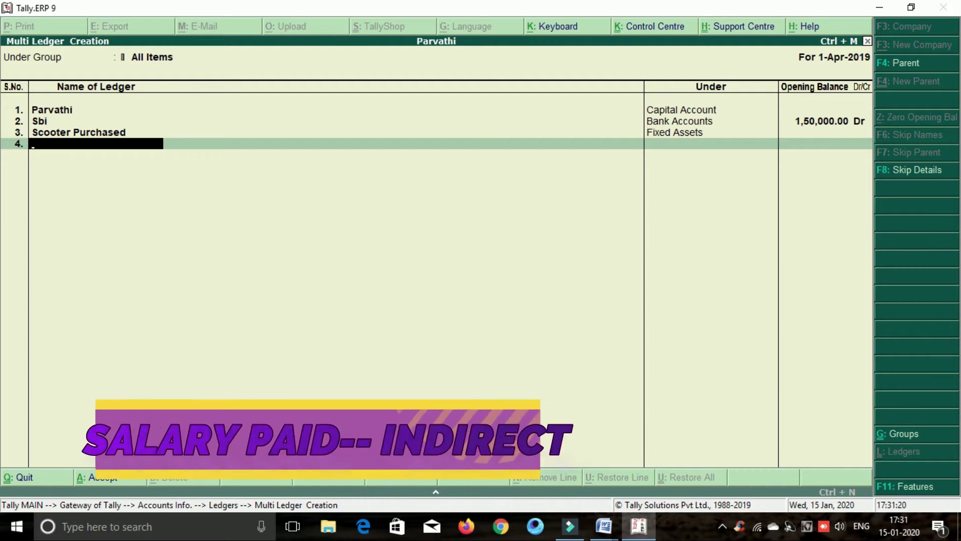
Add the ledger Salary Paid under Indirect Expenses without an opening balance
type("S")
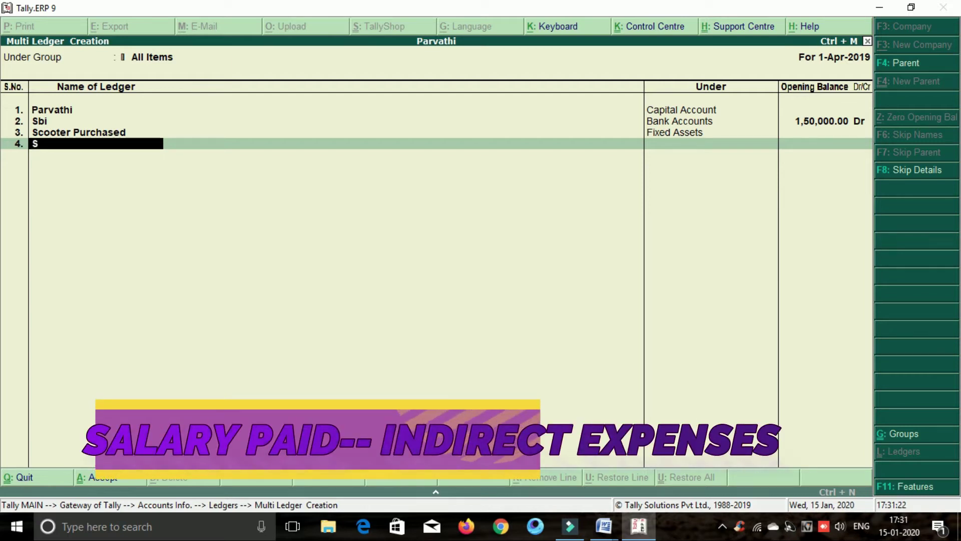
type("alary Paid")
key("Return")
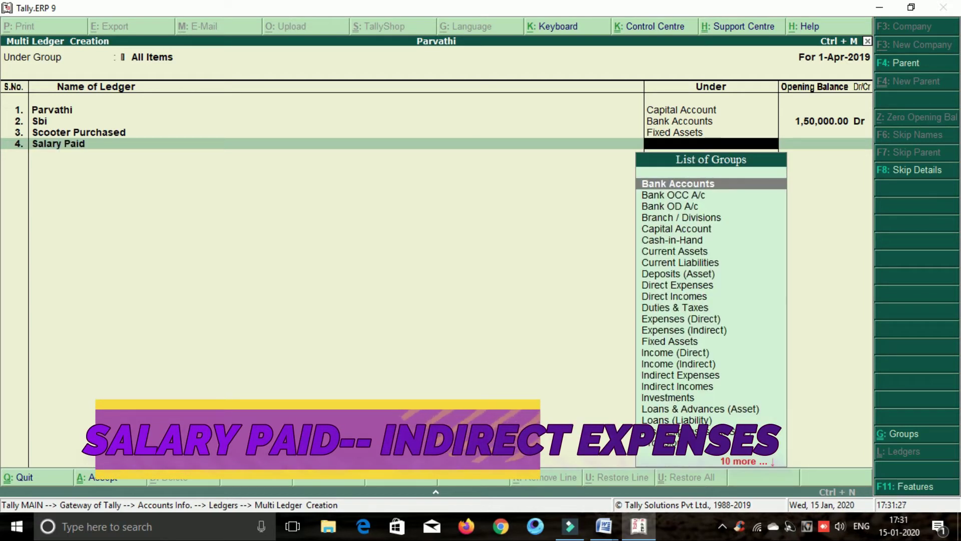
type("ind")
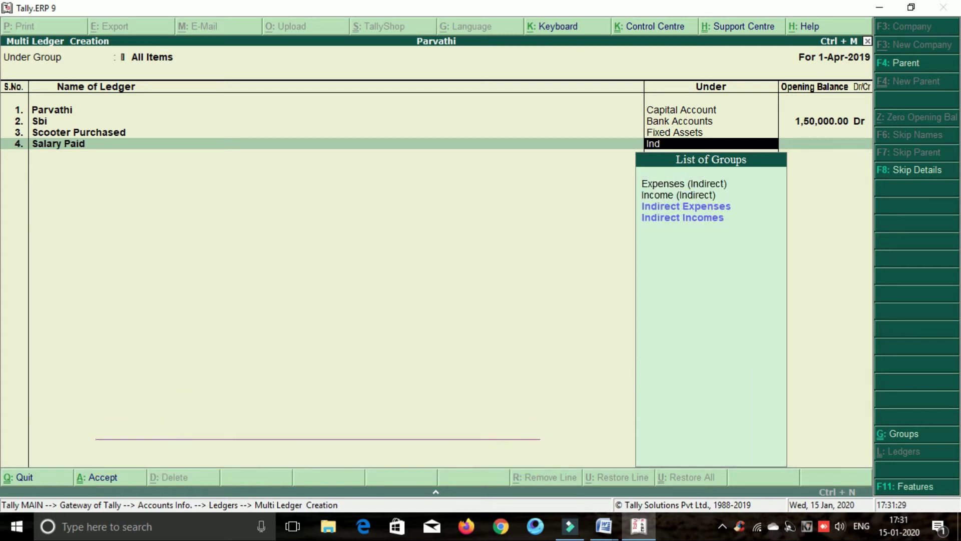
key("Return")
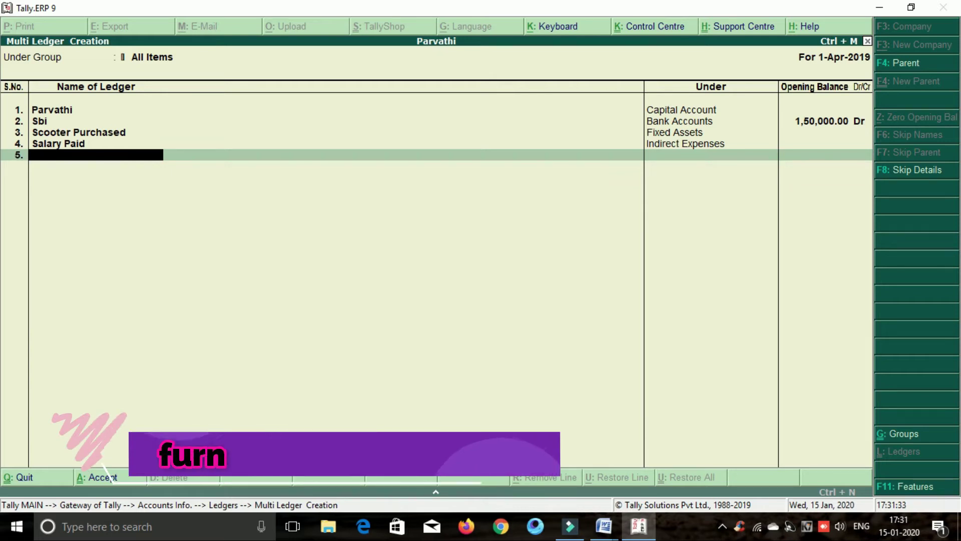
Add the ledger Furniture under Fixed Assets without an opening balance
type("F")
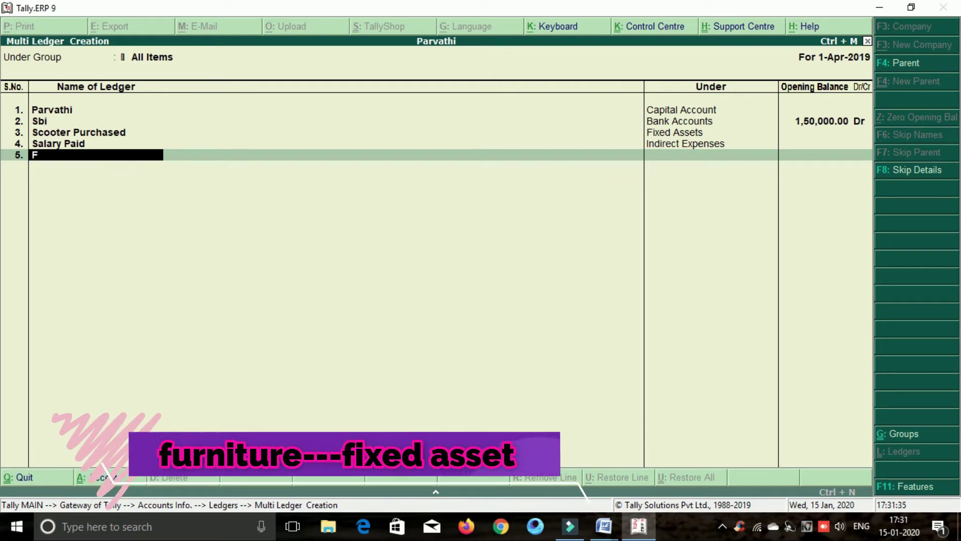
type("urnit")
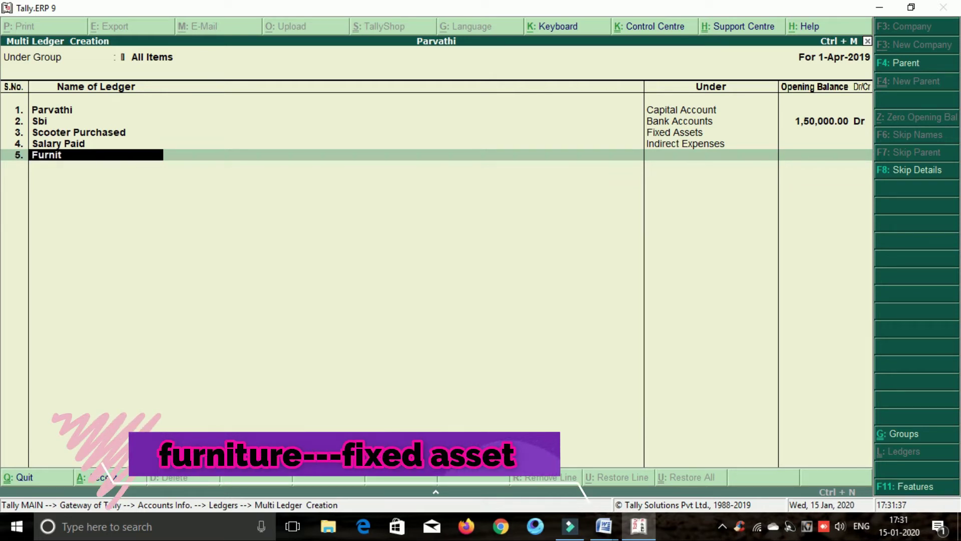
type("ure")
key("Return")
type("F")
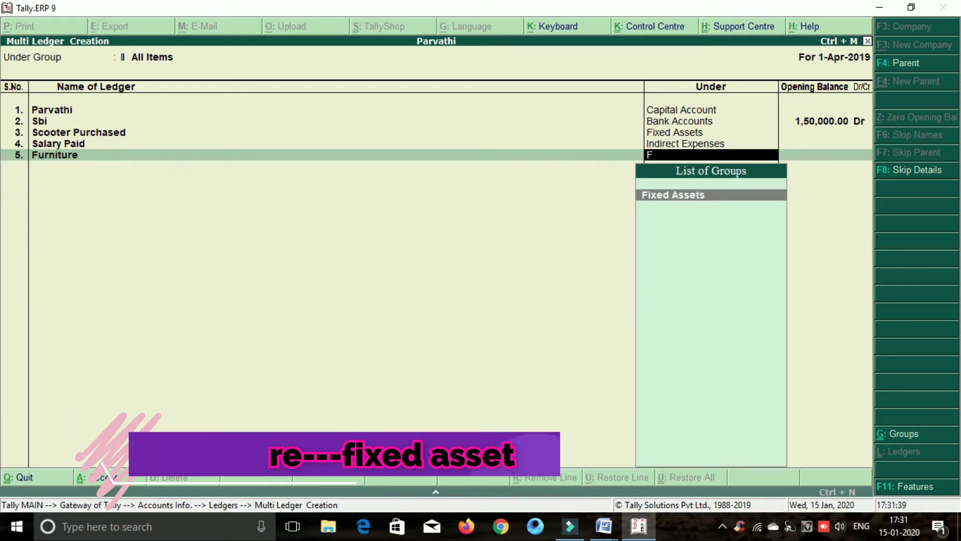
key("Return")
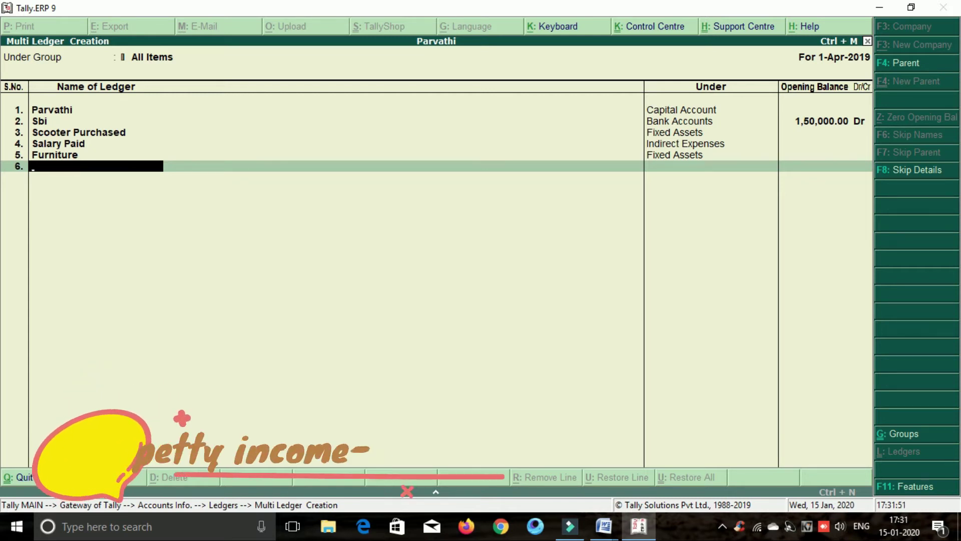
Add the ledger Petty Income under Indirect Incomes without an opening balance
type("Petty Incomes")
key("Return")
type("In")
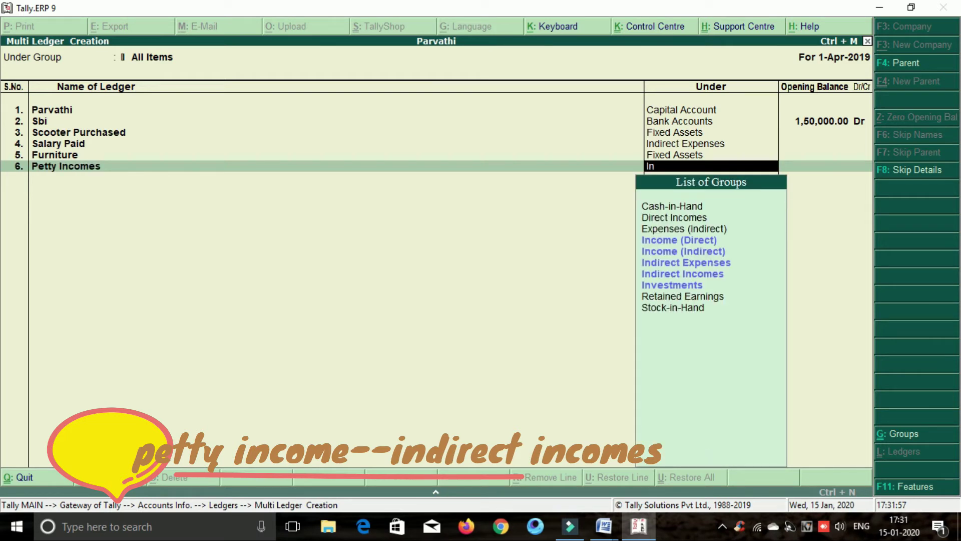
key("Down")
key("Down")
key("Down")
key("Return")
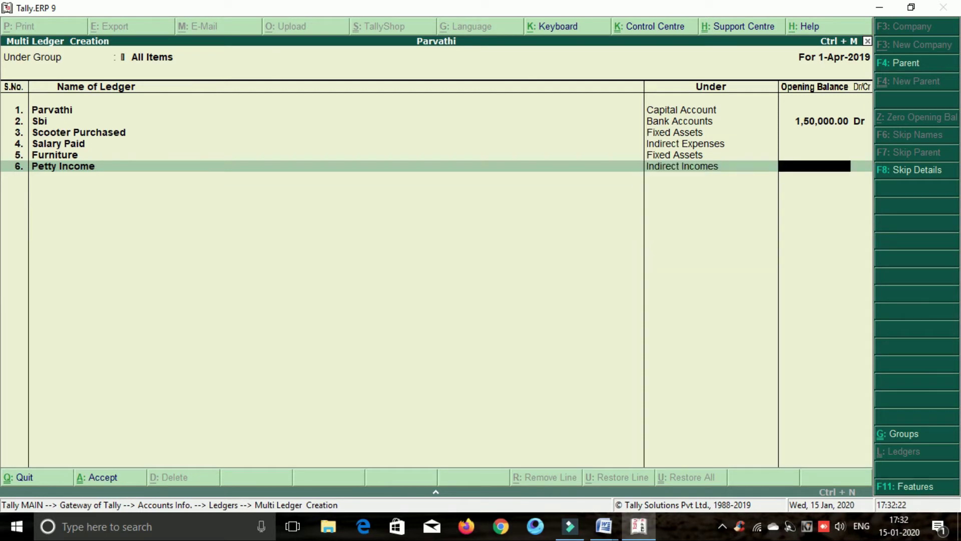
key("Return")
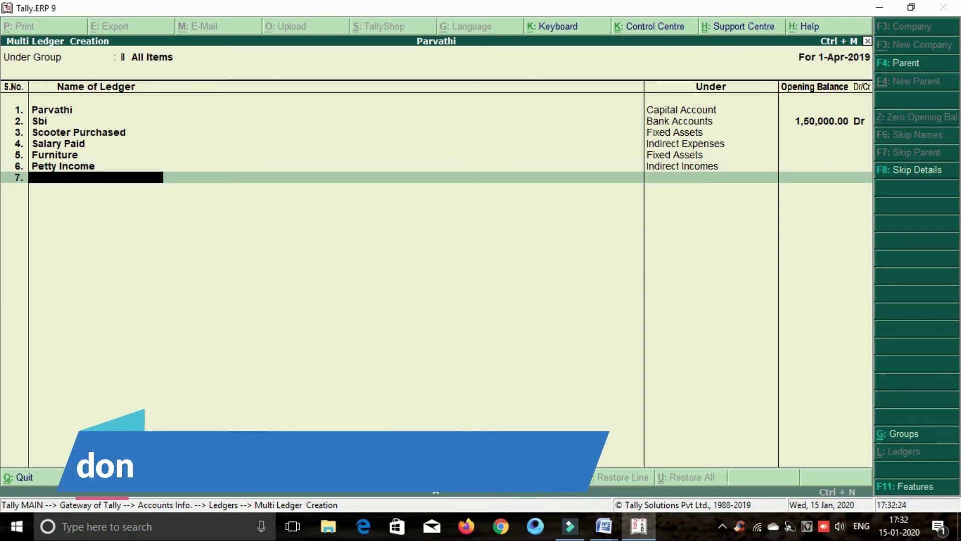
Add the ledger Dontion Receivd under Indirect Incomes without an opening balance
type("Do")
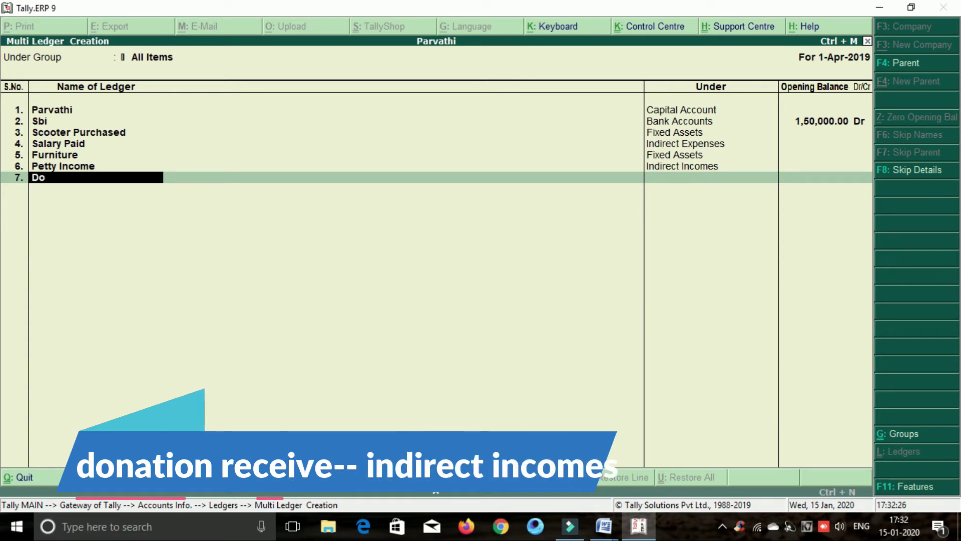
type("ntio")
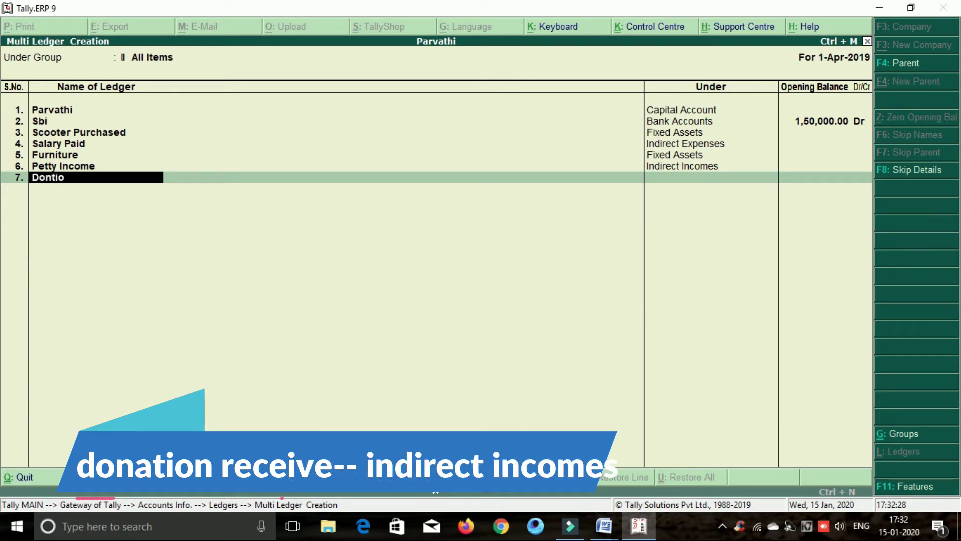
type("n Rece")
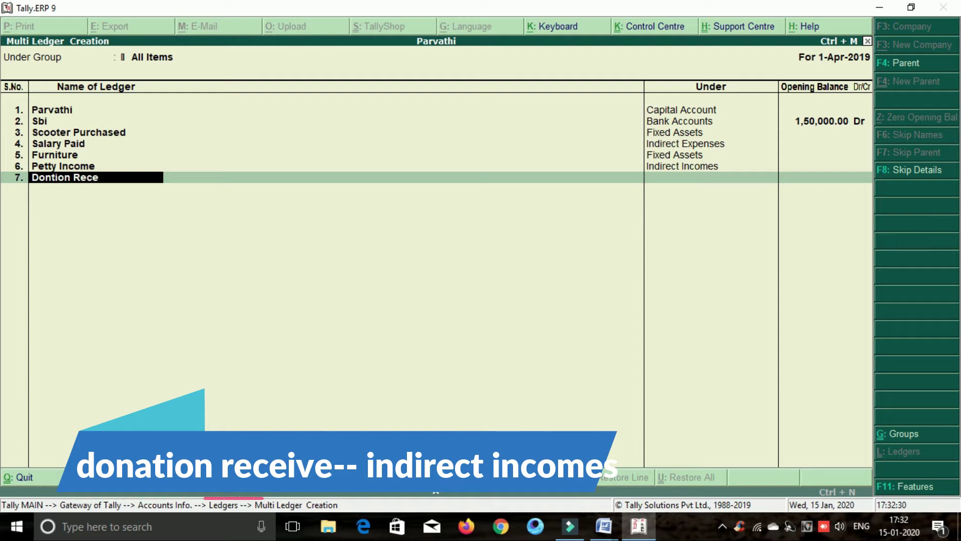
type("ivd")
key("Return")
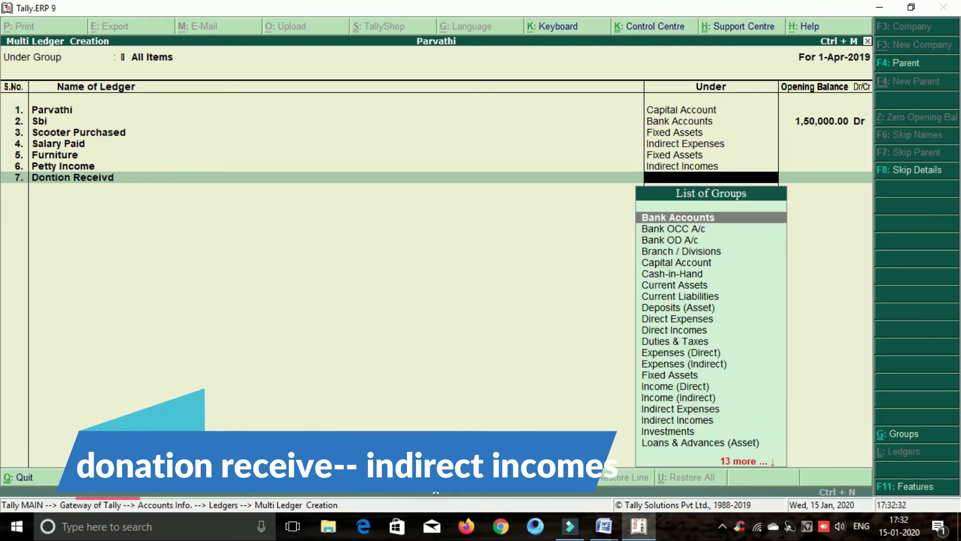
type("Ind")
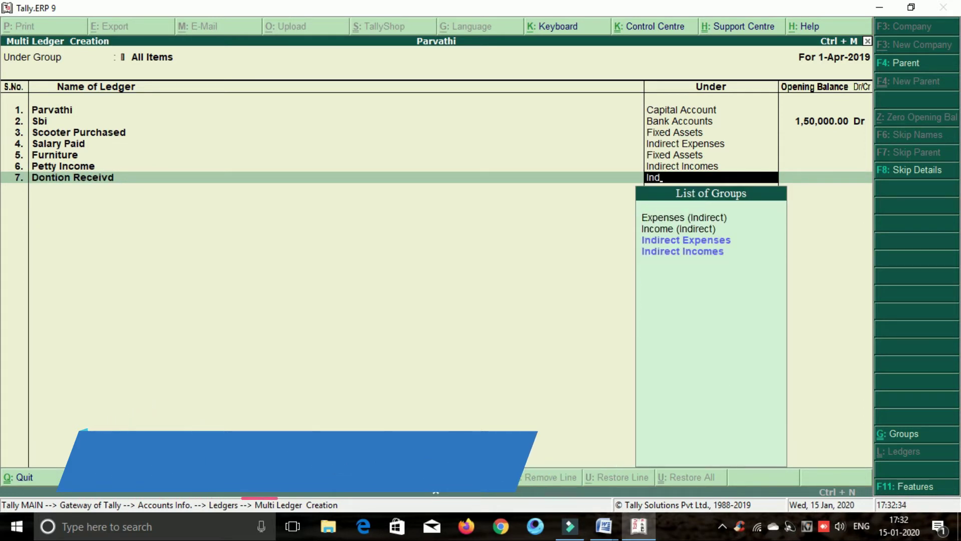
key("Down")
key("Return")
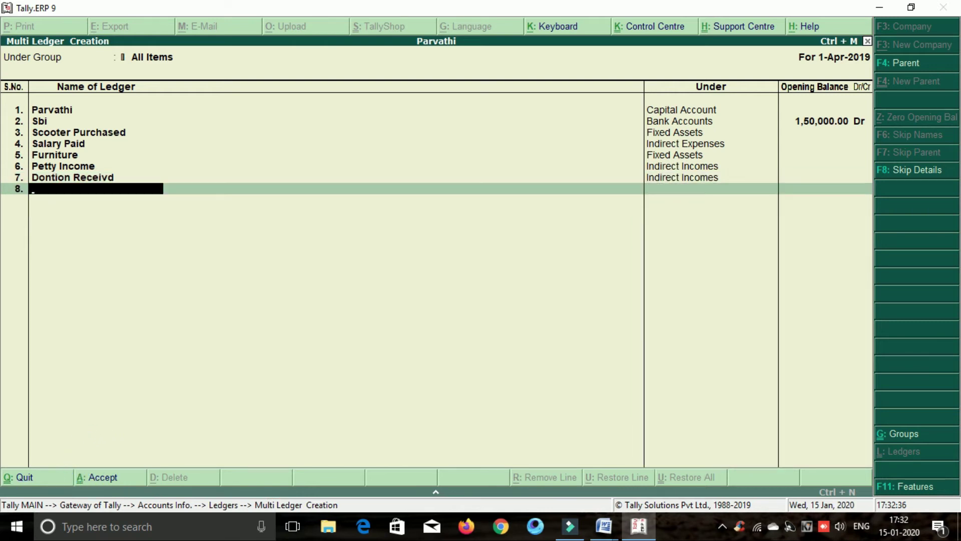
Add the ledger Computer Pur under Fixed Assets without an opening balance
type("C")
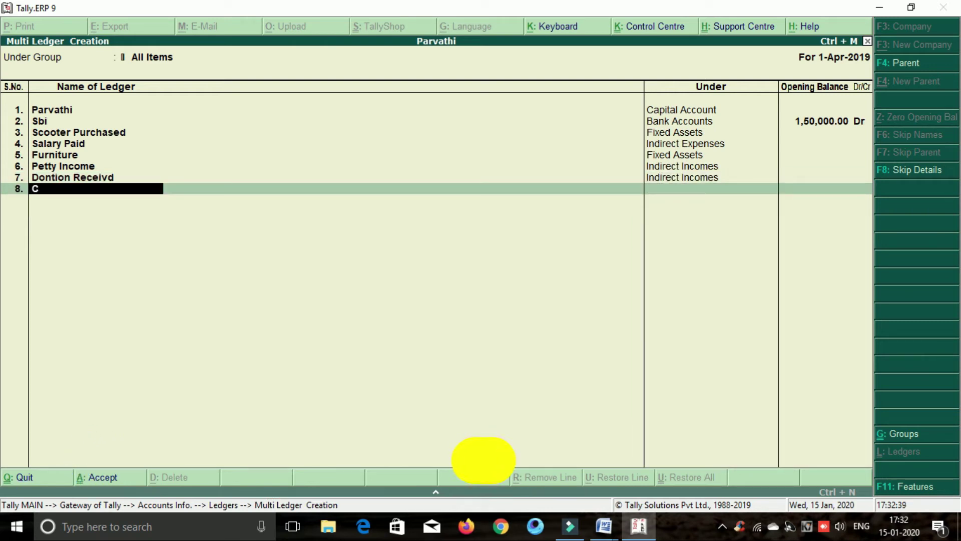
type("omp")
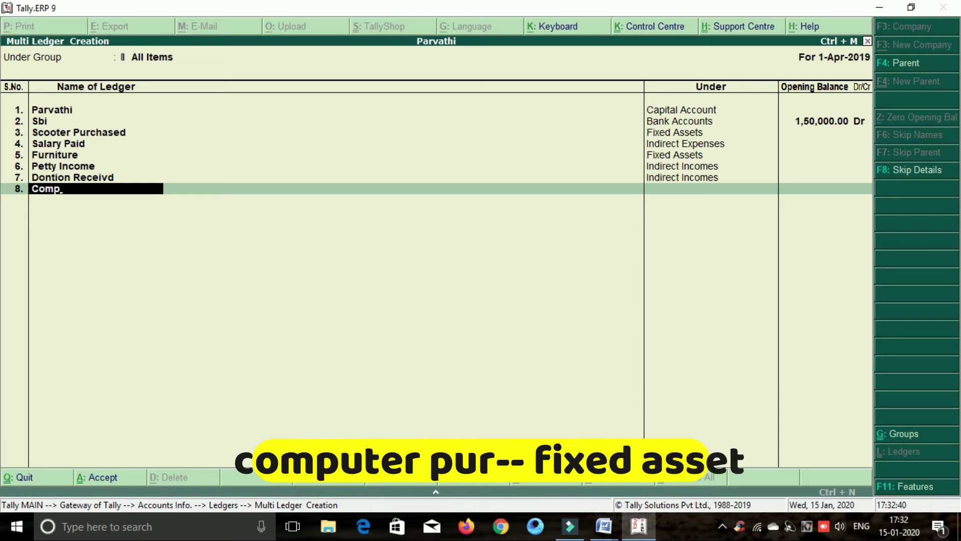
type("uter Pur")
key("Return")
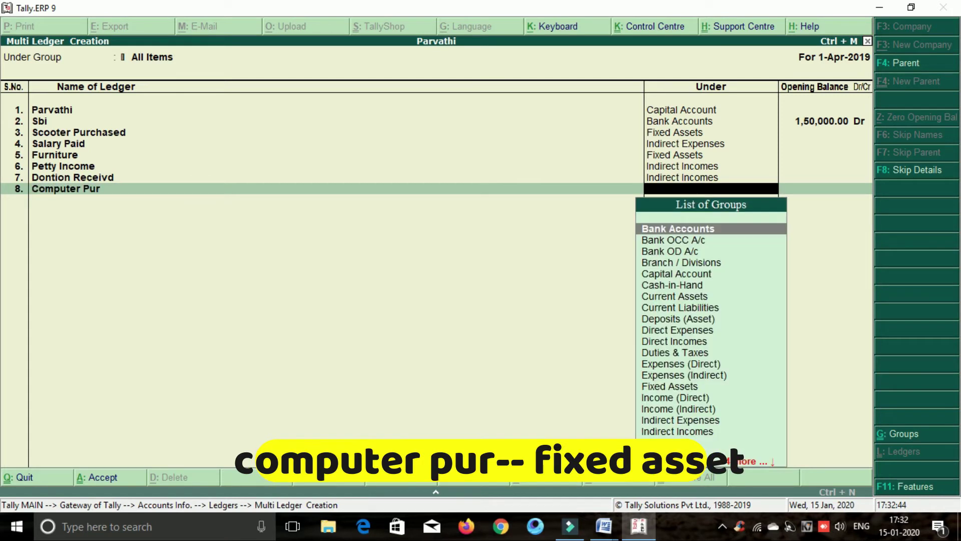
type("F")
key("Return")
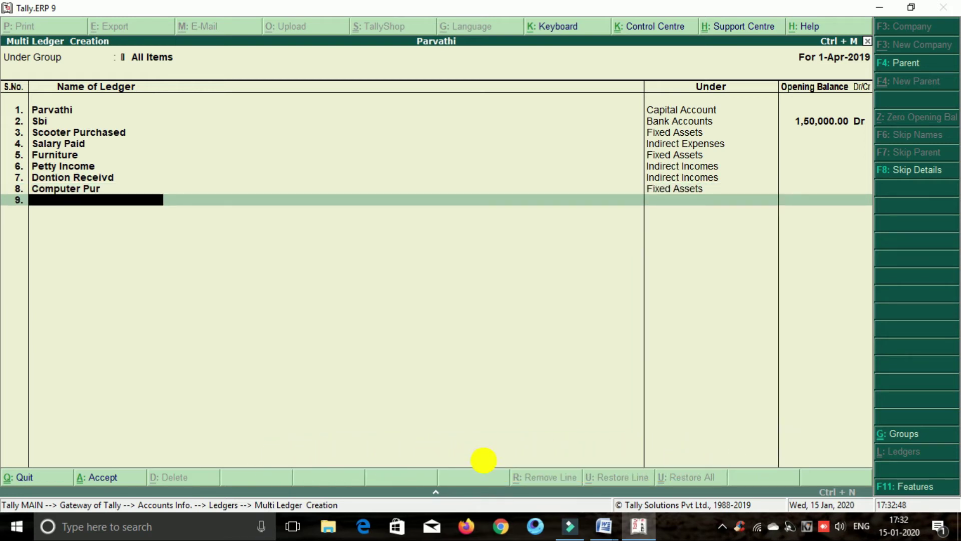
Add the ledger Current Billl Paid under Indirect Expenses without an opening balance
type("Curr")
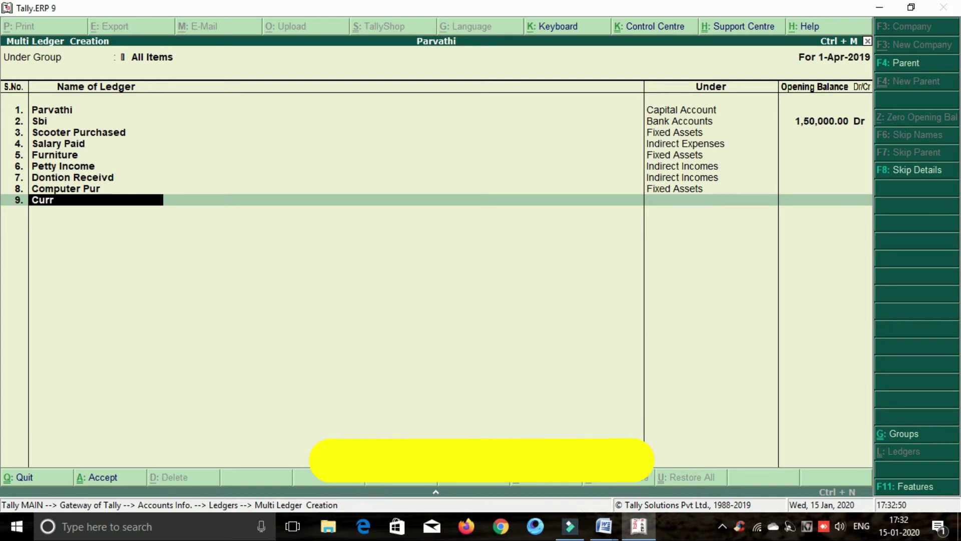
type("ent bill")
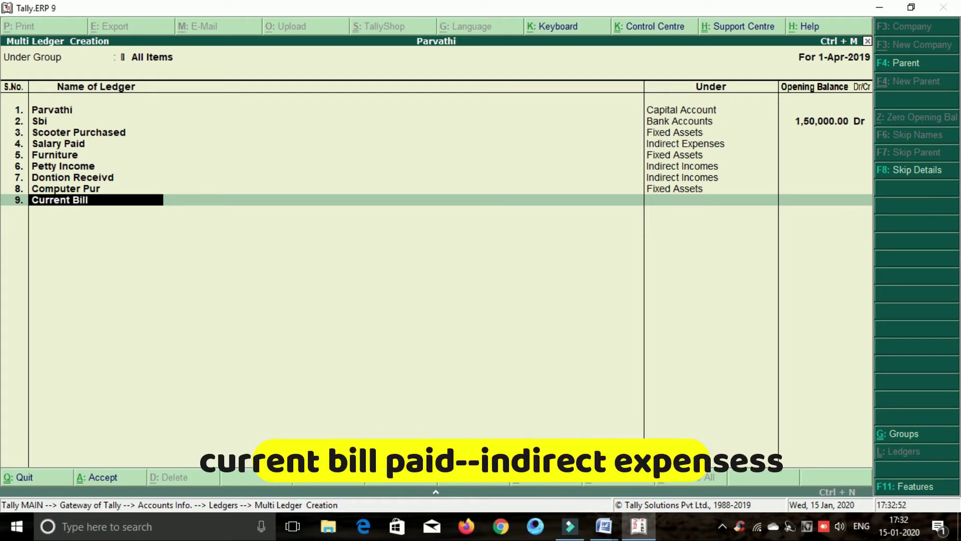
type("l Paid")
key("Return")
type("Ind")
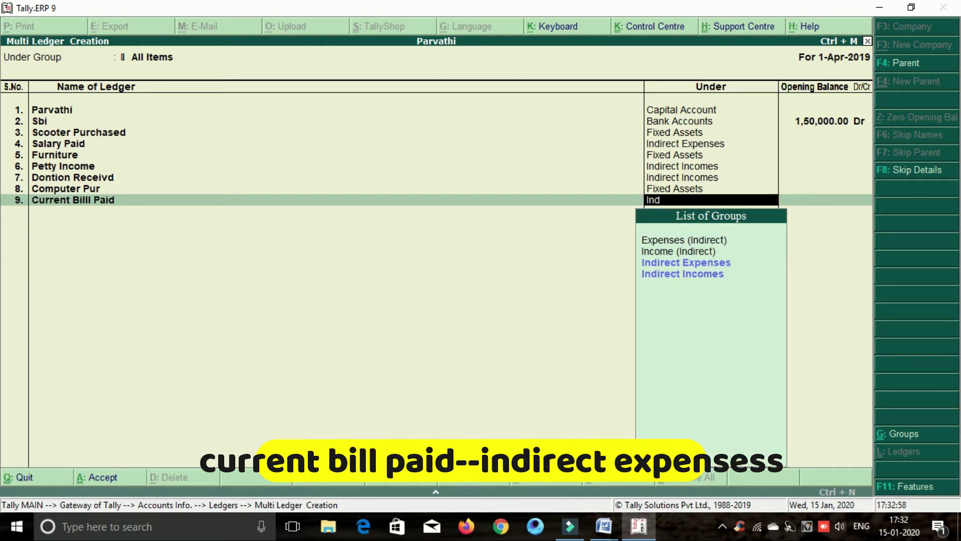
key("Down")
key("Return")
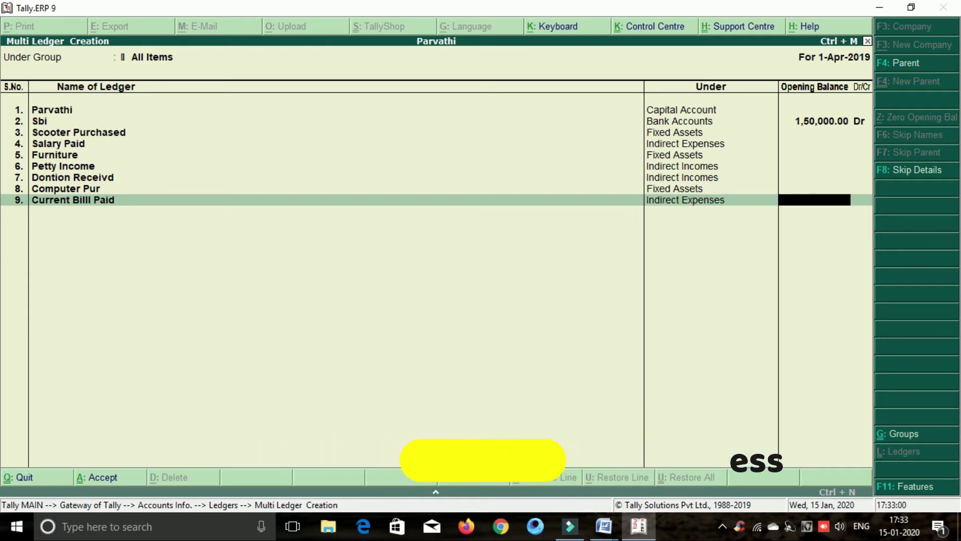
key("Return")
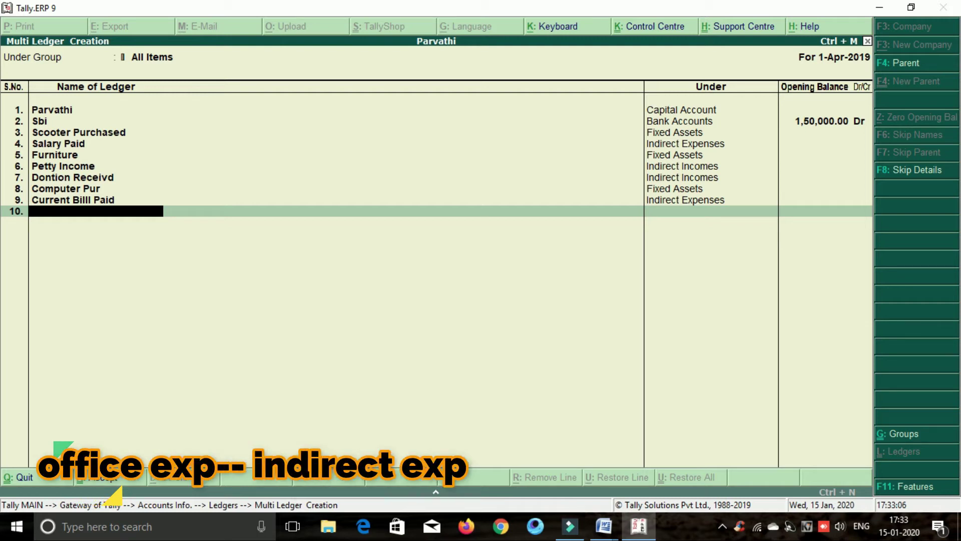
Add the ledger Office Expenses under Indirect Expenses without an opening balance
type("Office Ex")
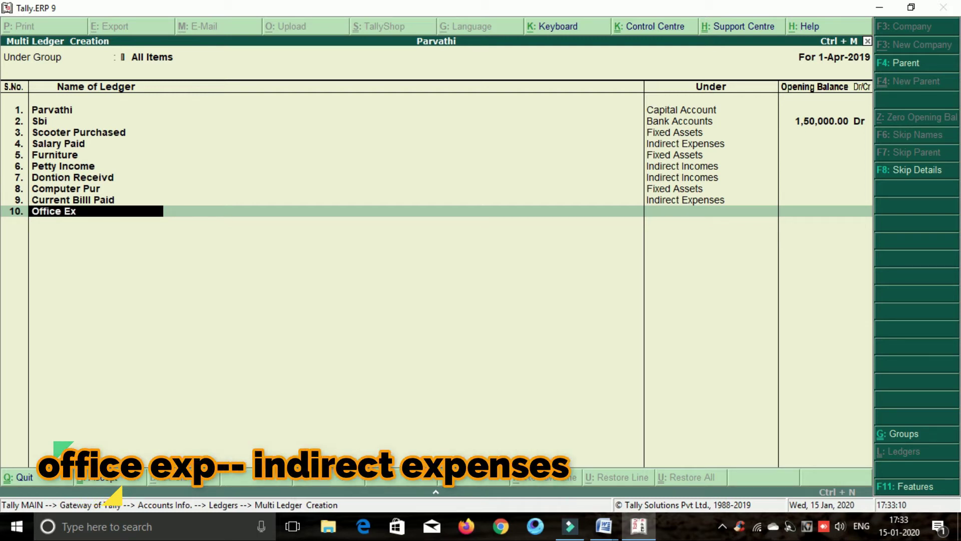
type("pensess")
key("BackSpace")
key("Return")
type("I")
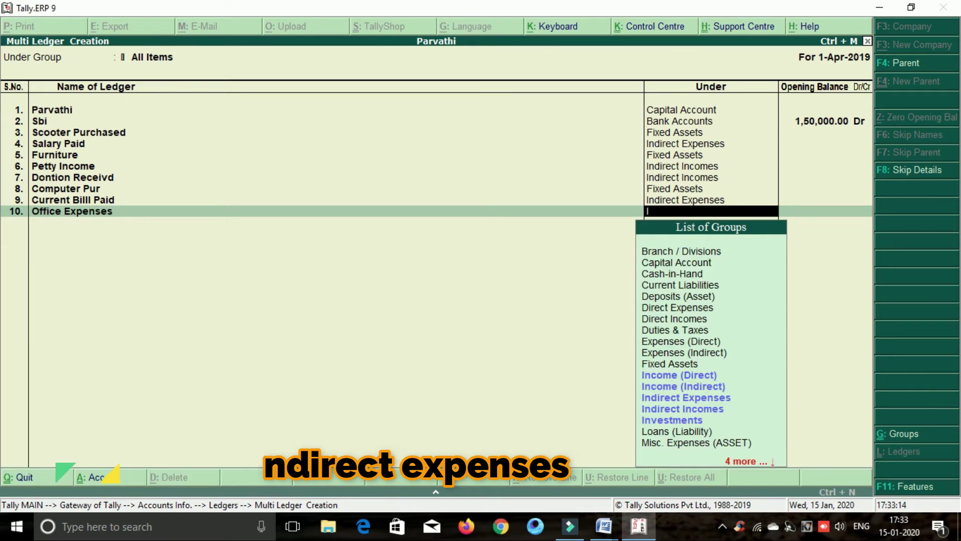
type("nd")
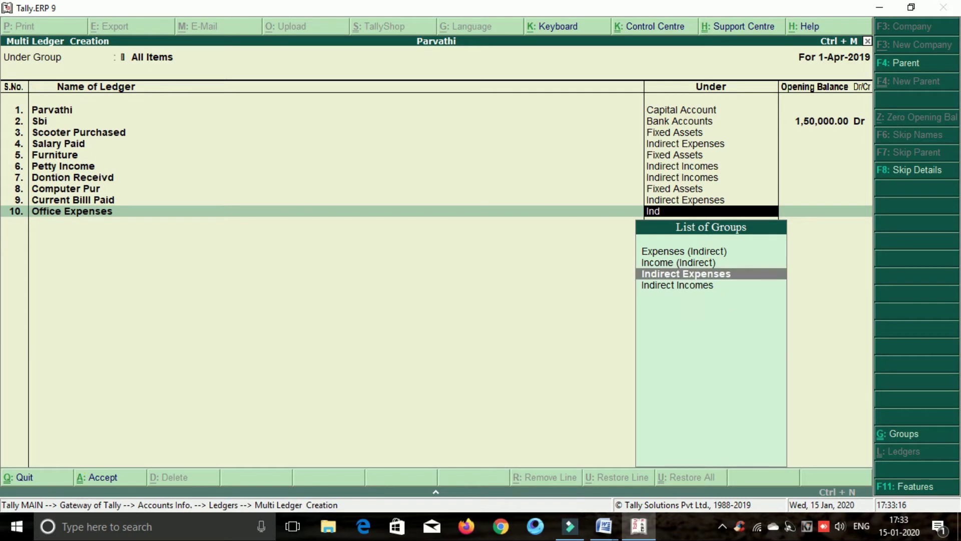
key("Return")
key("Return")
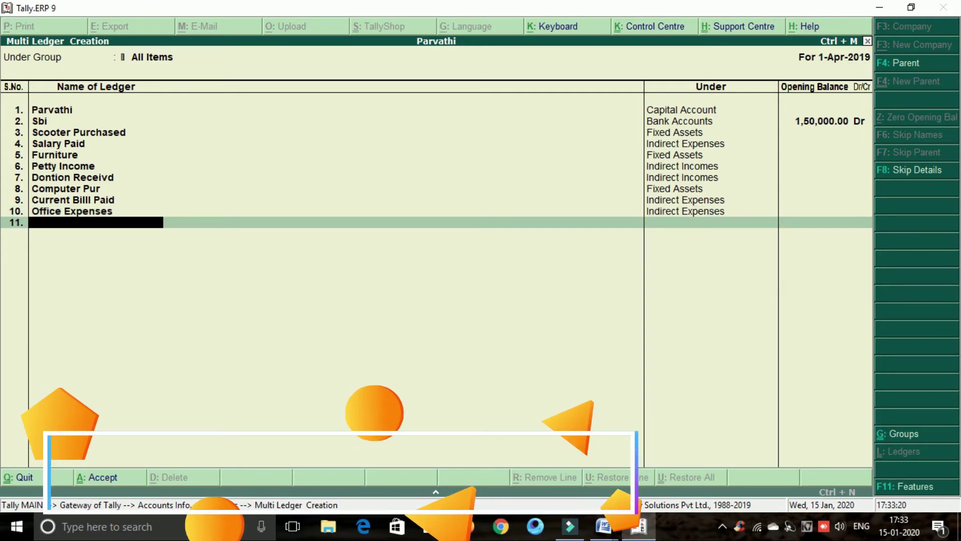
Add the ledger Intrest Paid under Indirect Expenses without an opening balance
type("Intres")
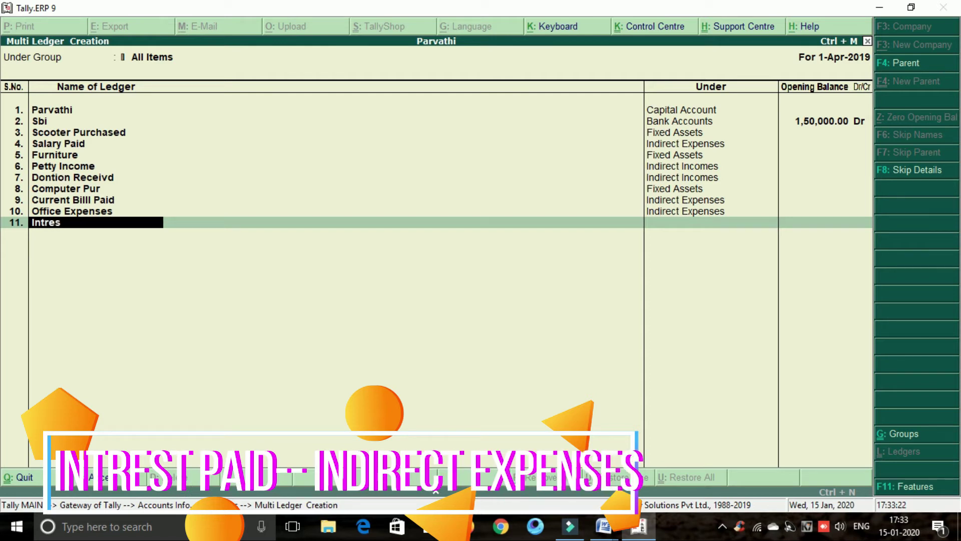
type("t Paid")
key("Return")
type("Ind")
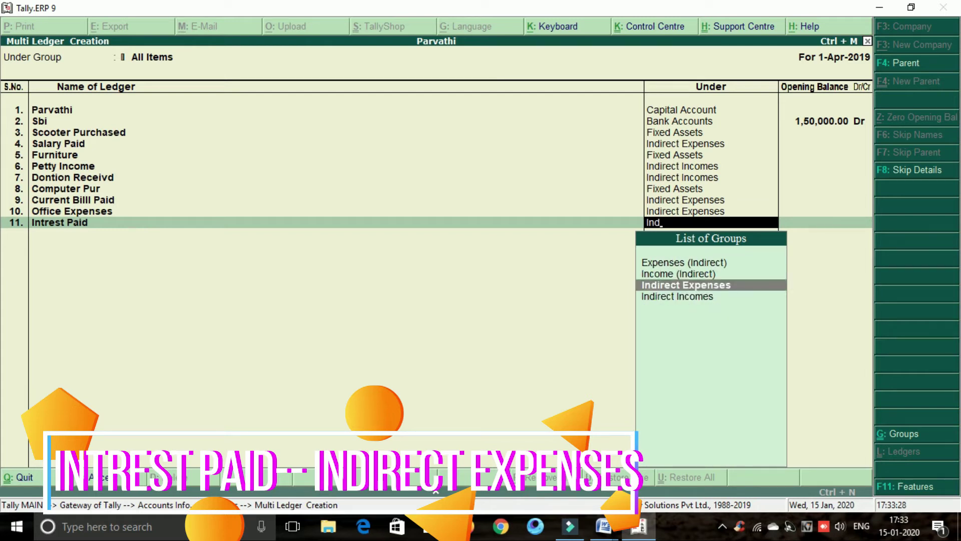
key("Return")
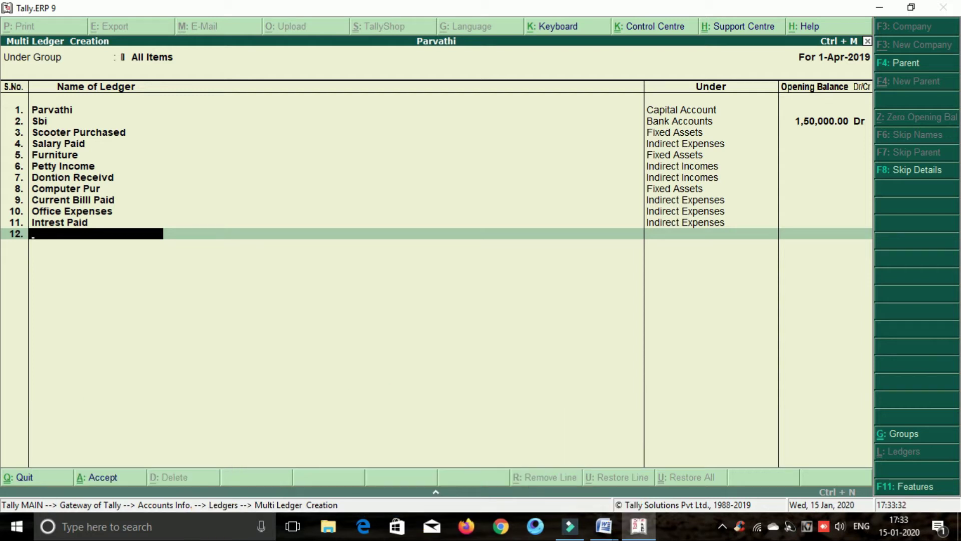
End the ledger list, save all the new ledgers and return to the Gateway of Tally
key("Return")
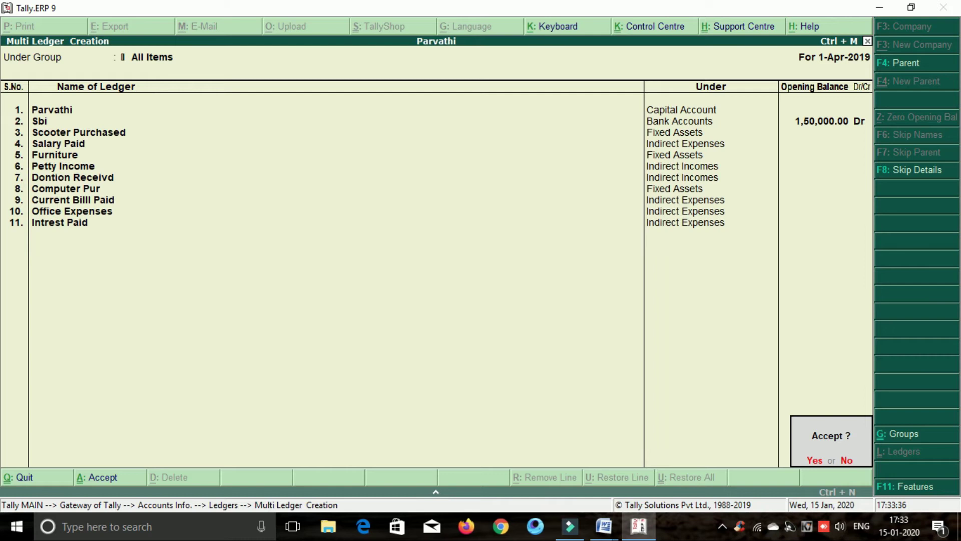
key("Return")
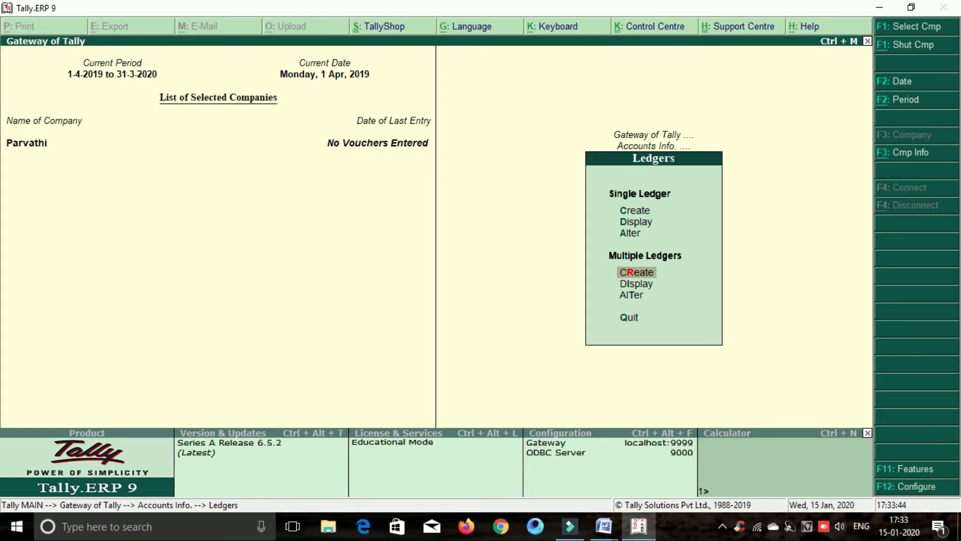
key("Escape")
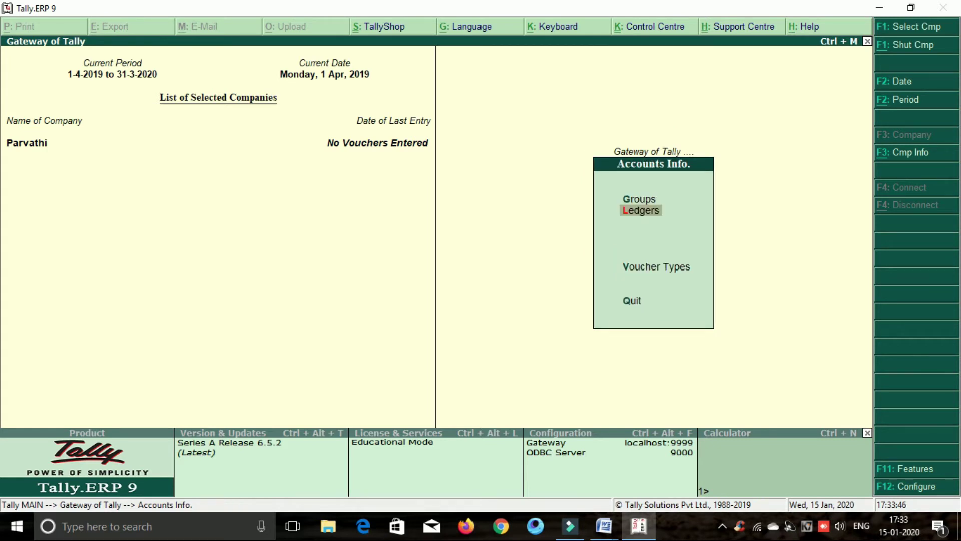
key("Escape")
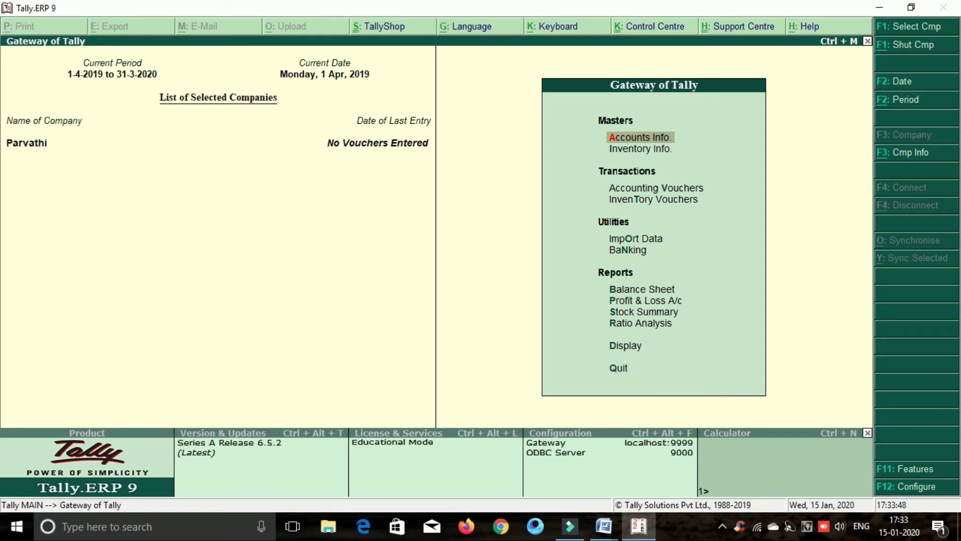
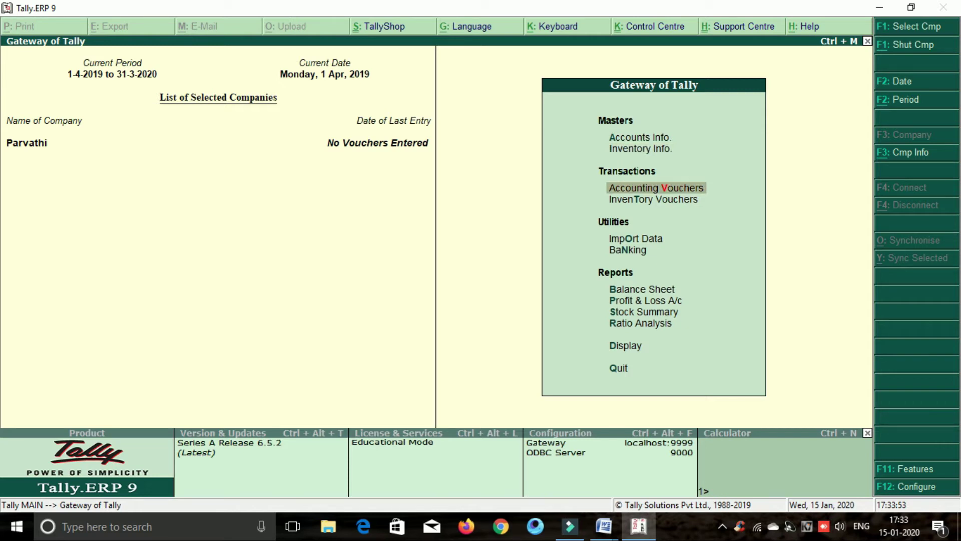
Record and save a receipt voucher of 3,00,000 into Cash from the owner's capital ledger, leaving the narration empty
key("Return")
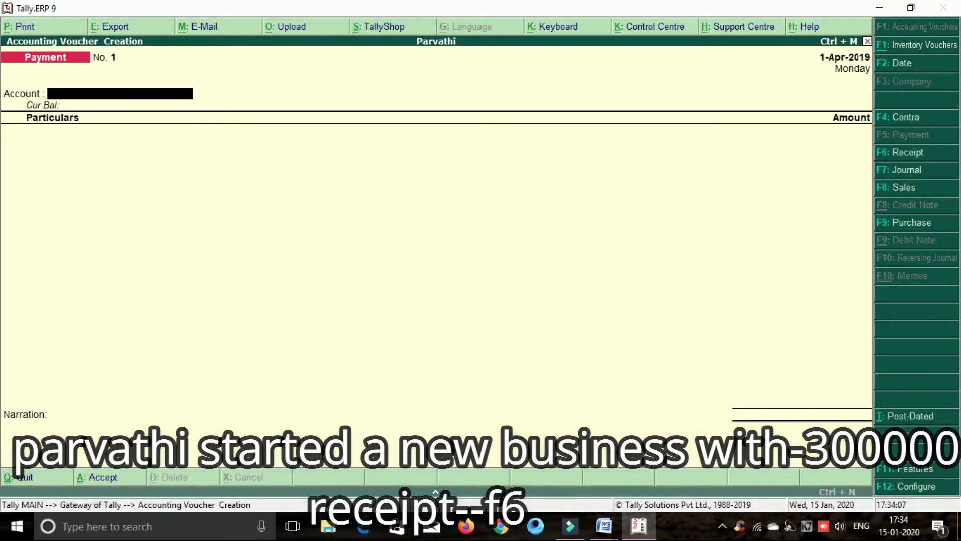
key("F6")
key("Return")
type("Pa")
key("Return")
type("3000000")
key("BackSpace")
key("Return")
key("Return")
key("Return")
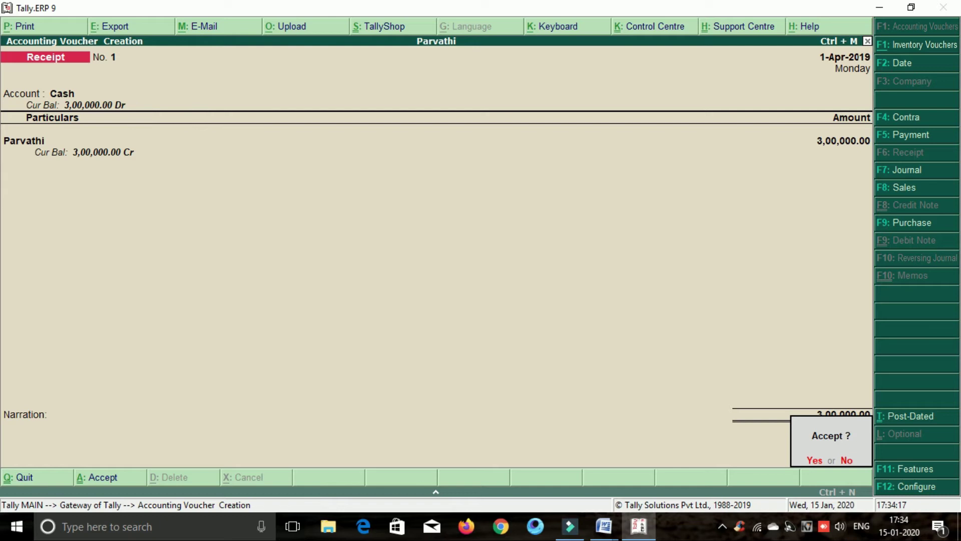
key("Return")
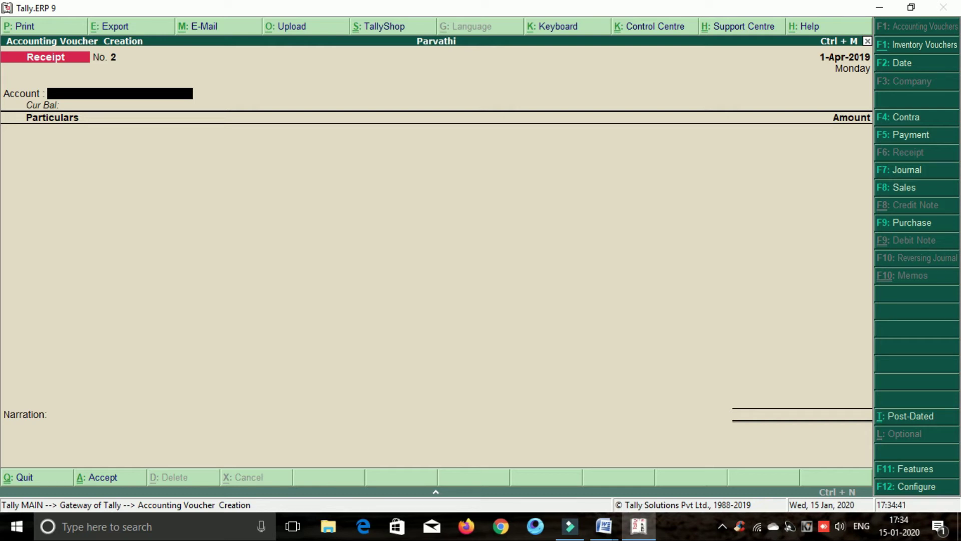
Record and save a payment voucher of 18,000 from Sbi to Scooter Purchased, leaving the narration empty
key("F5")
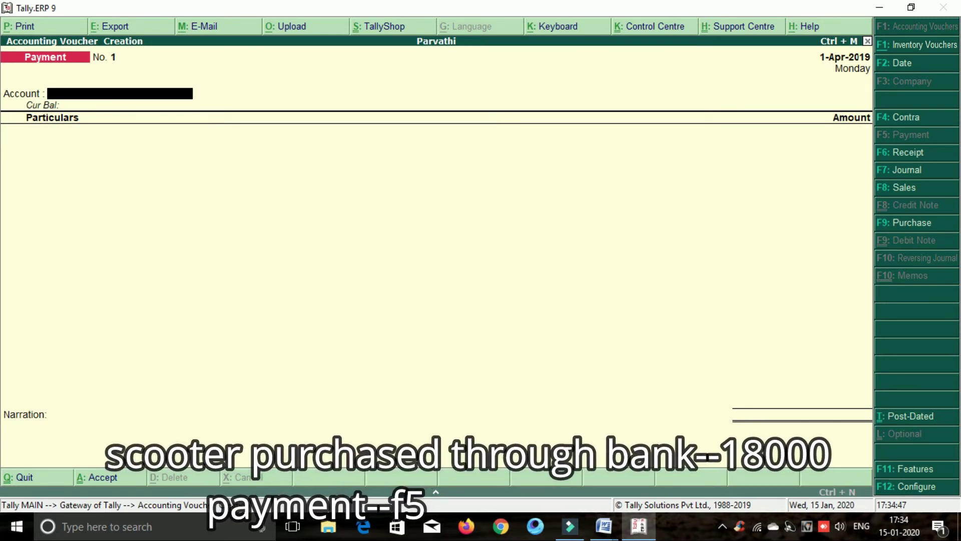
key("Return")
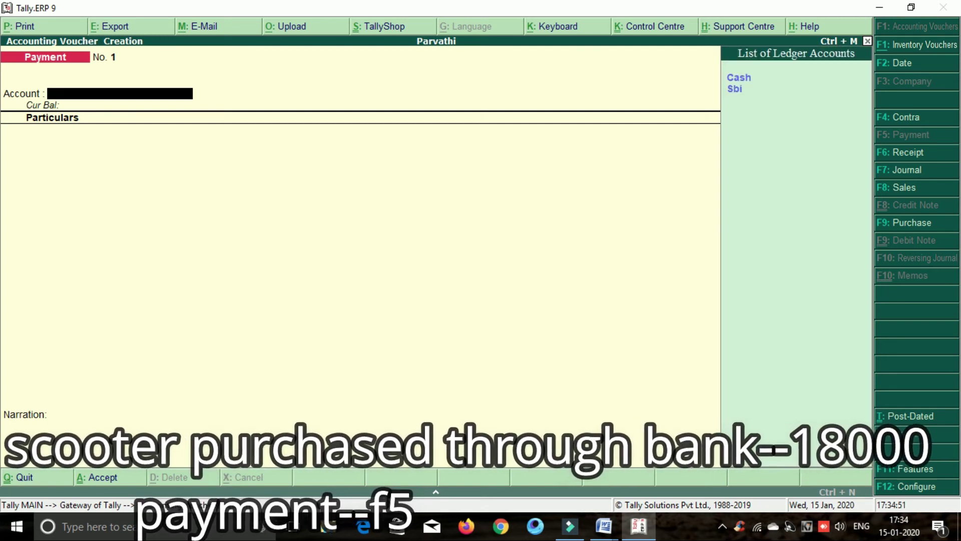
key("Down")
key("Return")
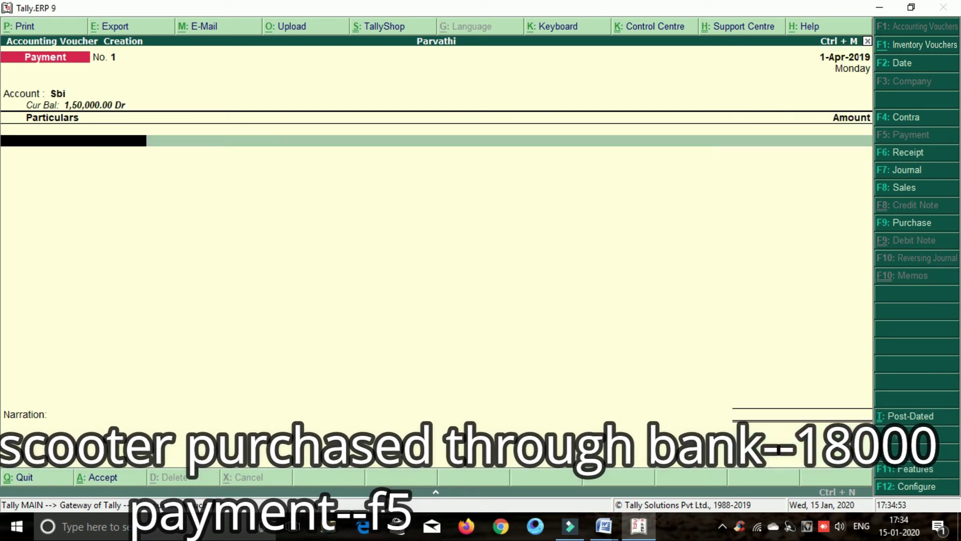
type("sc")
key("Return")
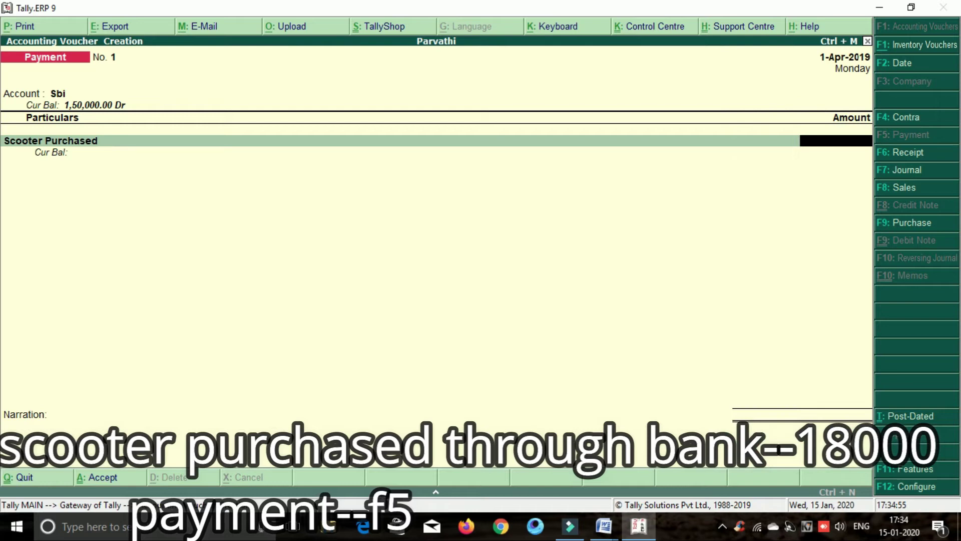
type("18000")
key("Return")
key("Return")
key("Return")
key("Return")
key("Return")
key("Return")
key("Return")
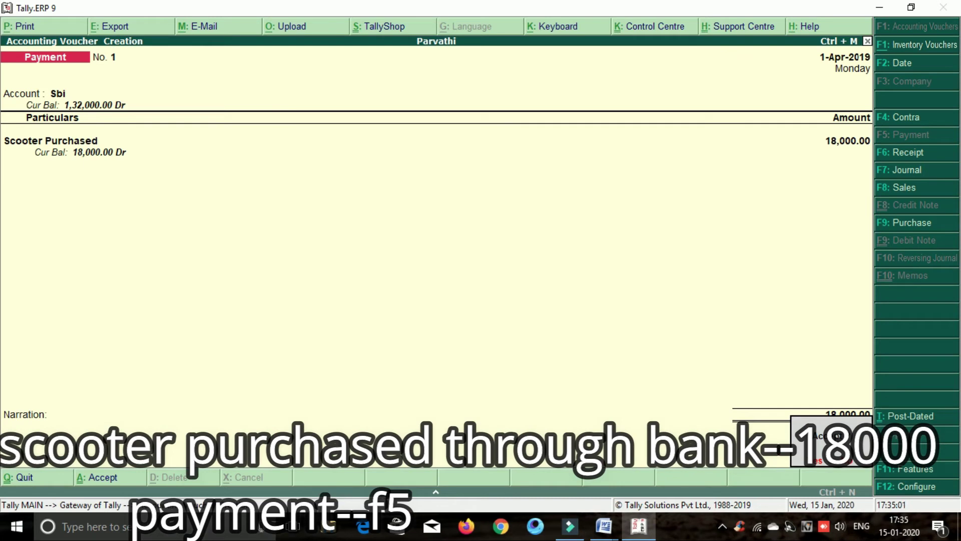
key("Return")
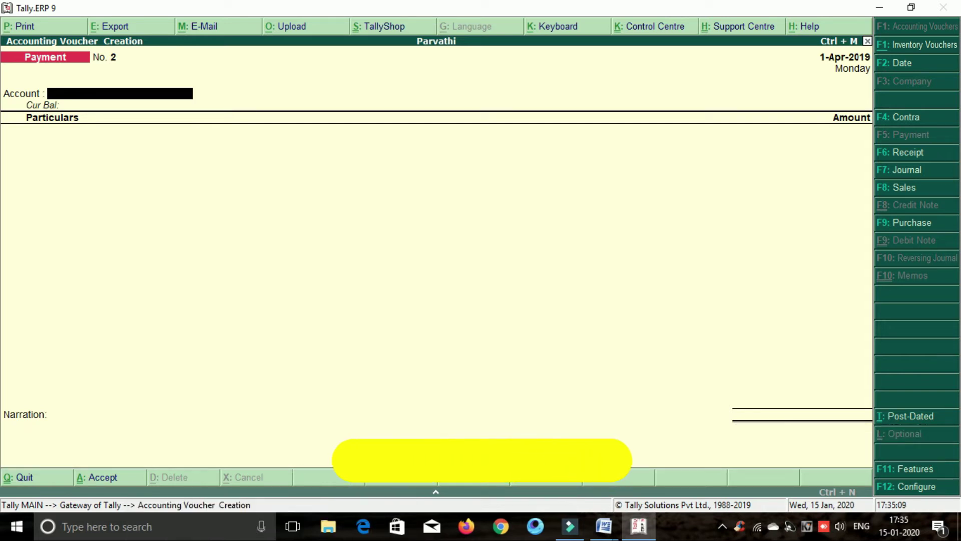
Record and save a payment voucher of 15,000 from Cash to Salary Paid, leaving the narration empty
type("c")
key("Return")
type("Sa")
key("Return")
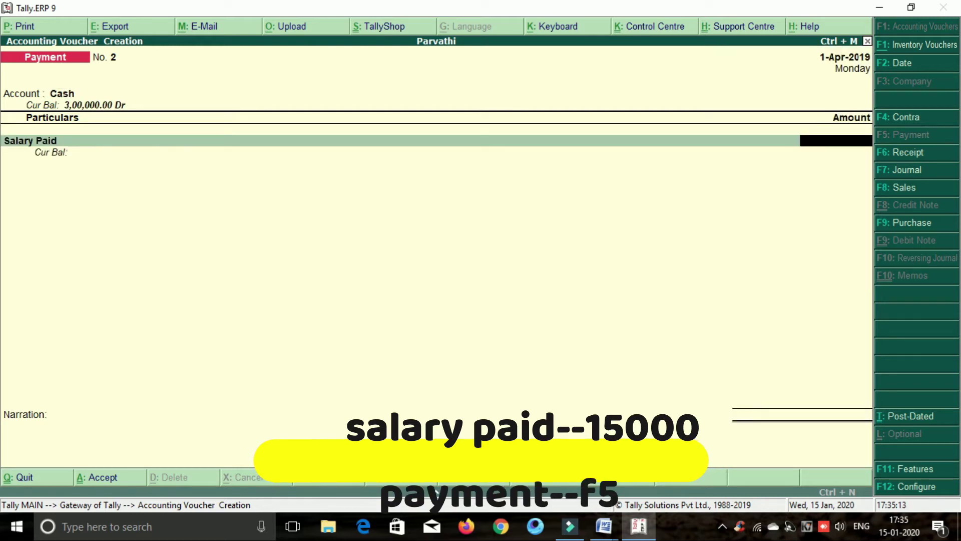
type("15000")
key("Return")
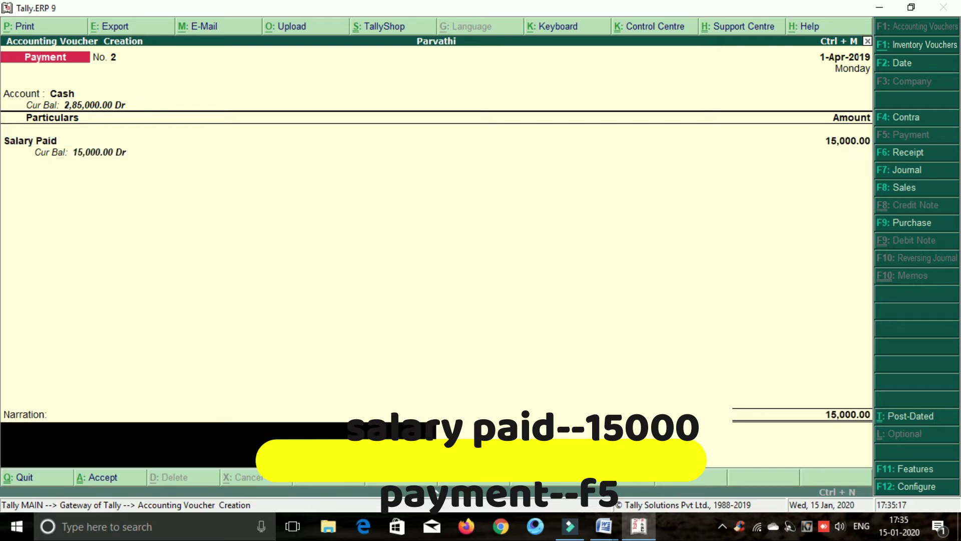
key("Return")
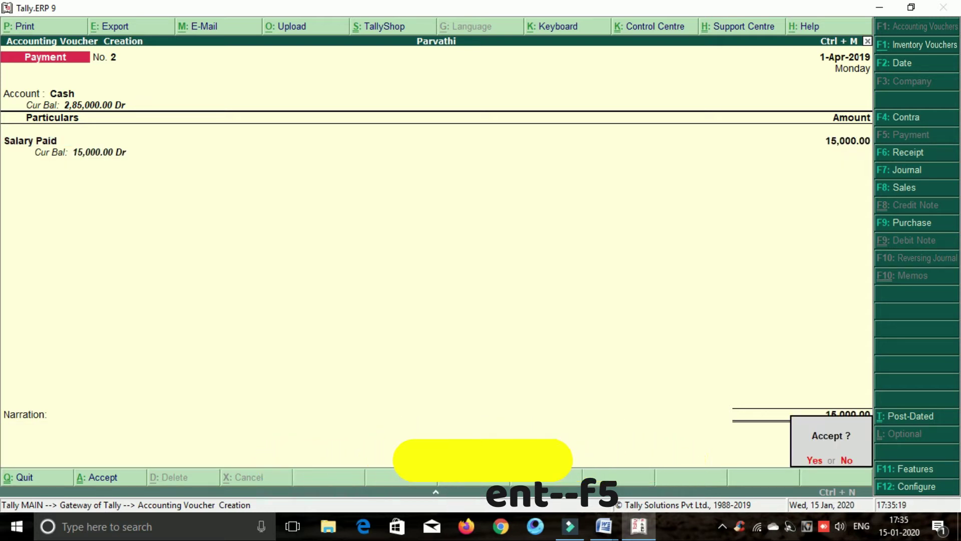
key("Return")
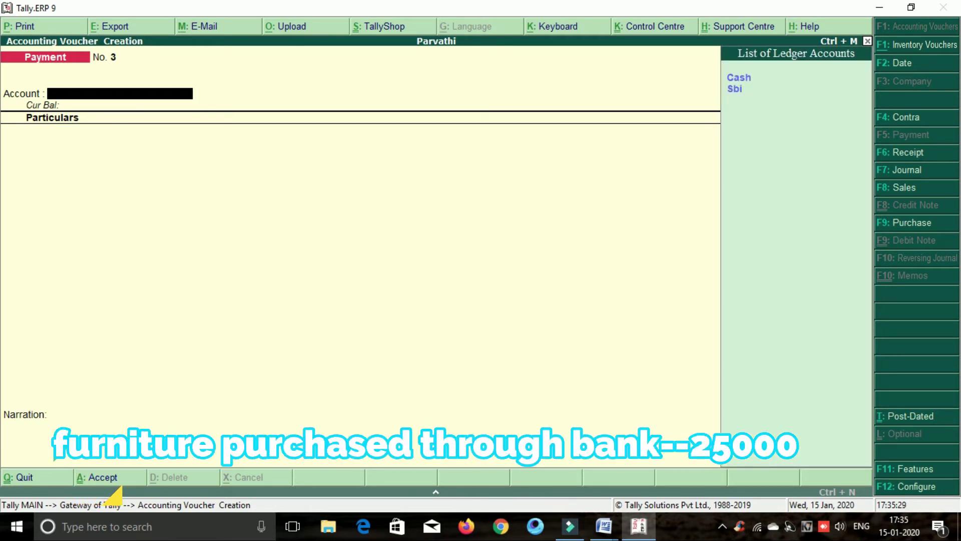
Record and save a payment voucher of 25,000 from Sbi to Furniture, leaving the narration empty
key("Down")
key("Return")
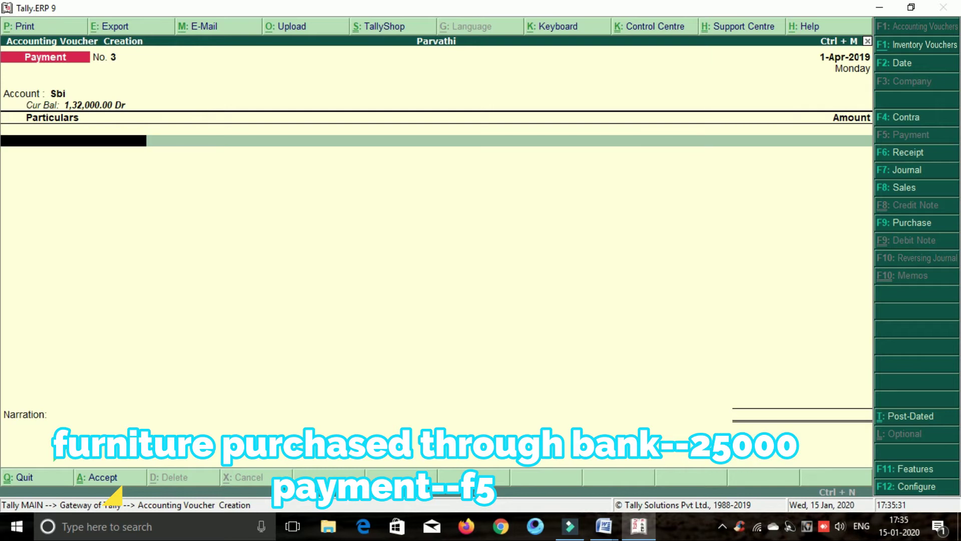
type("Fu")
key("Return")
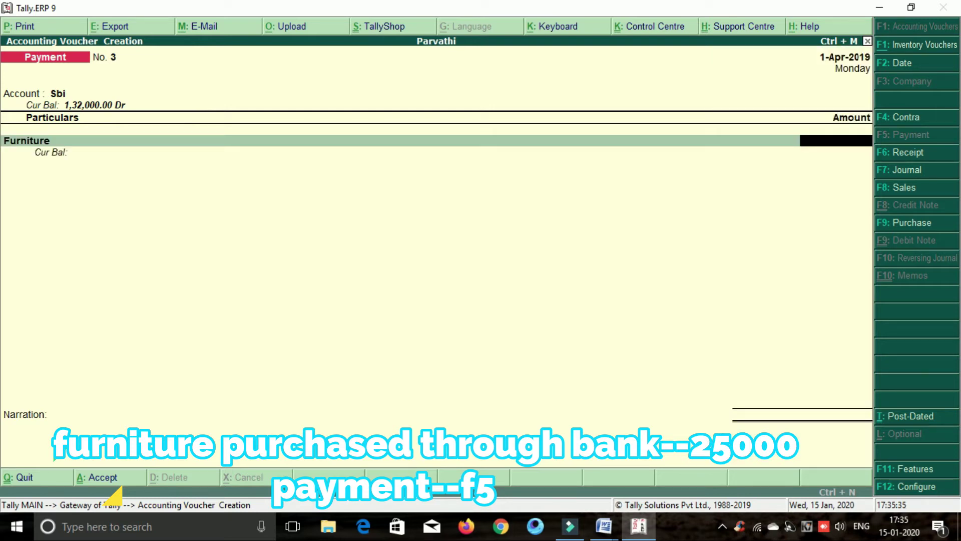
type("25000")
key("Return")
key("Return")
key("Return")
key("Return")
key("Return")
key("Return")
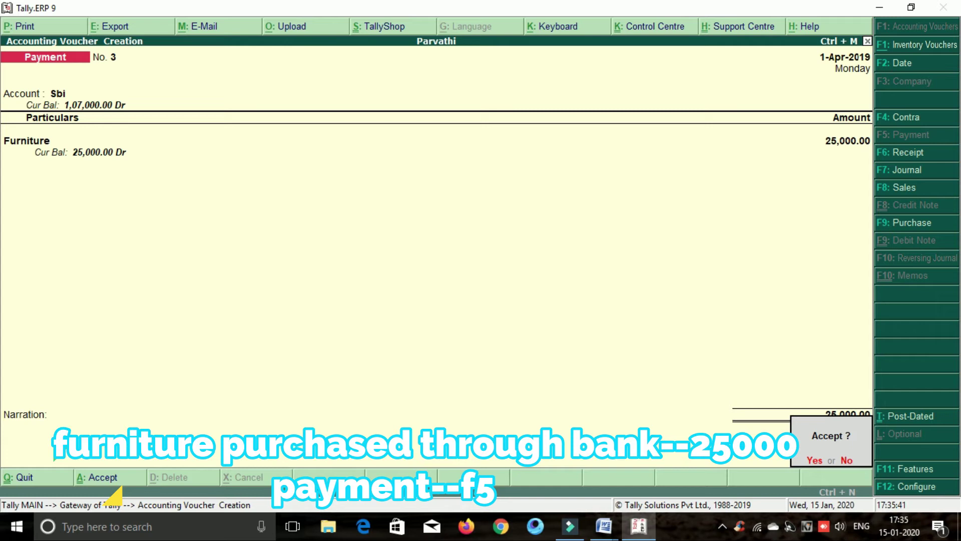
key("Return")
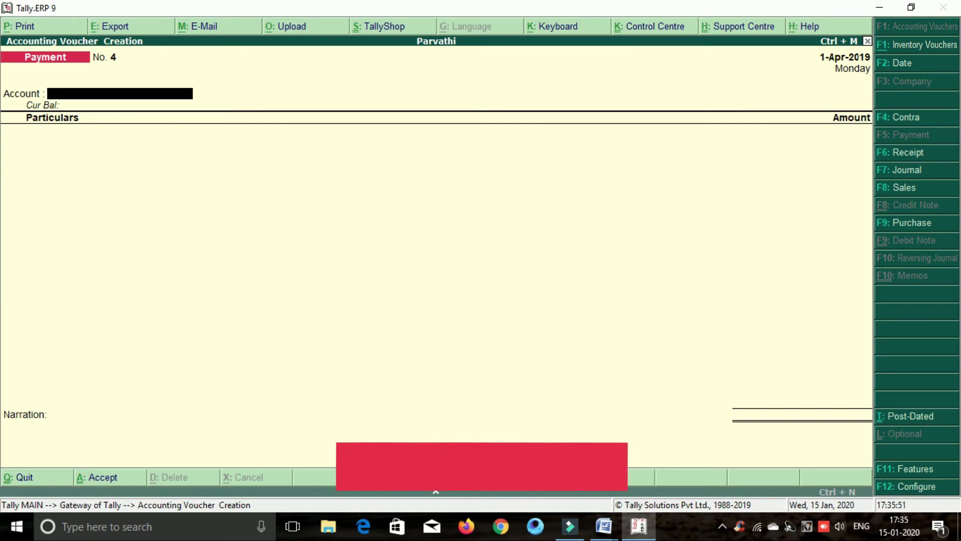
Record and save a receipt voucher of 15,000 into Sbi from Petty Income, leaving the narration empty
key("F6")
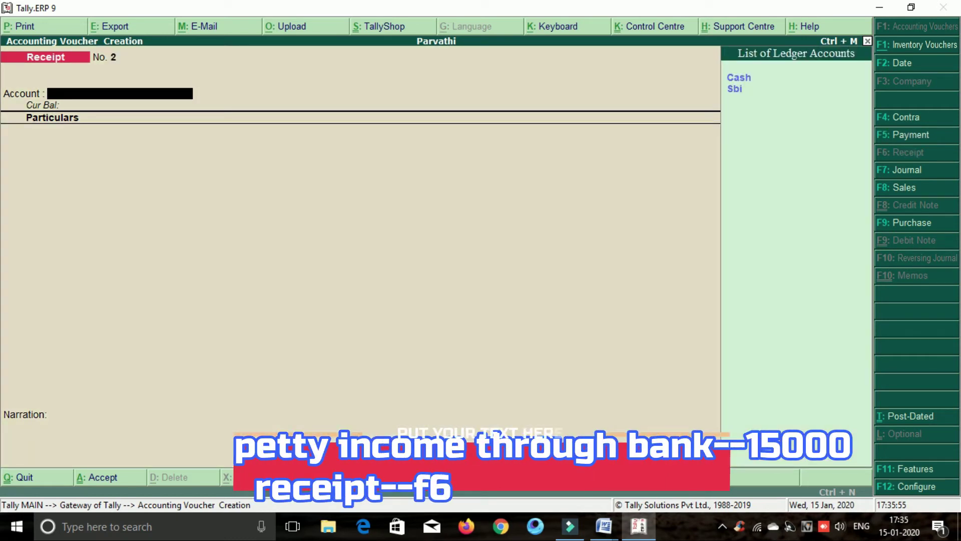
key("Down")
key("Return")
type("Pet")
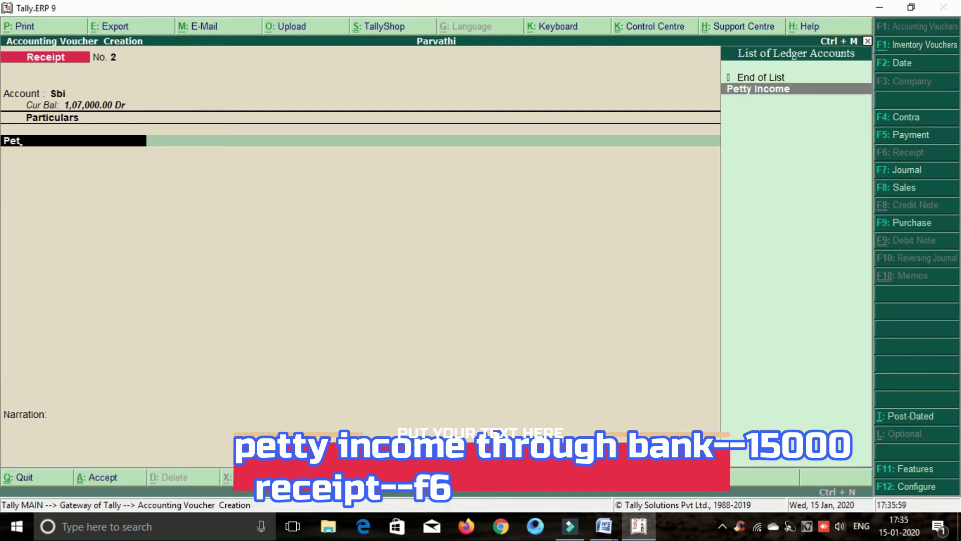
key("Return")
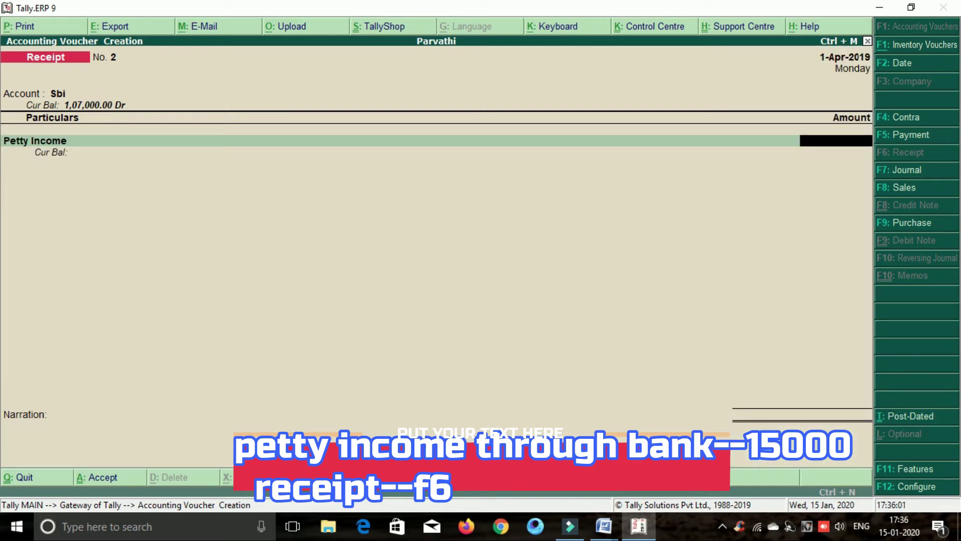
type("15000")
key("Return")
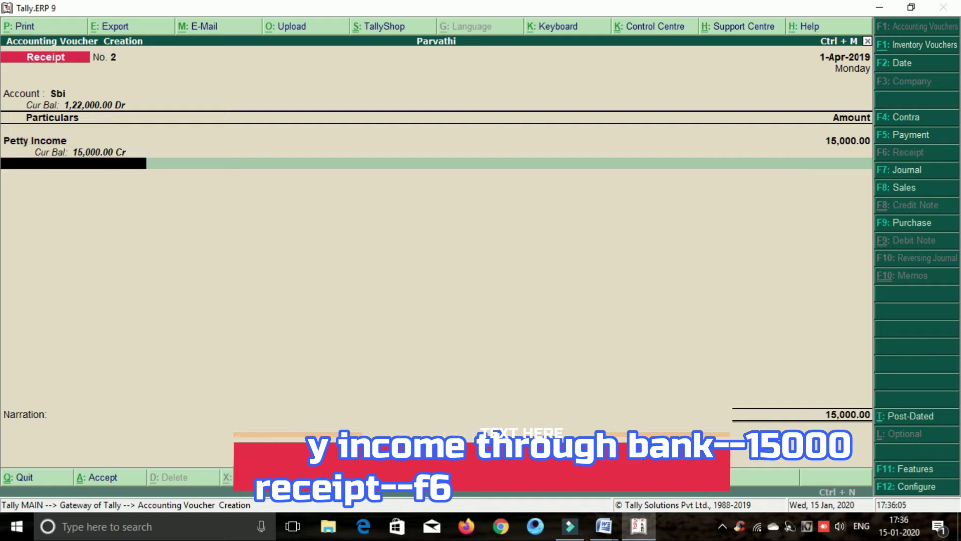
key("Return")
key("Return")
key("Return")
key("Return")
key("Return")
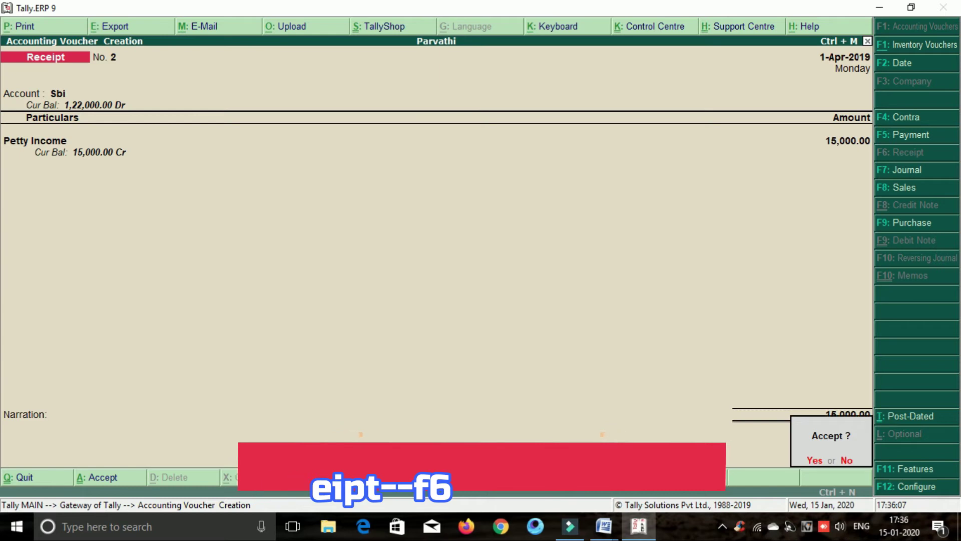
key("Return")
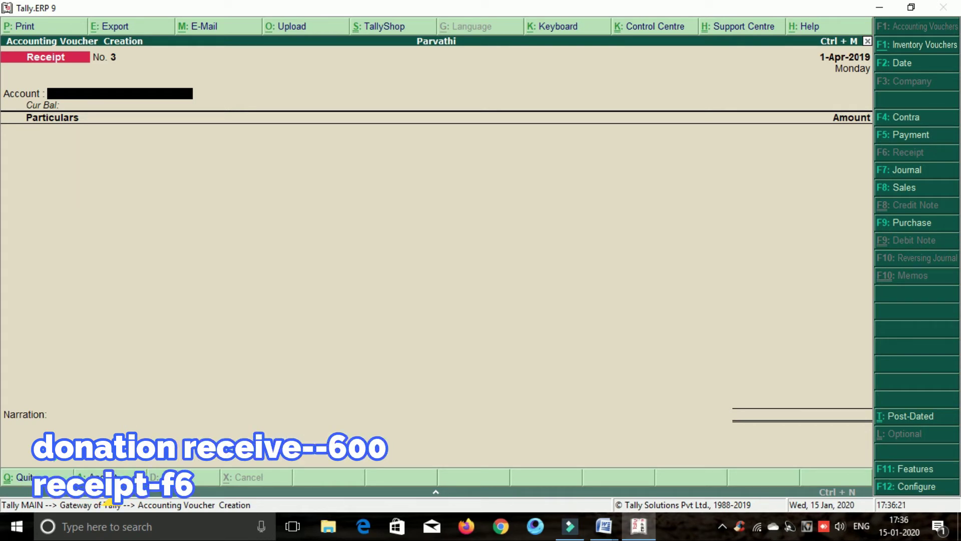
Record and save a receipt voucher of 600 into Cash from Dontion Receivd, leaving the narration empty
type("c")
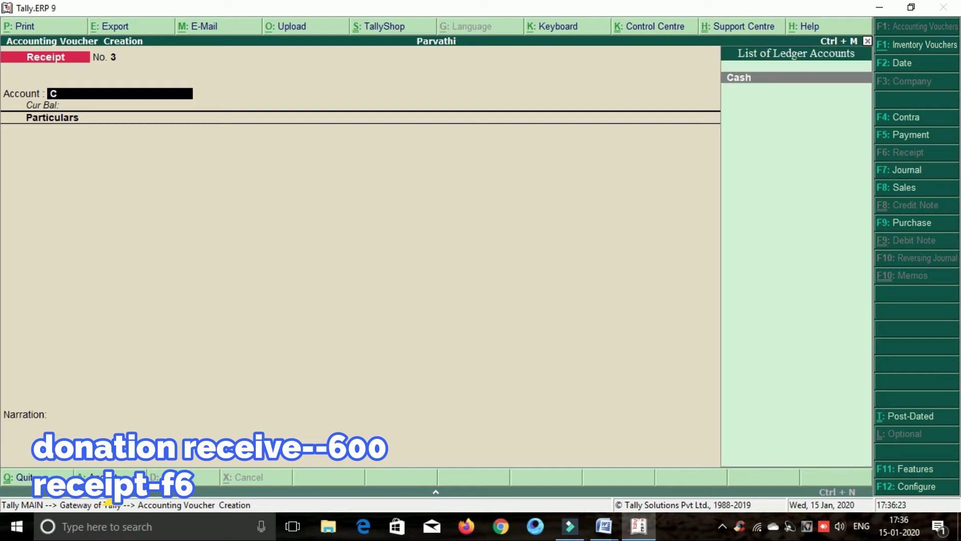
key("Return")
type("D")
key("Return")
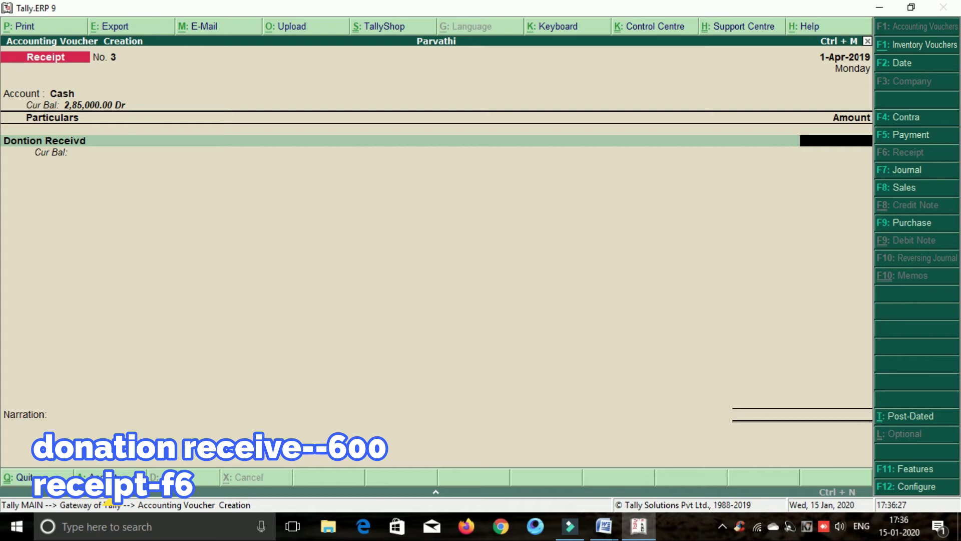
type("600")
key("Return")
key("Return")
key("Return")
key("Return")
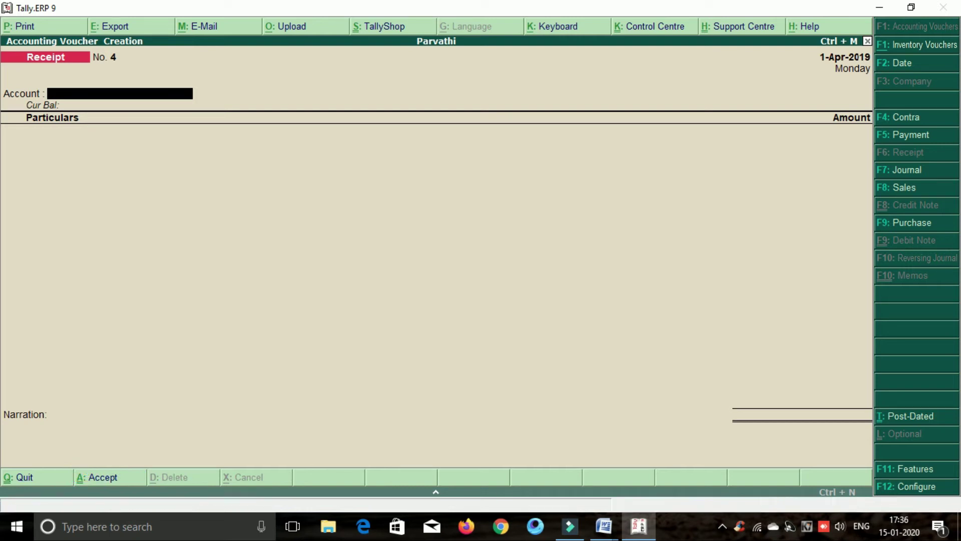
Record and save a payment voucher of 15,000 from Cash to Computer Pur, leaving the narration empty
key("F5")
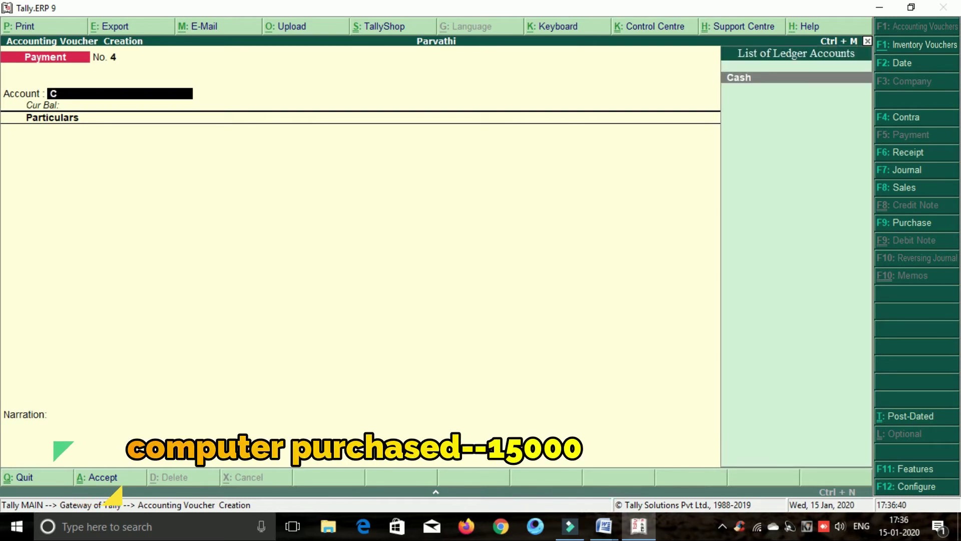
key("Return")
type("C")
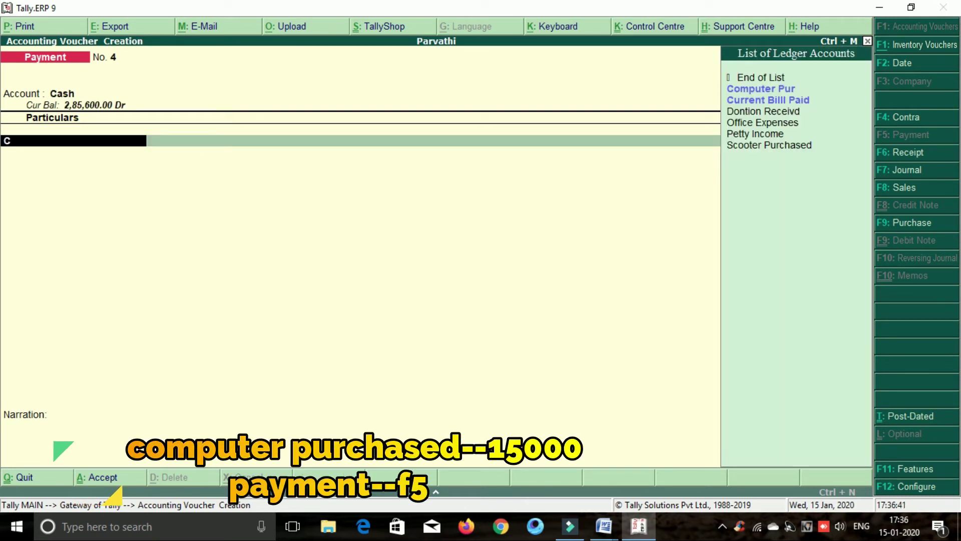
type("o")
key("Return")
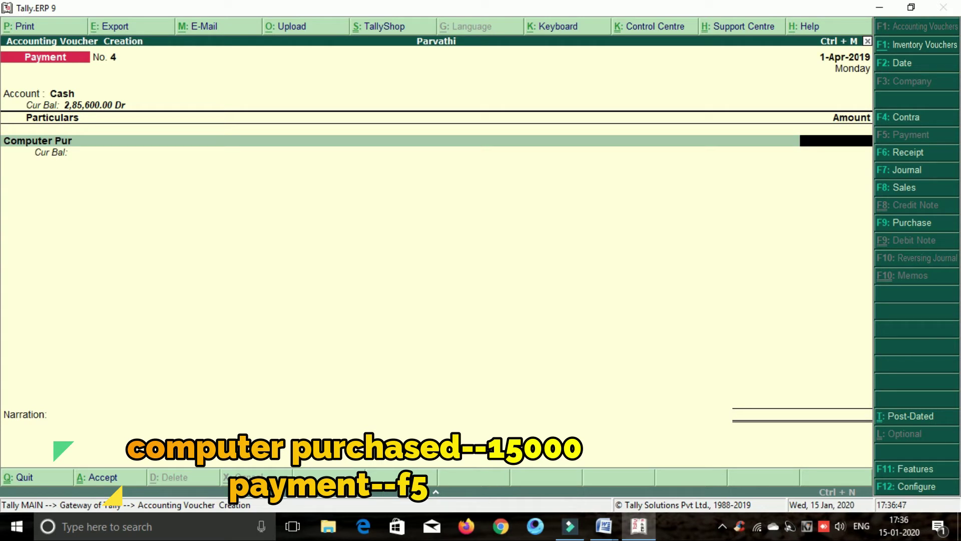
type("15000")
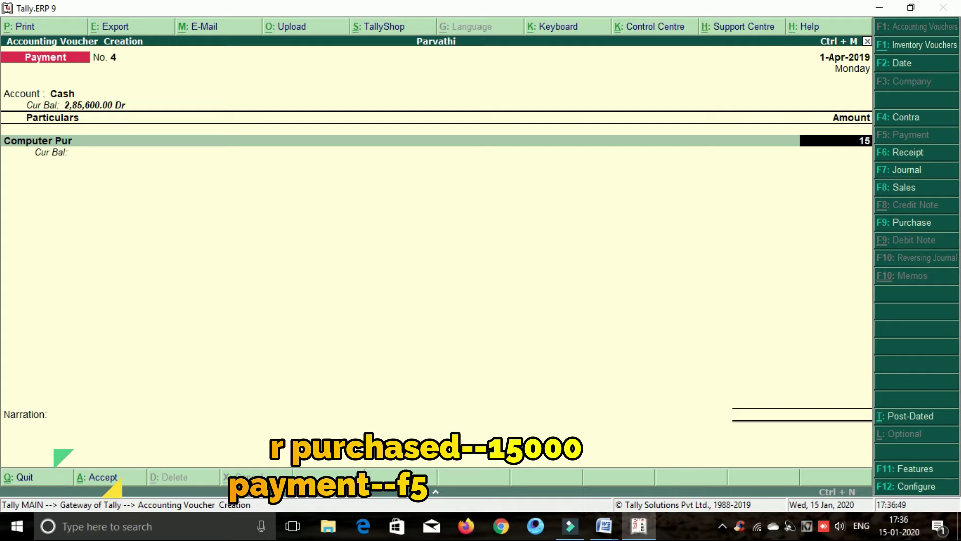
key("Return")
key("Return")
left_click(85, 476)
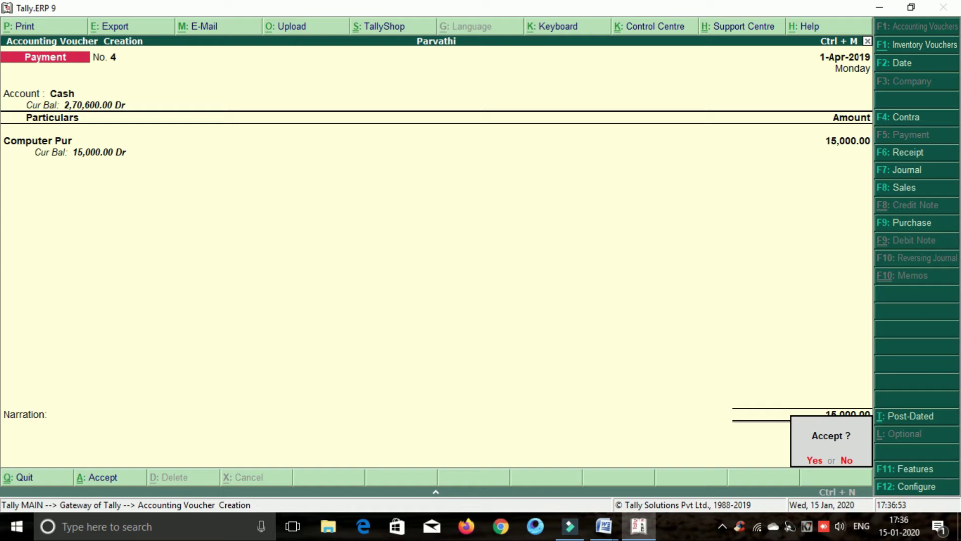
key("Return")
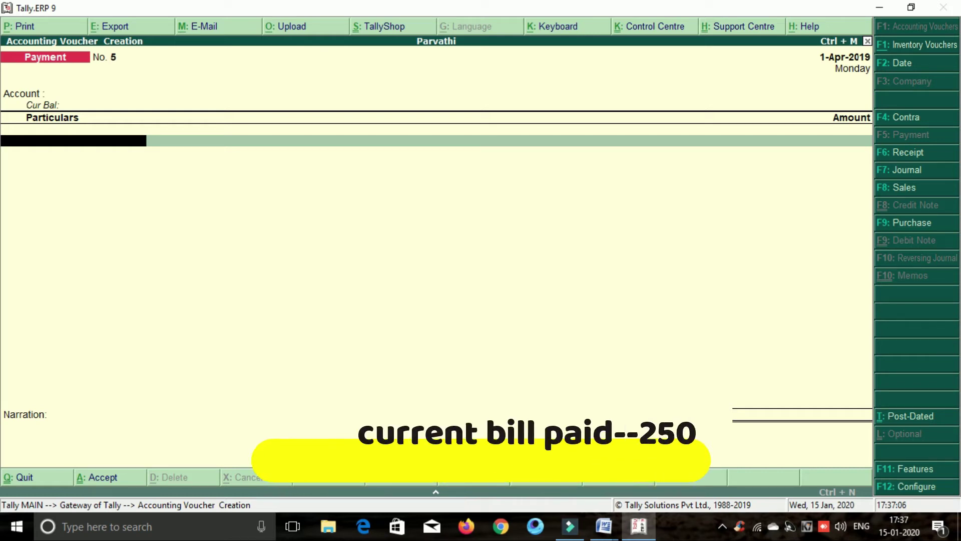
Record and save a payment voucher of 250 from Cash to Current Billl Paid, leaving the narration empty
type("C")
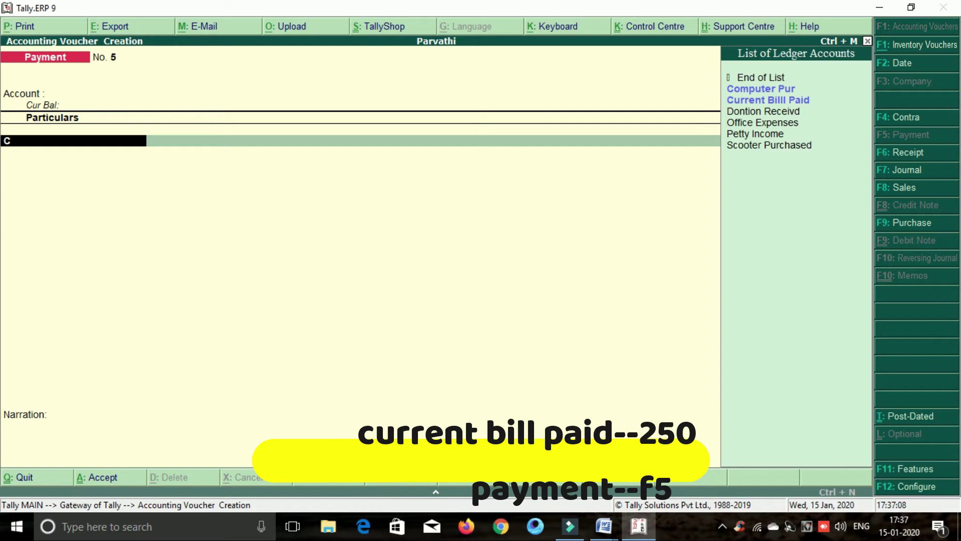
key("BackSpace")
key("BackSpace")
type("C")
key("Return")
type("C")
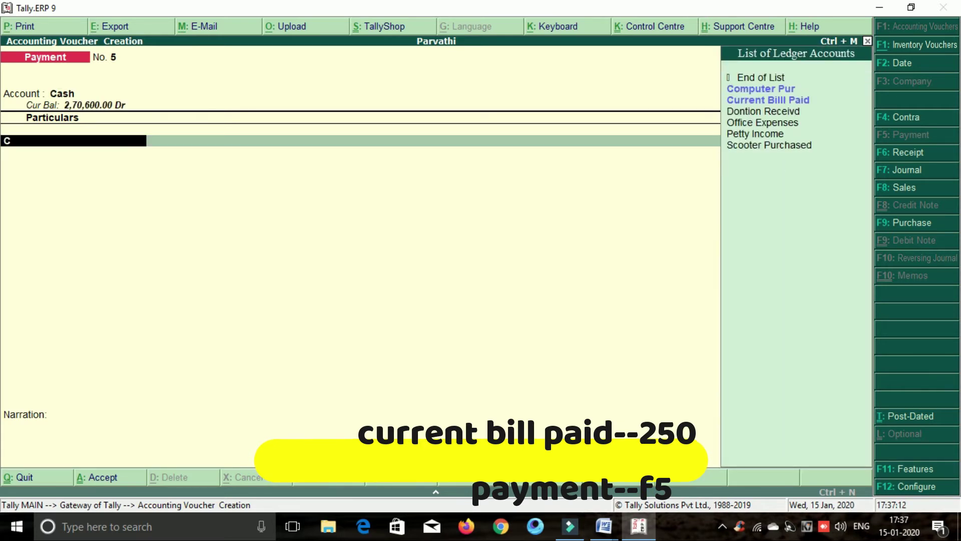
type("u")
key("Return")
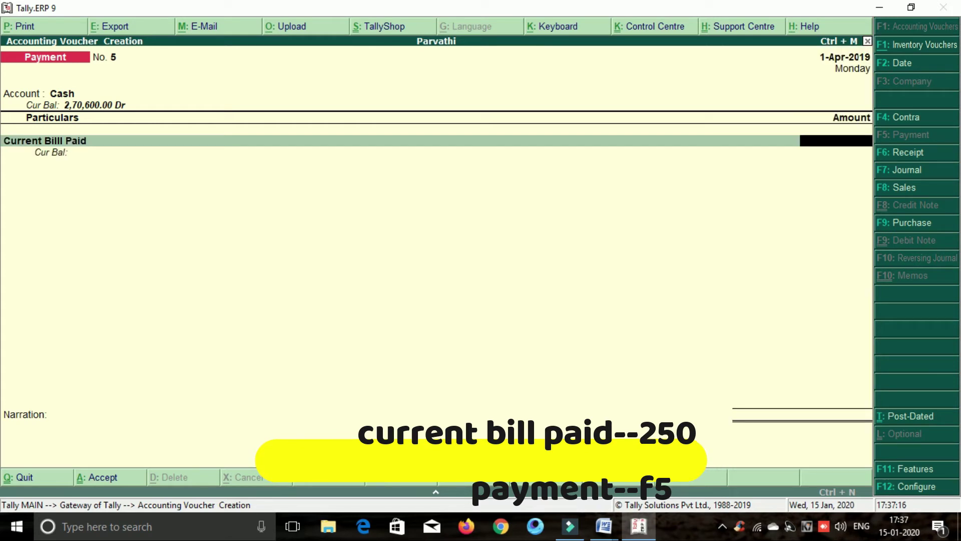
type("250")
key("Return")
key("Return")
key("Return")
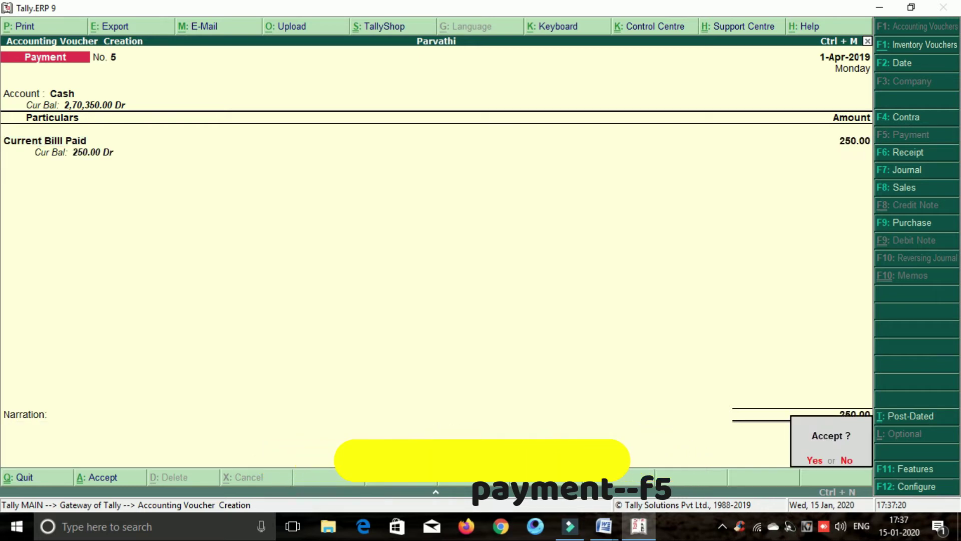
key("Return")
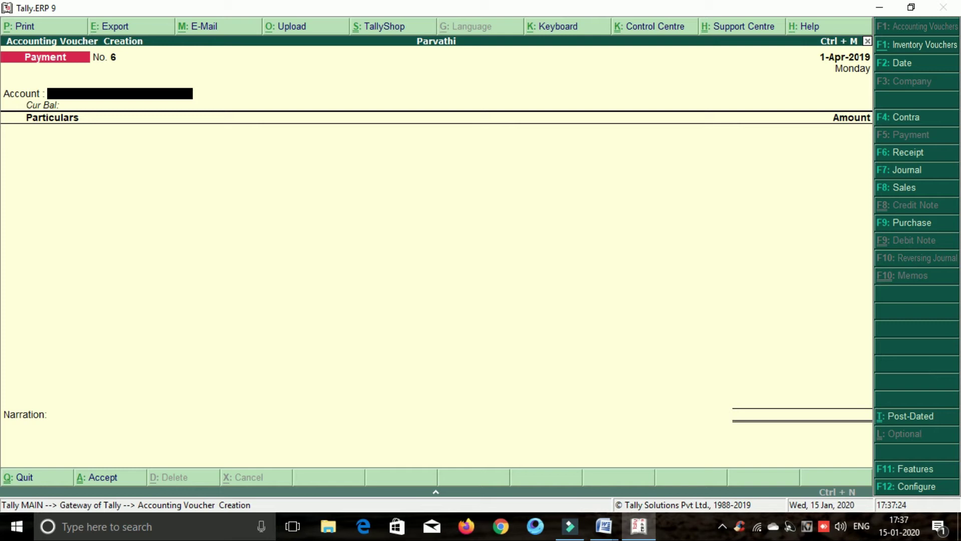
left_click(84, 475)
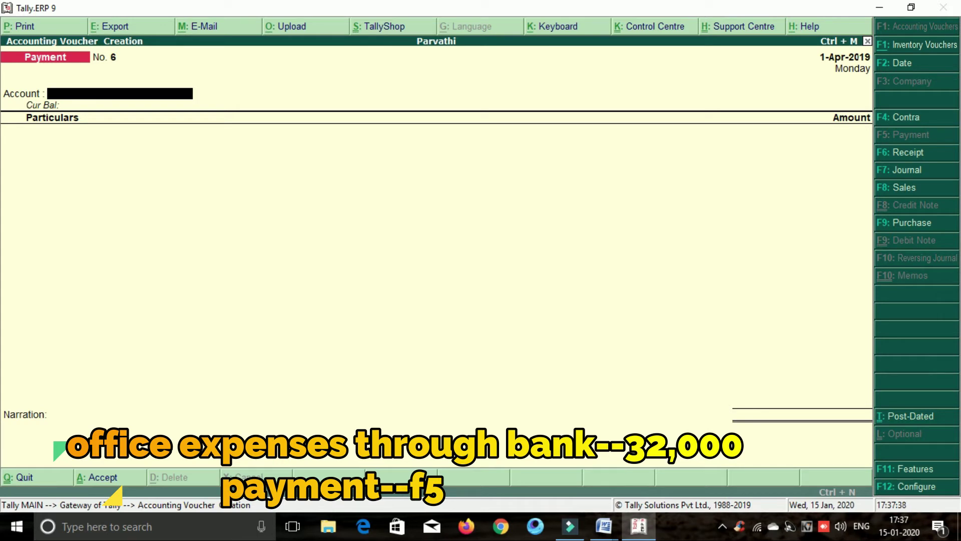
Record and save a payment voucher of 32,000 from Sbi to Office Expenses, leaving the narration empty
key("Down")
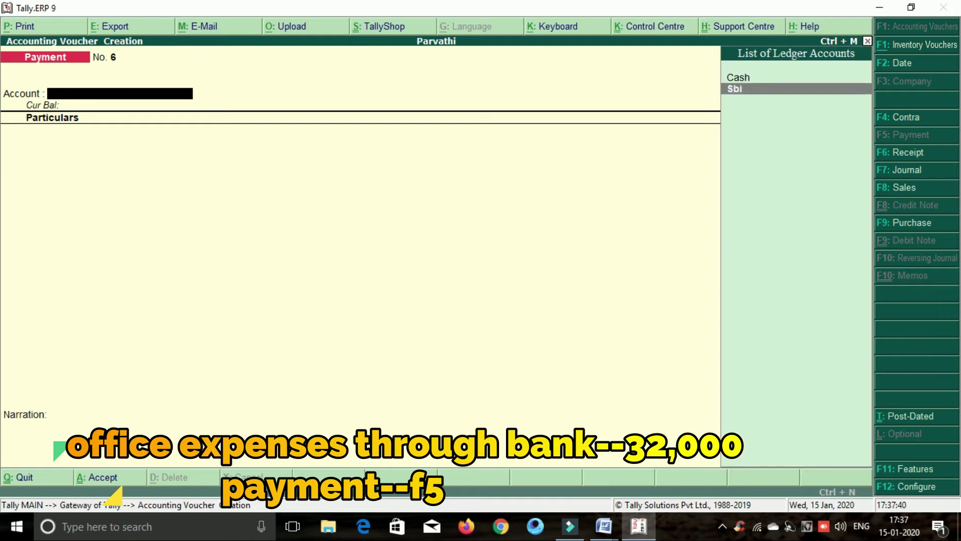
key("Return")
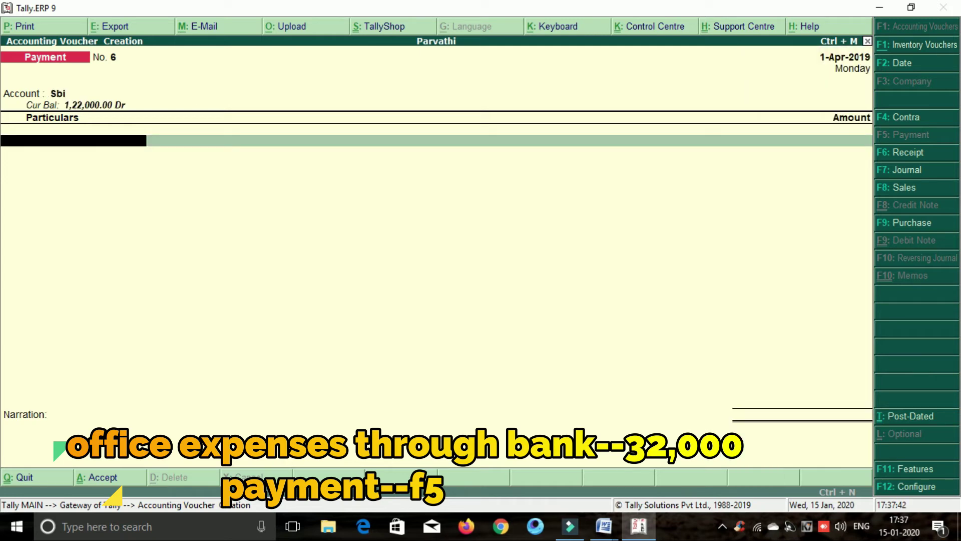
type("off")
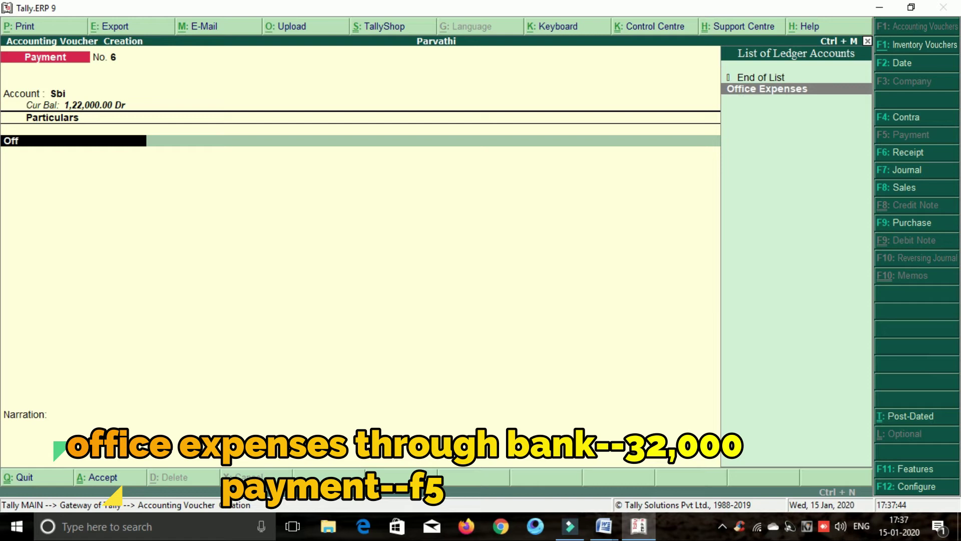
key("Return")
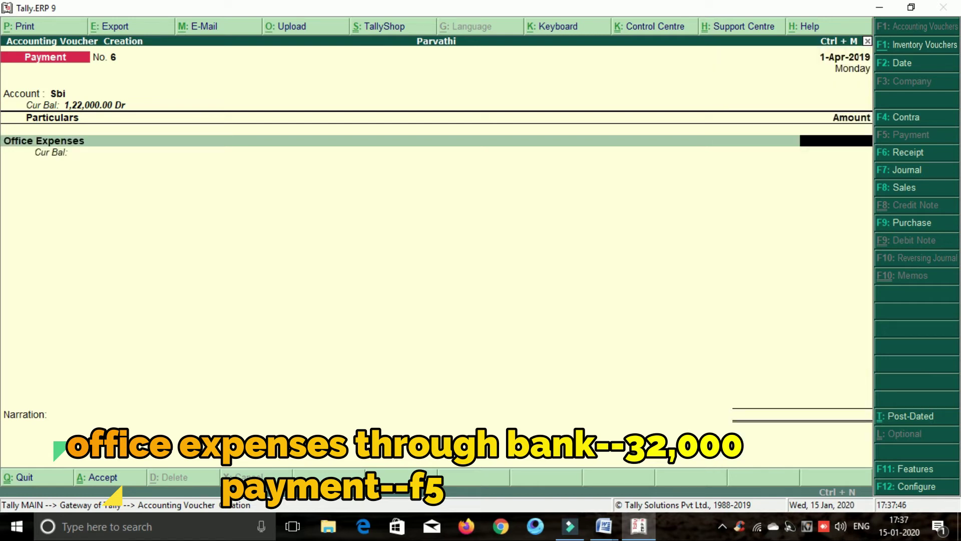
type("32000")
key("Return")
key("Return")
key("Return")
key("Return")
key("Return")
key("Return")
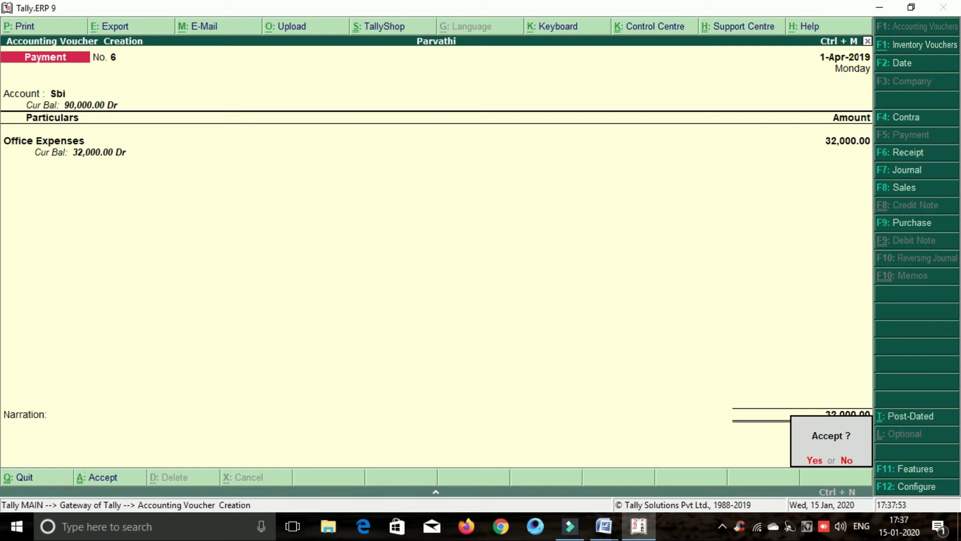
key("Return")
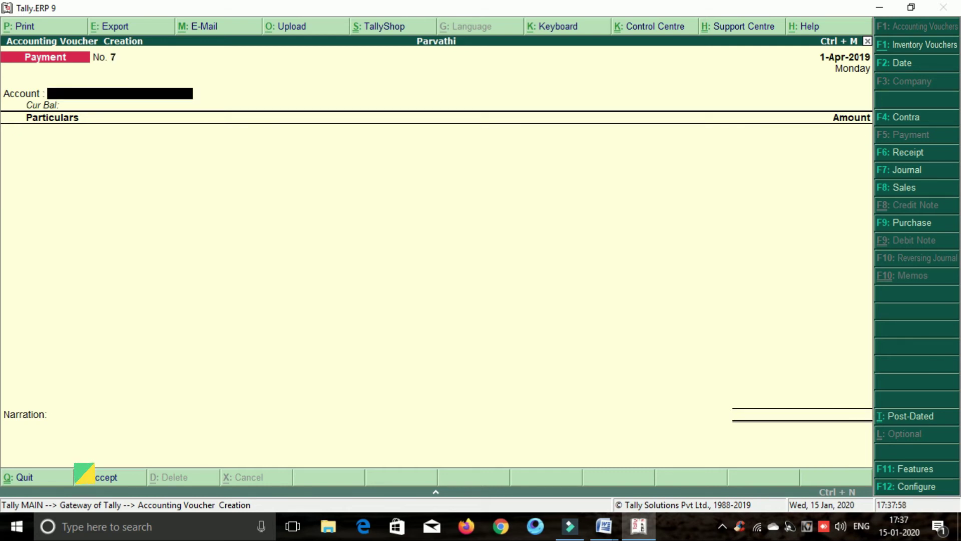
Record and save a payment voucher of 5,000 from Cash to Intrest Paid, leaving the narration empty
type("Cash")
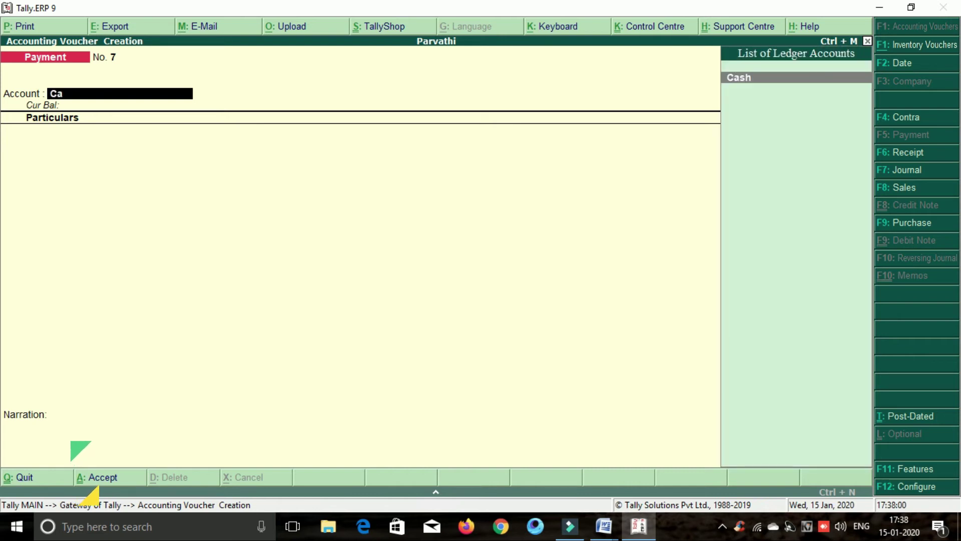
key("Return")
type("In")
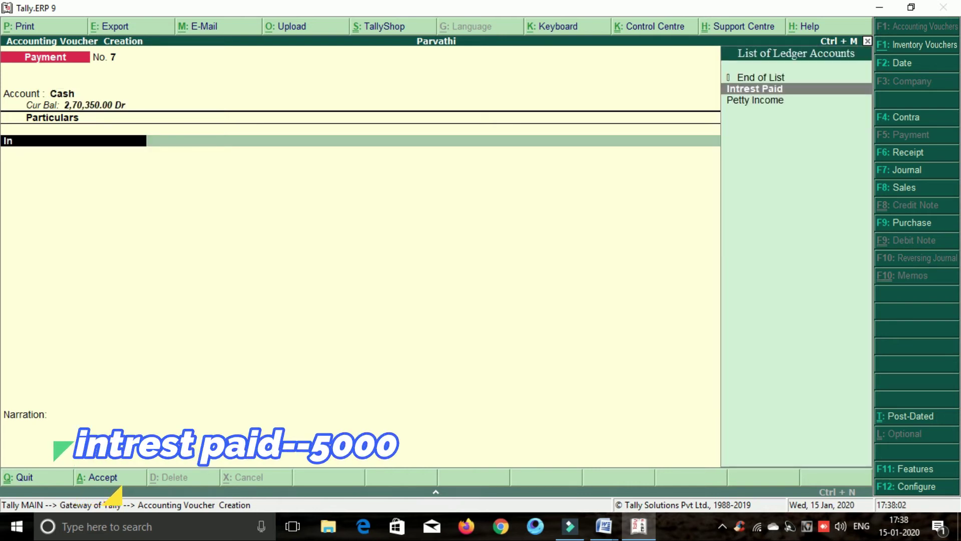
key("Return")
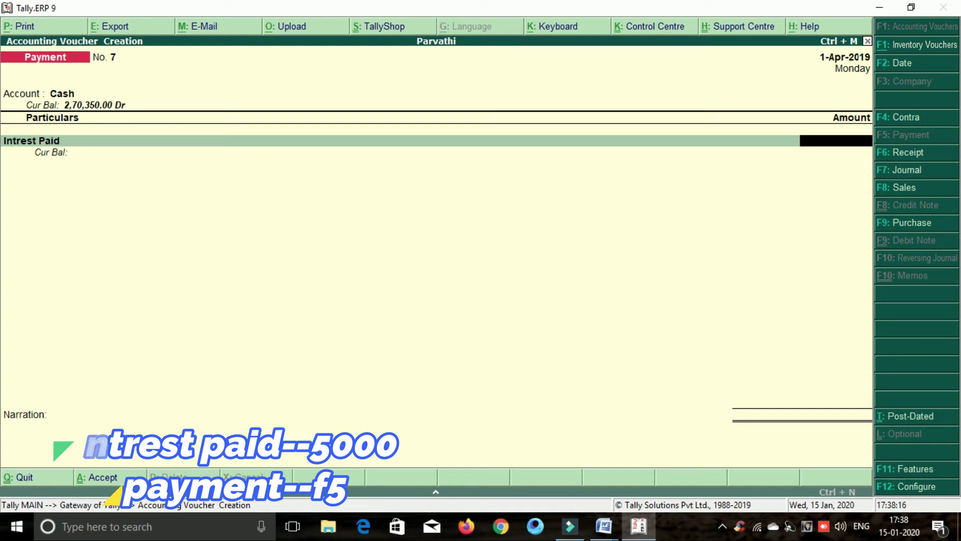
type("5,000")
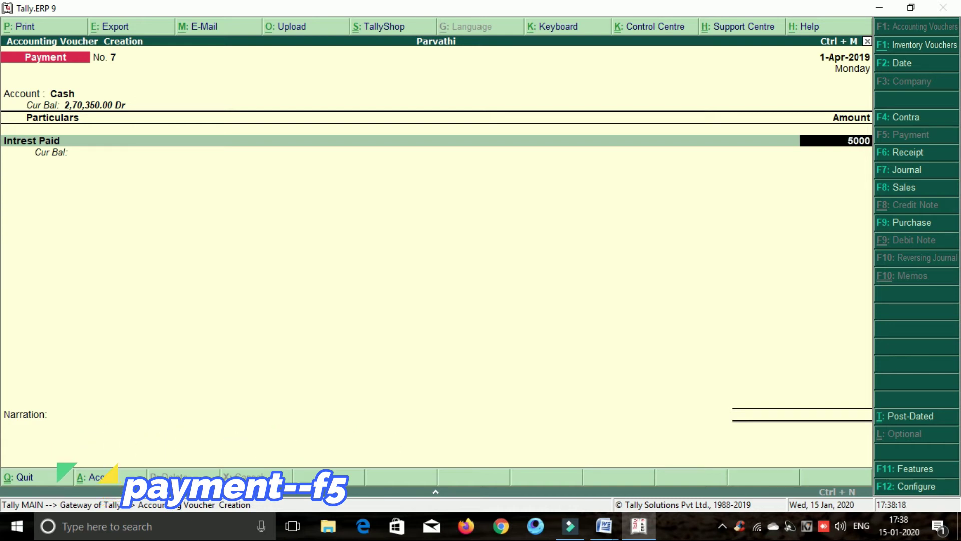
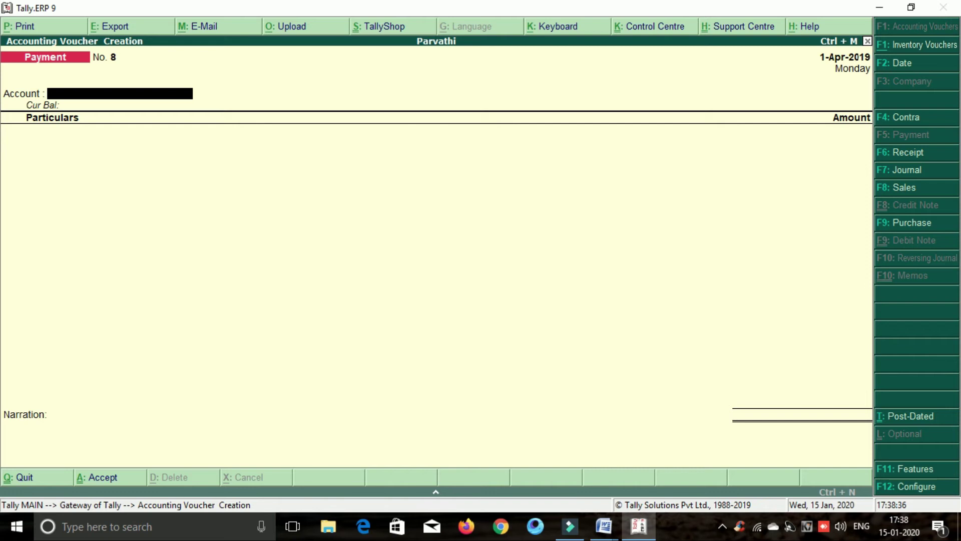
Leave voucher creation and open the Day Book for the company
key("Escape")
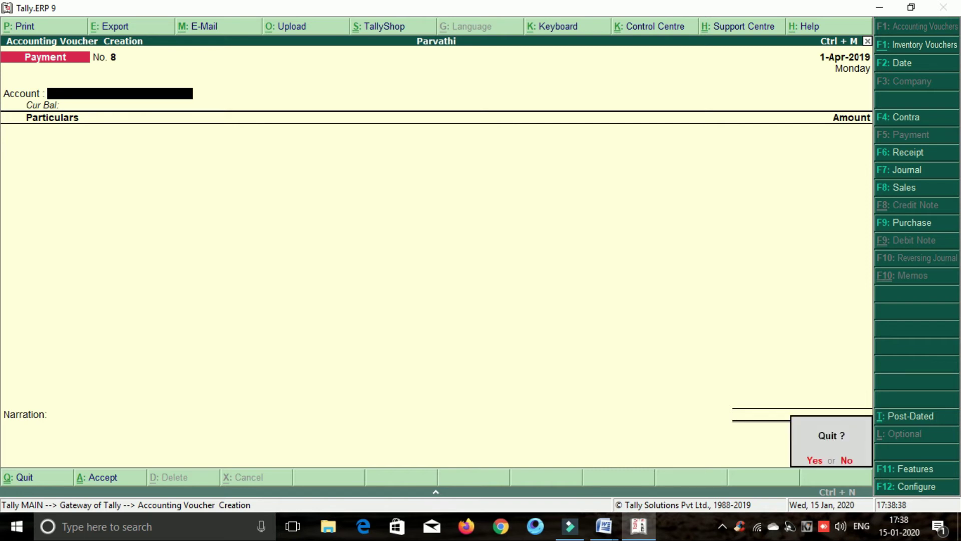
key("Return")
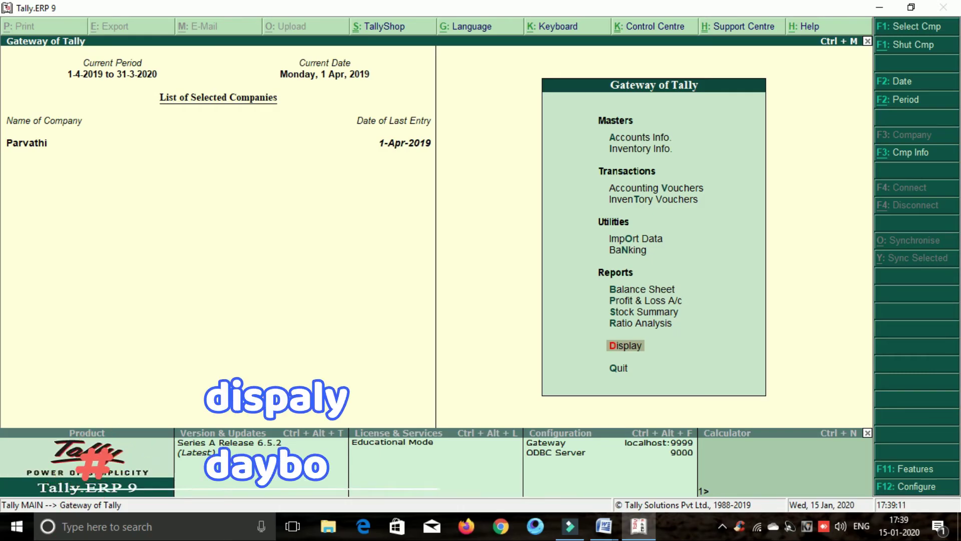
key("Return")
key("Down")
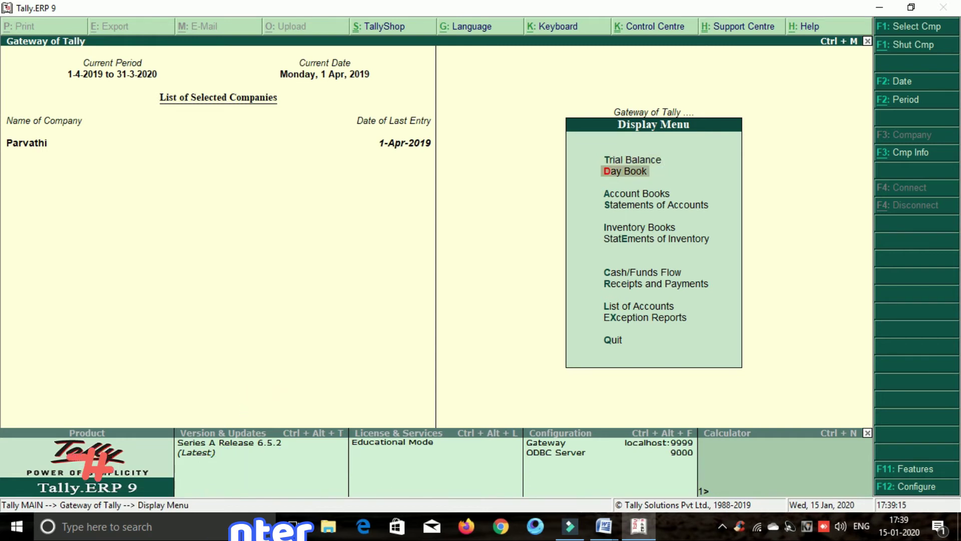
key("Return")
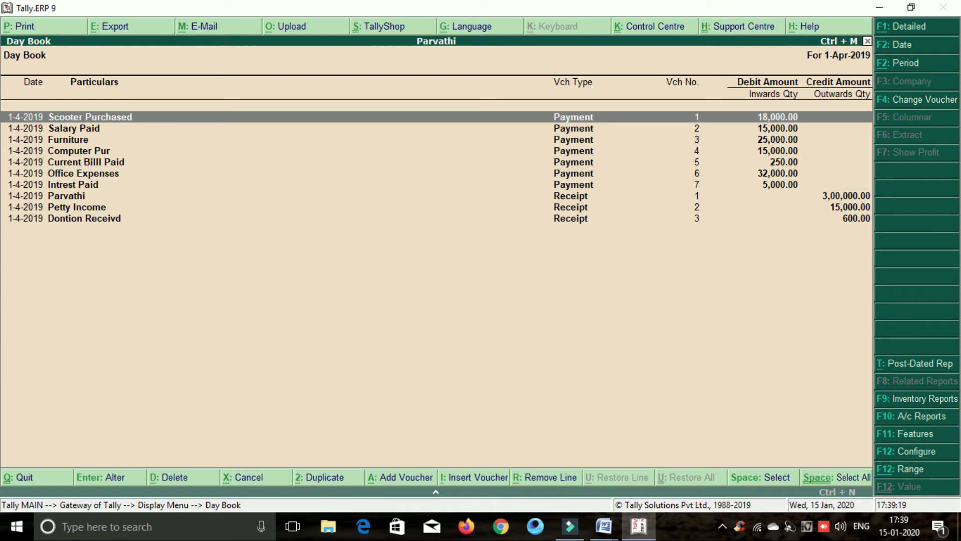
Change the Scooter Purchased payment voucher's amount to 80,000 from the Day Book and save it
key("Return")
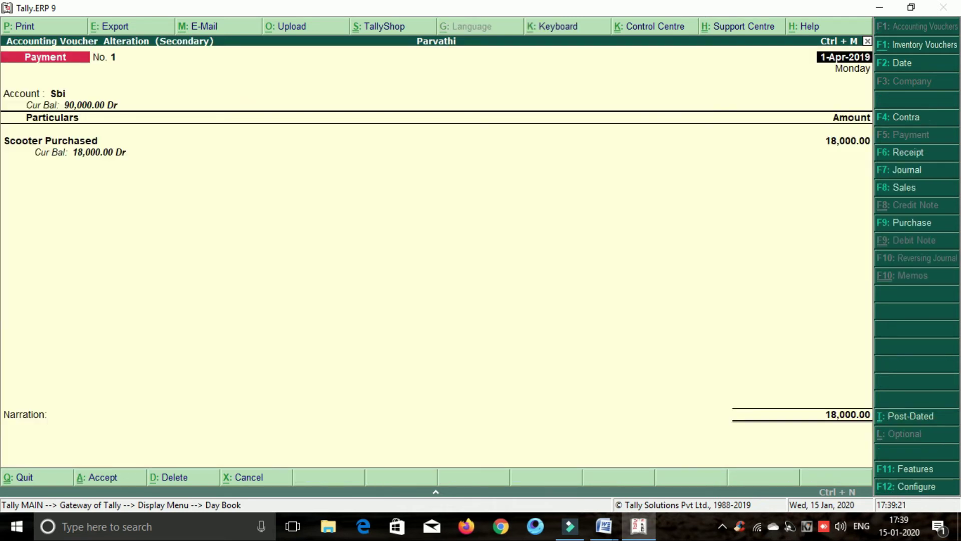
key("Return")
key("Return")
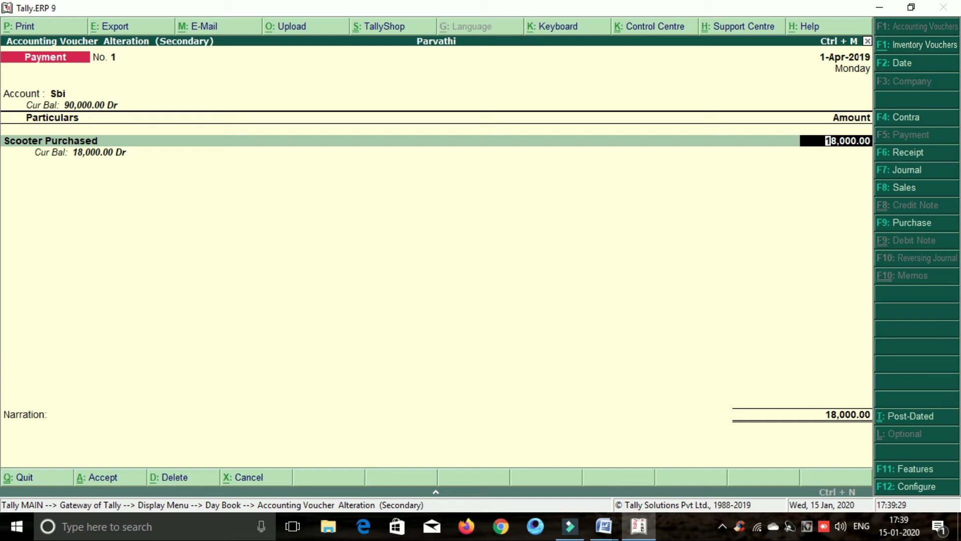
type("80000")
key("Return")
key("Return")
key("Return")
key("Return")
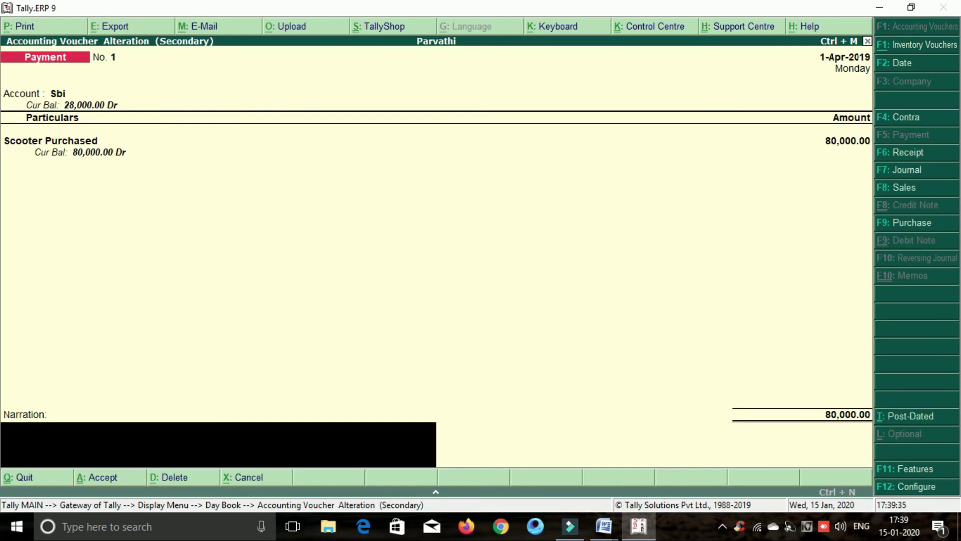
key("Return")
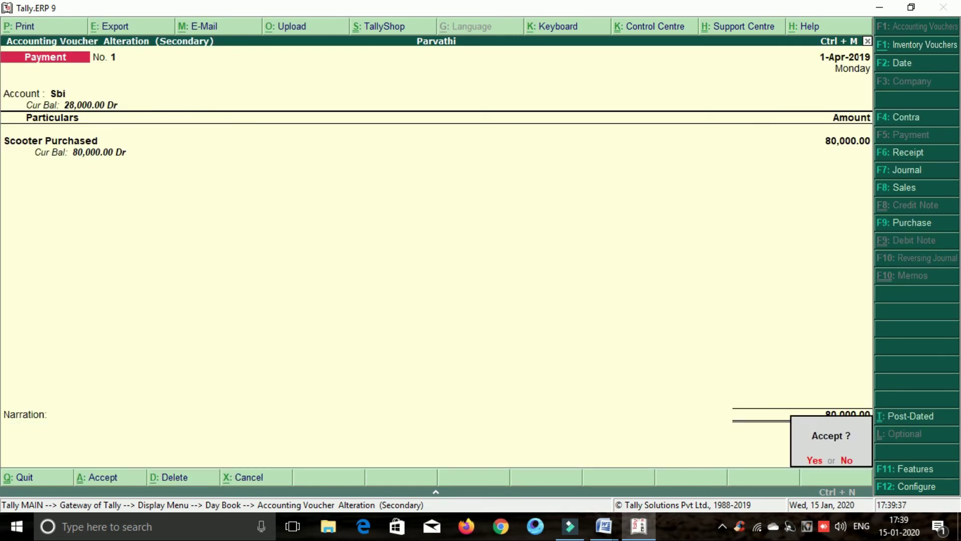
key("Return")
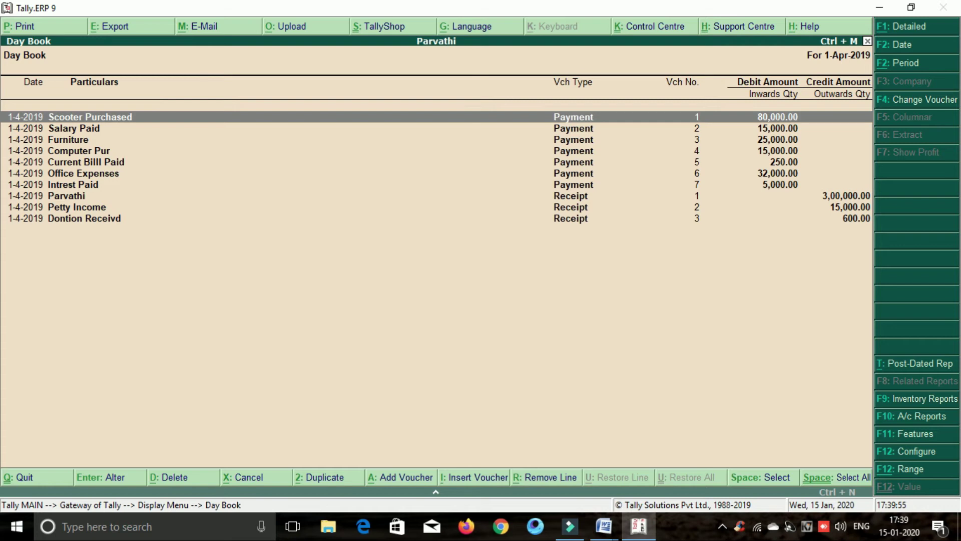
Alter the Salary Paid payment voucher to use the Sbi account with an amount of 5,500, and save it
key("Down")
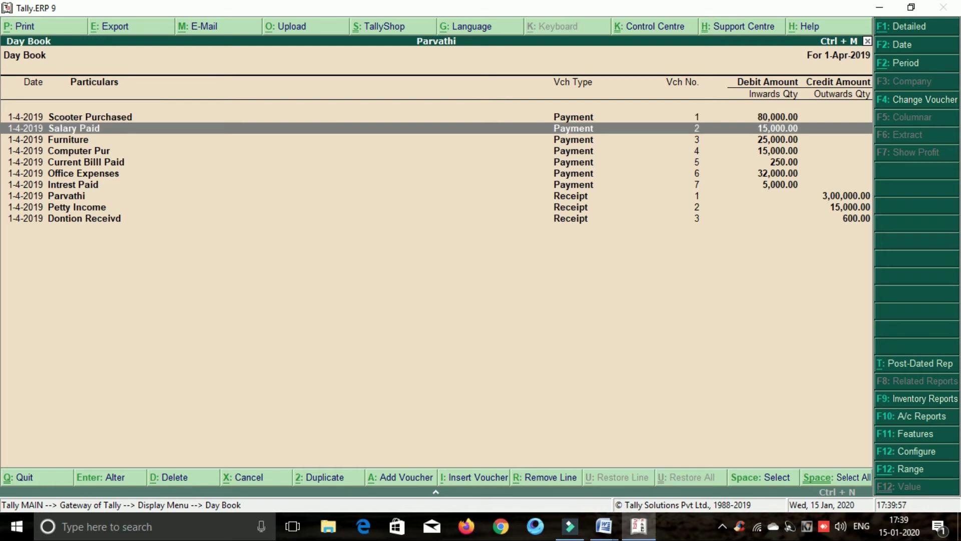
key("Return")
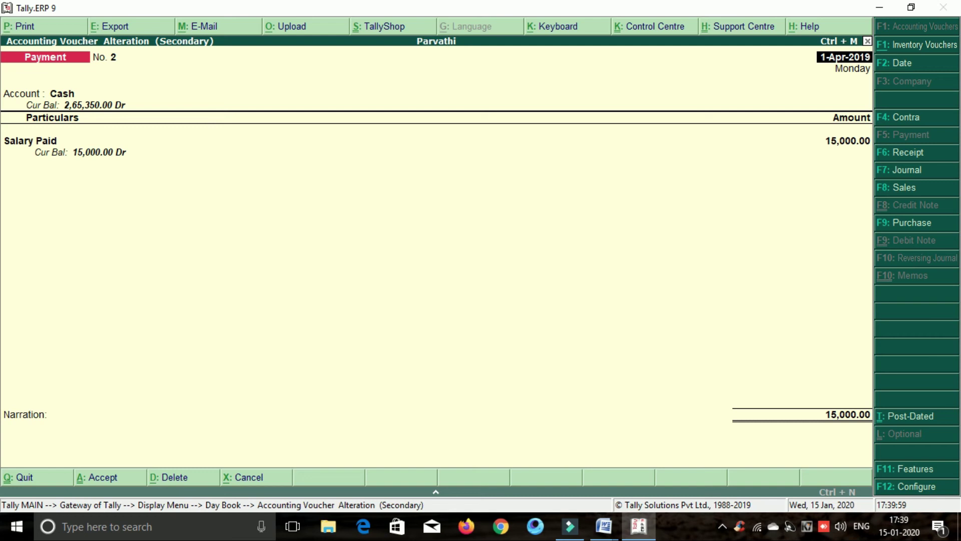
key("Return")
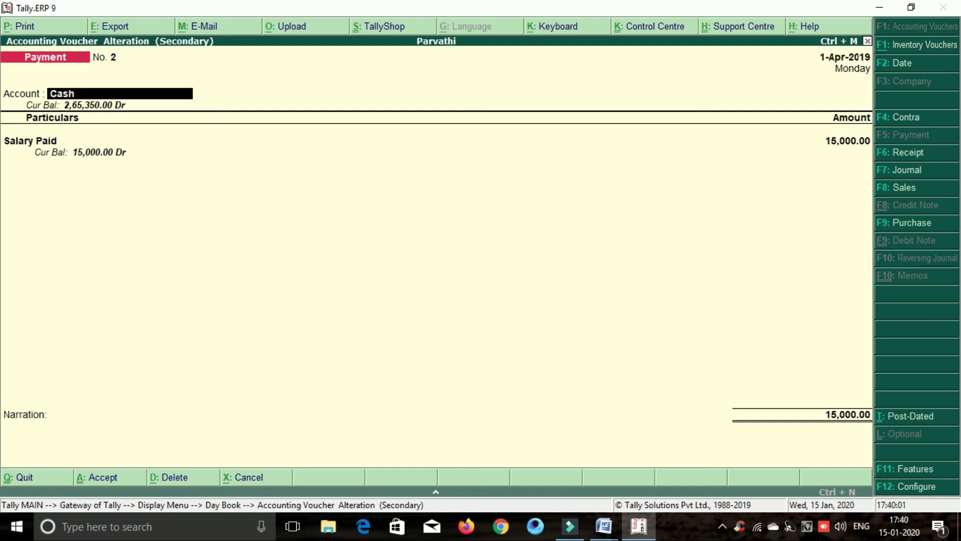
key("BackSpace")
key("Down")
key("Return")
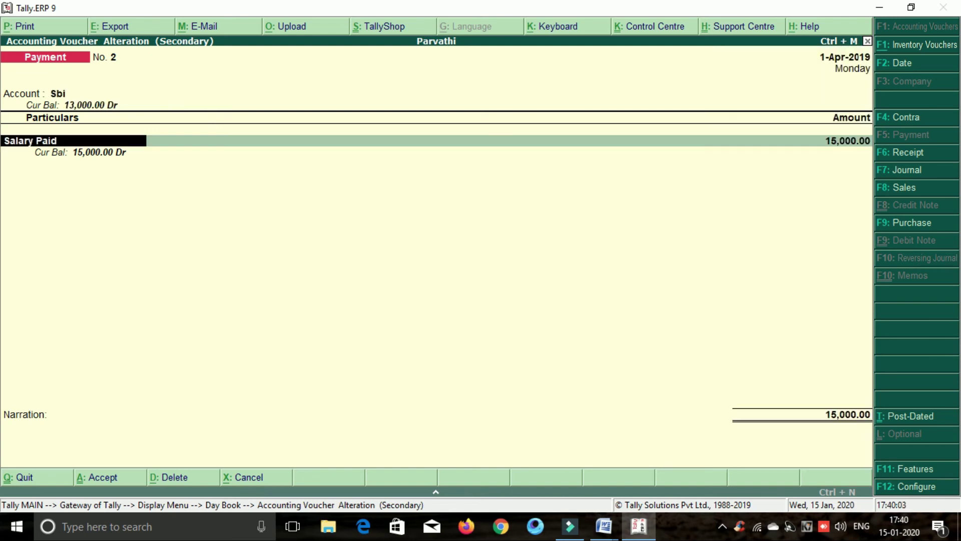
key("Return")
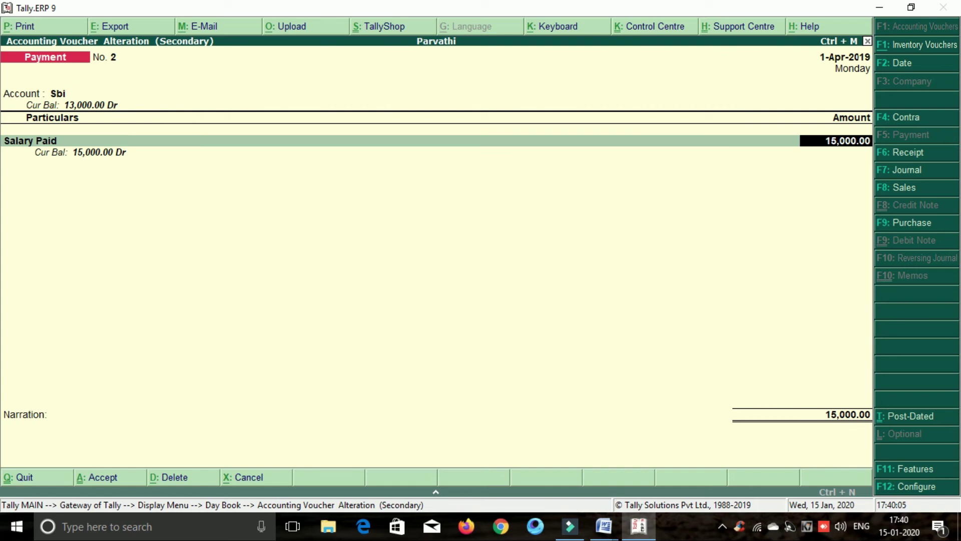
type("5500")
key("Return")
key("Return")
key("Return")
key("Return")
key("Return")
key("Return")
key("Return")
key("Return")
key("Return")
key("Return")
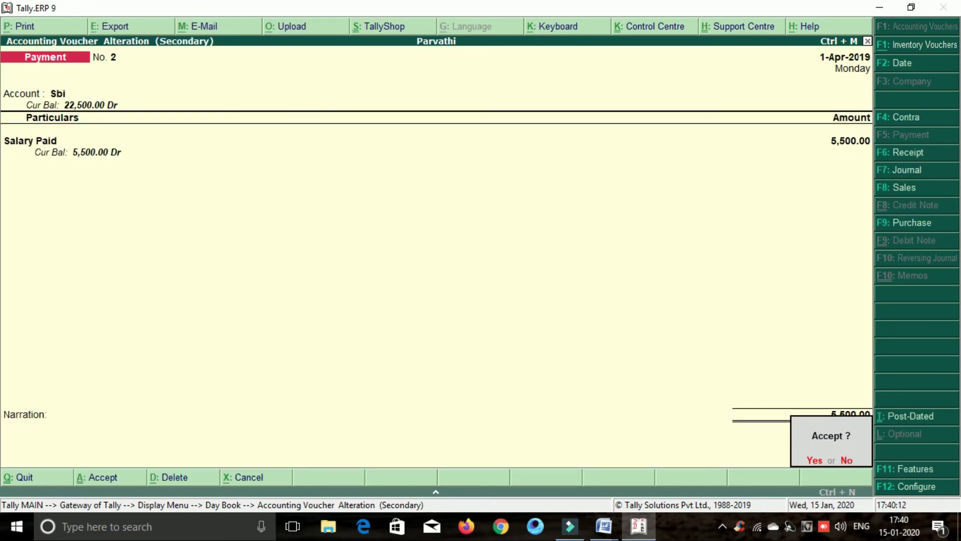
key("Return")
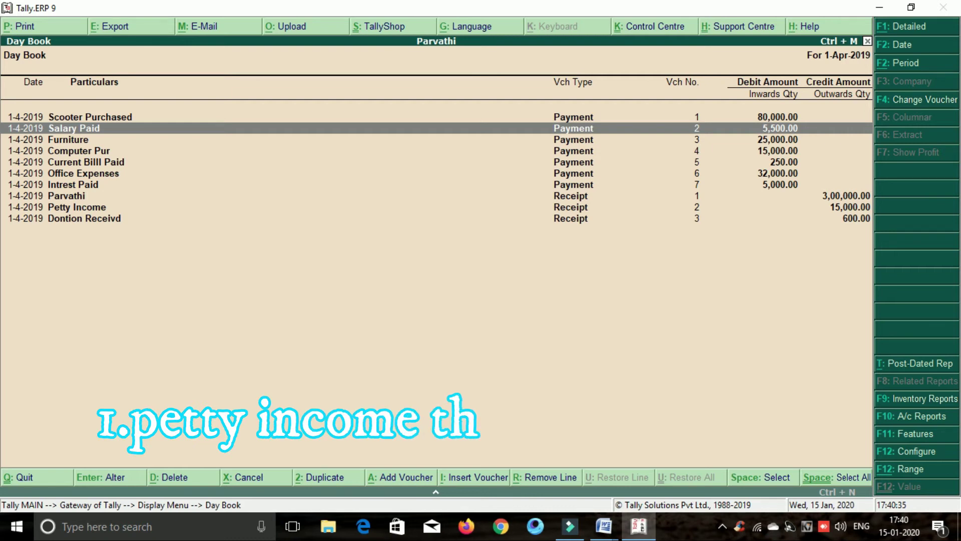
Alter the Petty Income receipt voucher to use the Cash account with an amount of 25,000, and save it
key("Down")
key("Down")
key("Down")
key("Down")
key("Down")
key("Down")
key("Down")
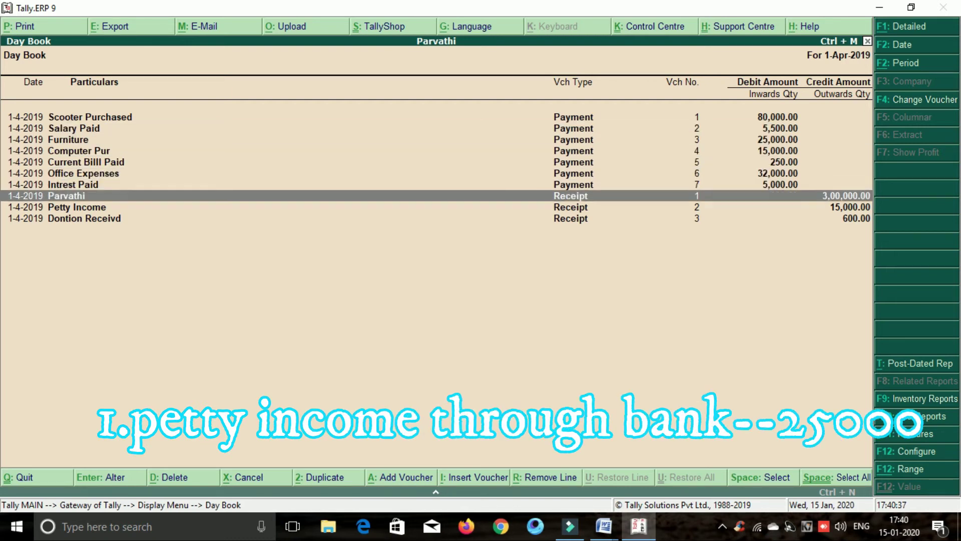
key("Return")
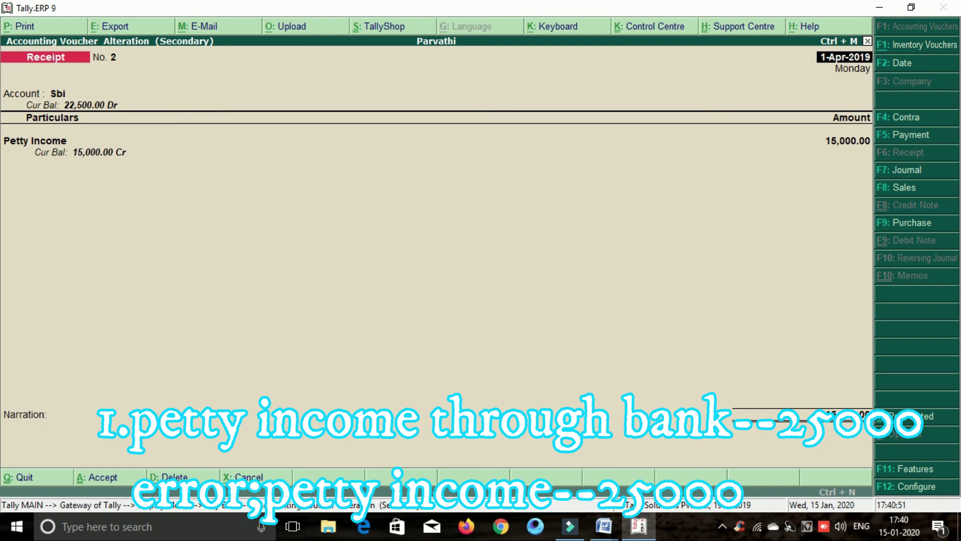
key("Return")
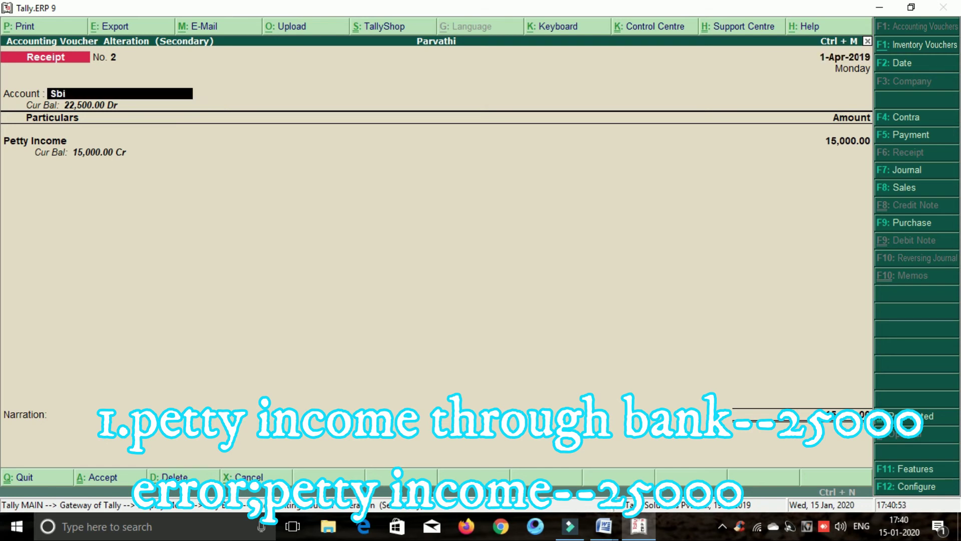
key("Up")
key("Return")
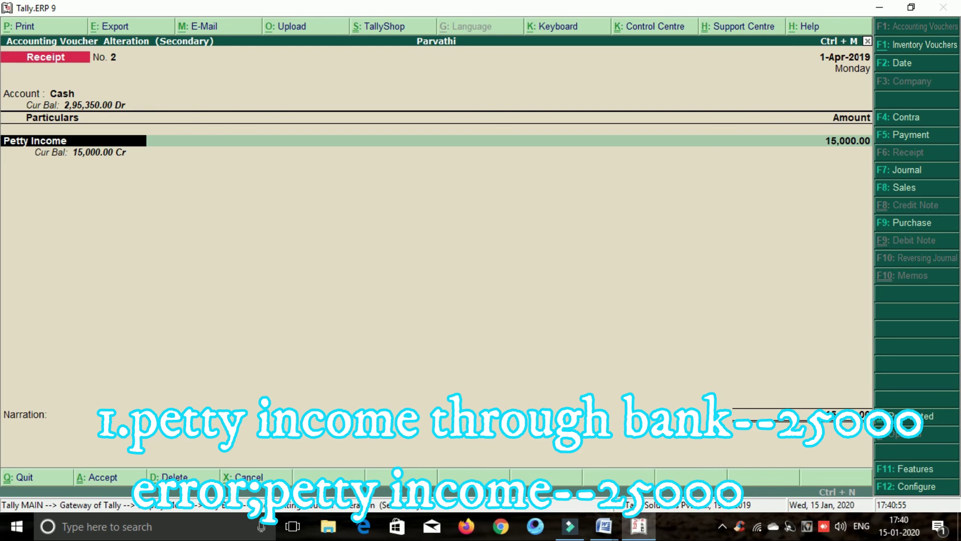
key("Return")
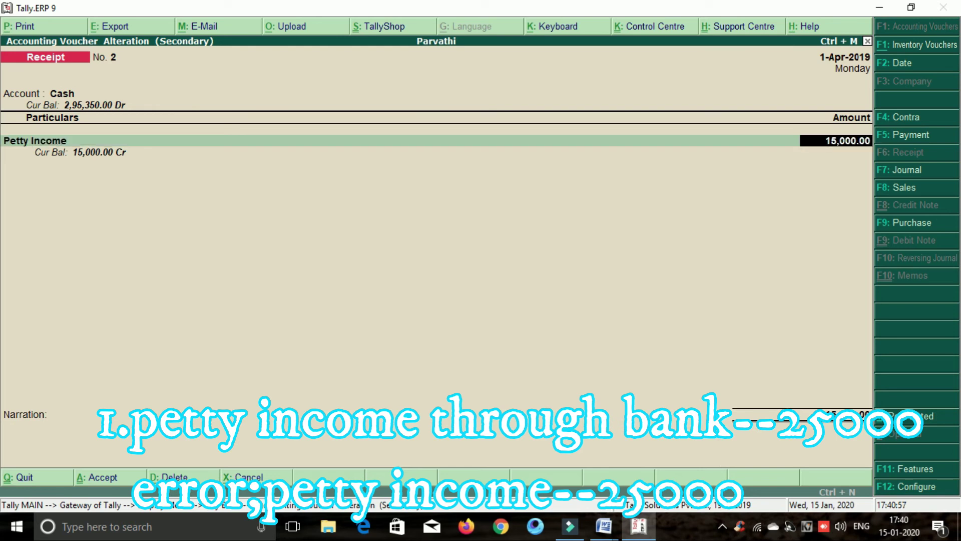
type("25000")
key("Return")
key("Return")
key("Return")
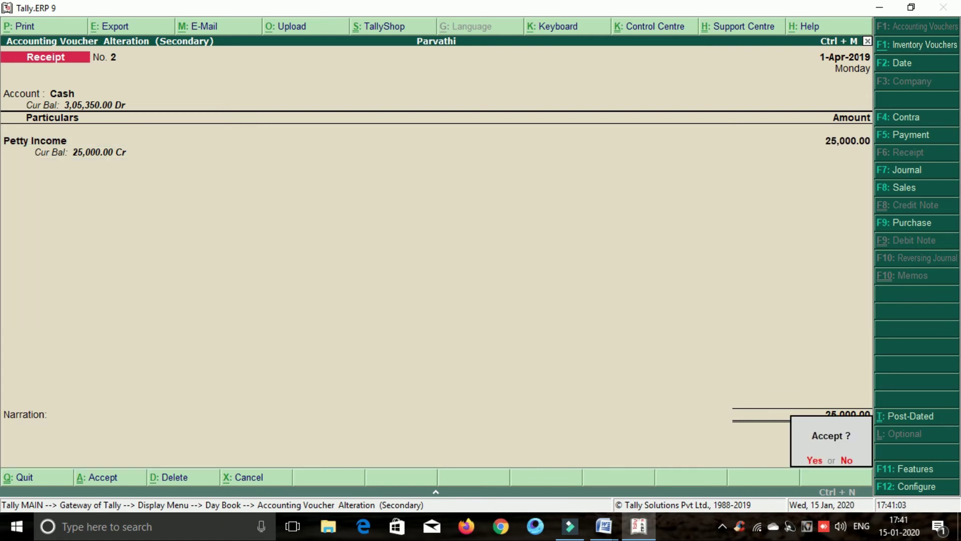
key("Return")
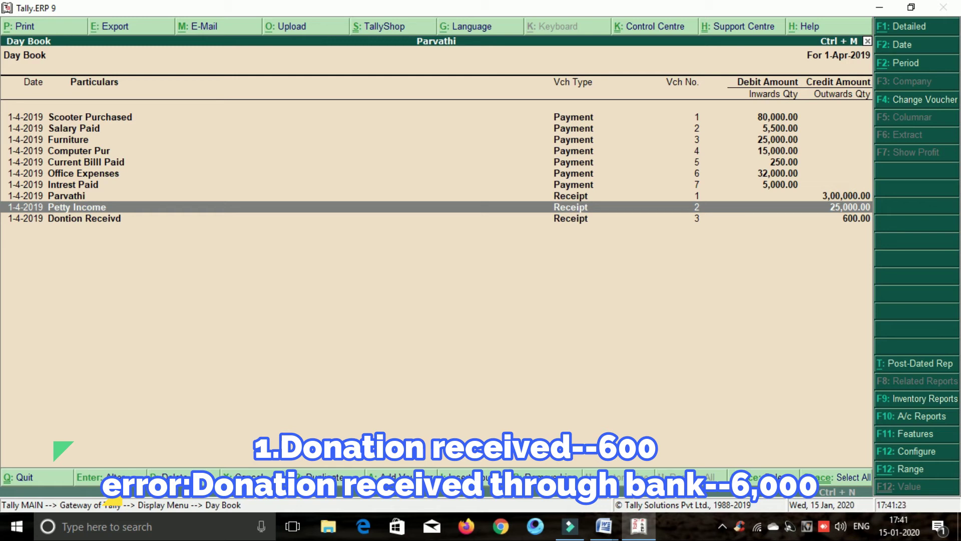
Alter the Dontion Receivd receipt voucher to use the Sbi account with an amount of 6,000, and save it
key("Down")
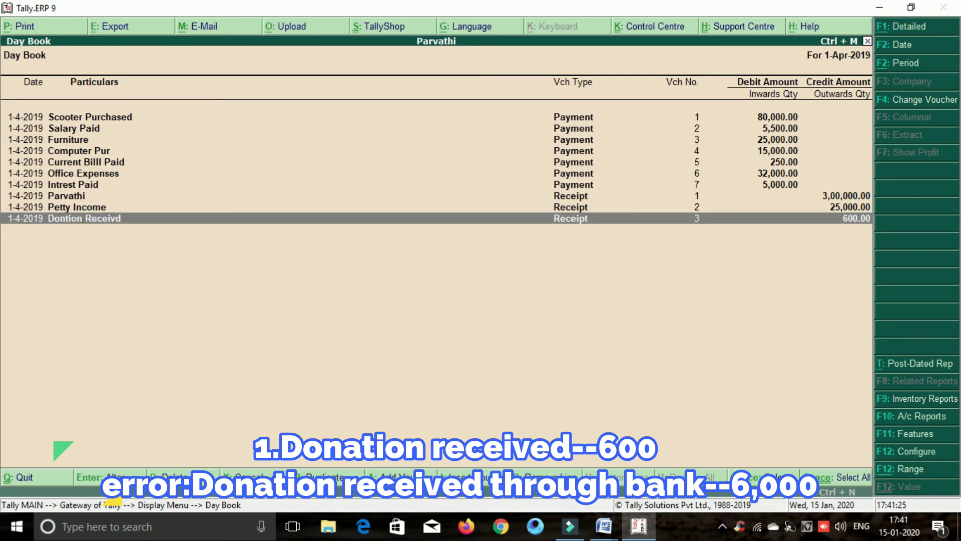
key("Return")
key("Return")
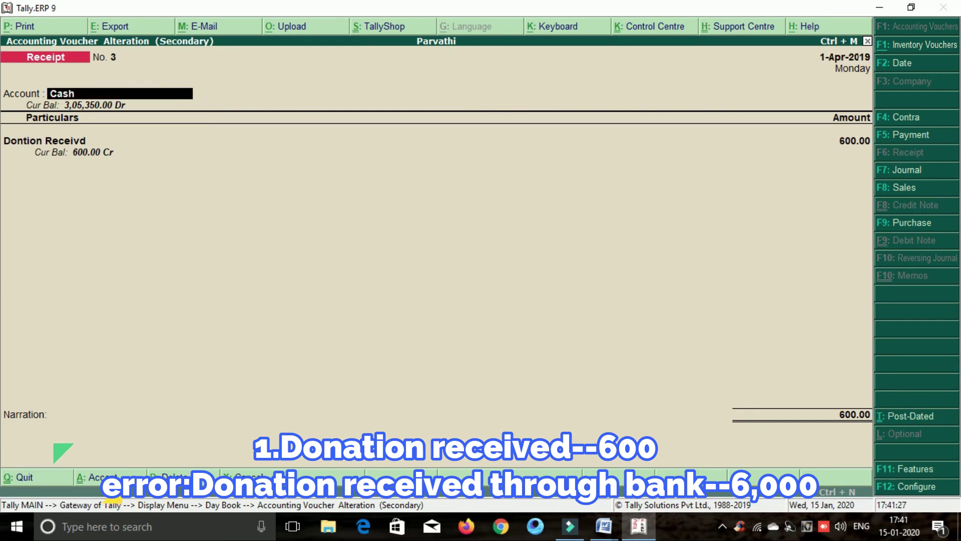
key("Down")
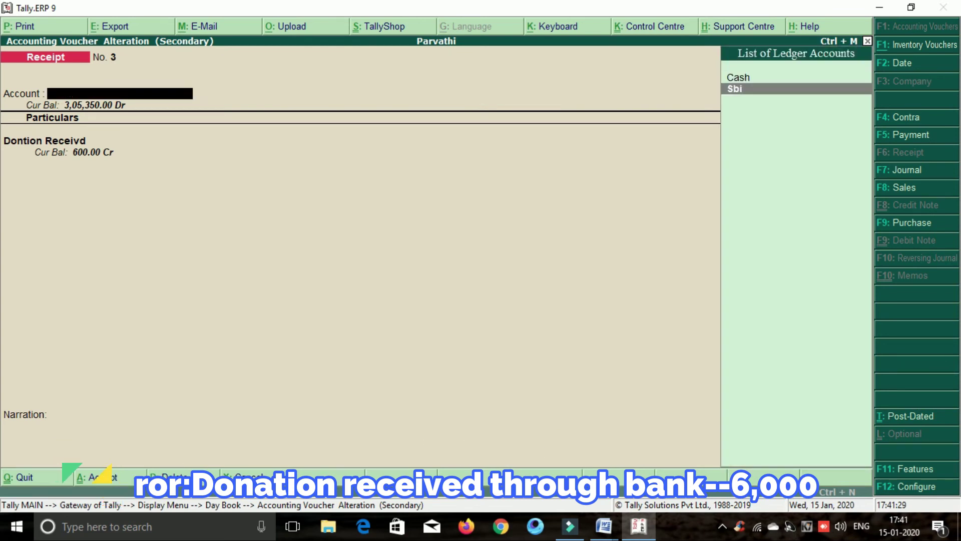
key("Return")
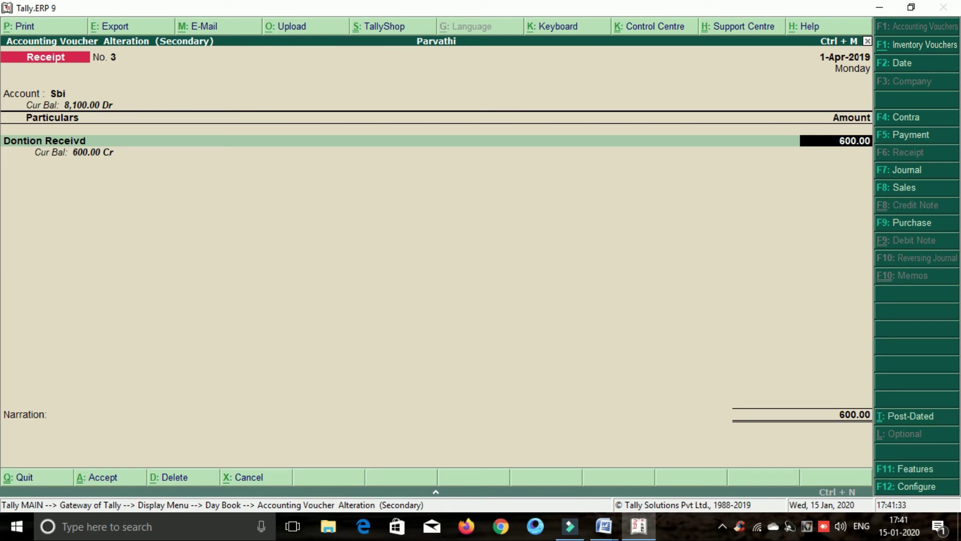
type("6000")
key("Return")
key("Return")
key("Return")
key("Return")
key("Return")
key("Return")
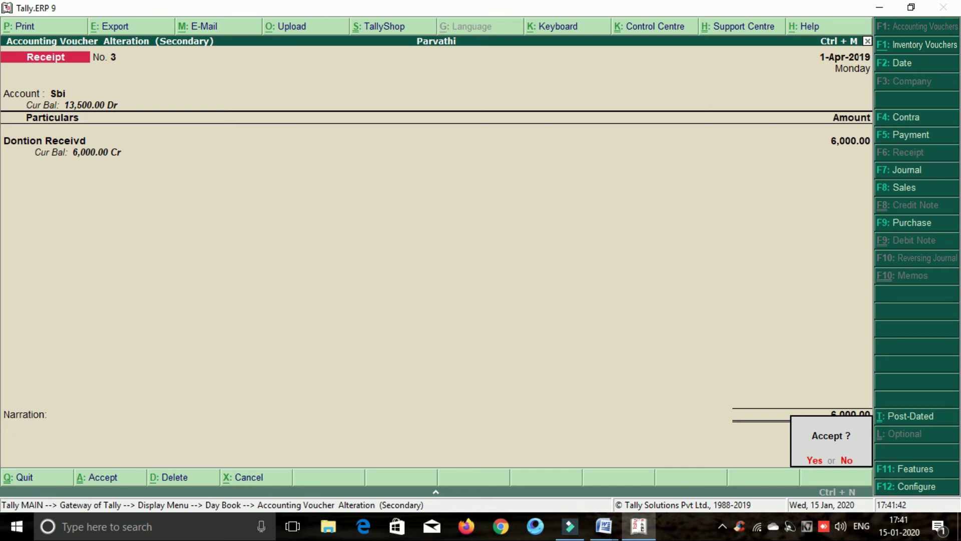
key("Return")
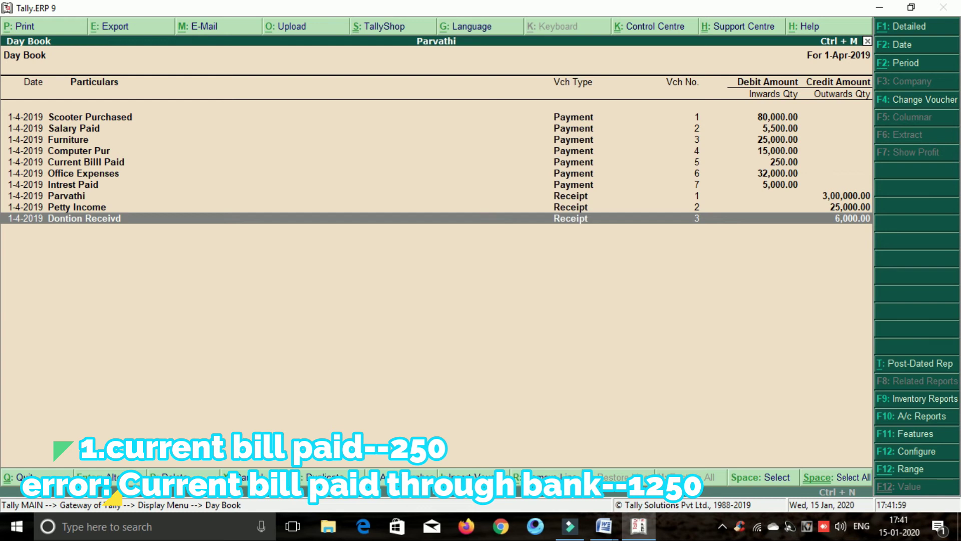
Open the Current Billl Paid payment voucher from the Day Book and change its account to Sbi
key("Up")
key("Up")
key("Up")
key("Up")
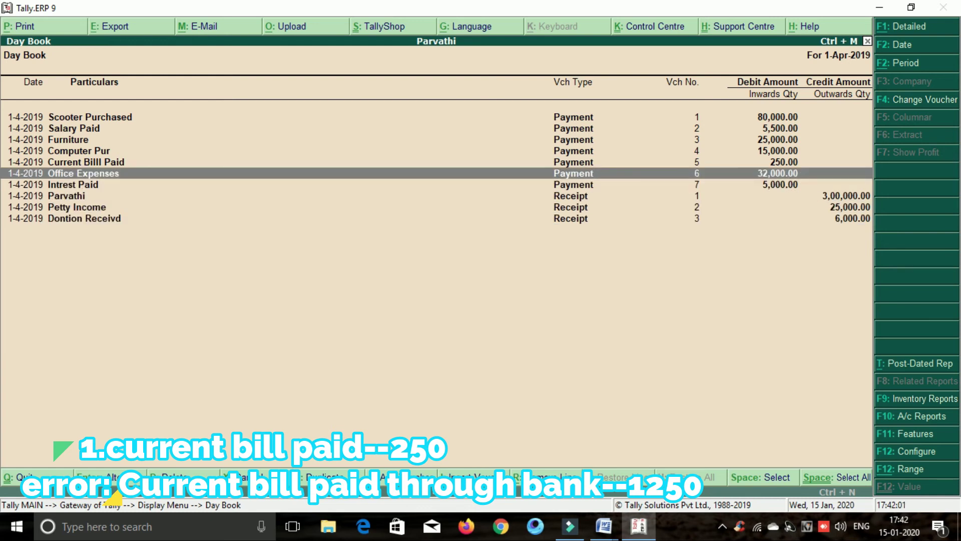
key("Up")
key("Return")
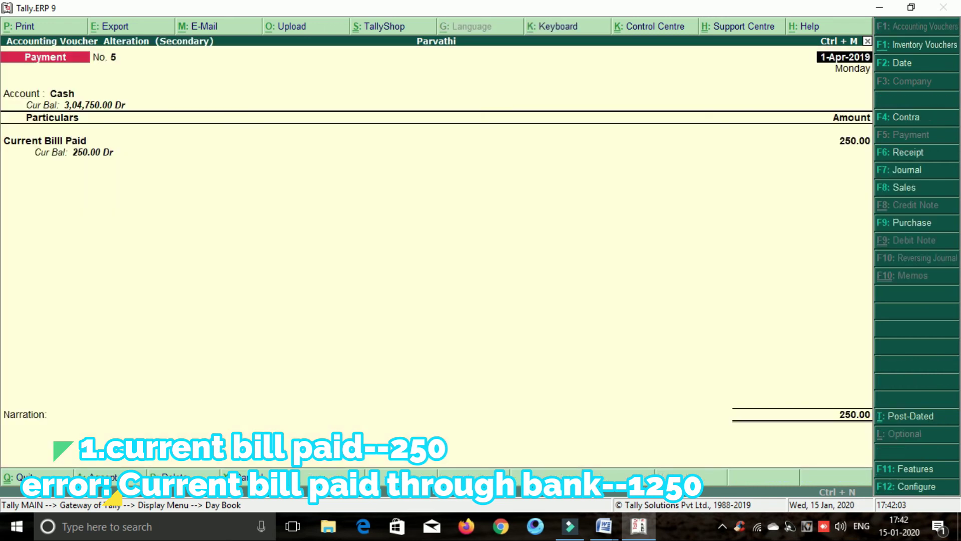
key("BackSpace")
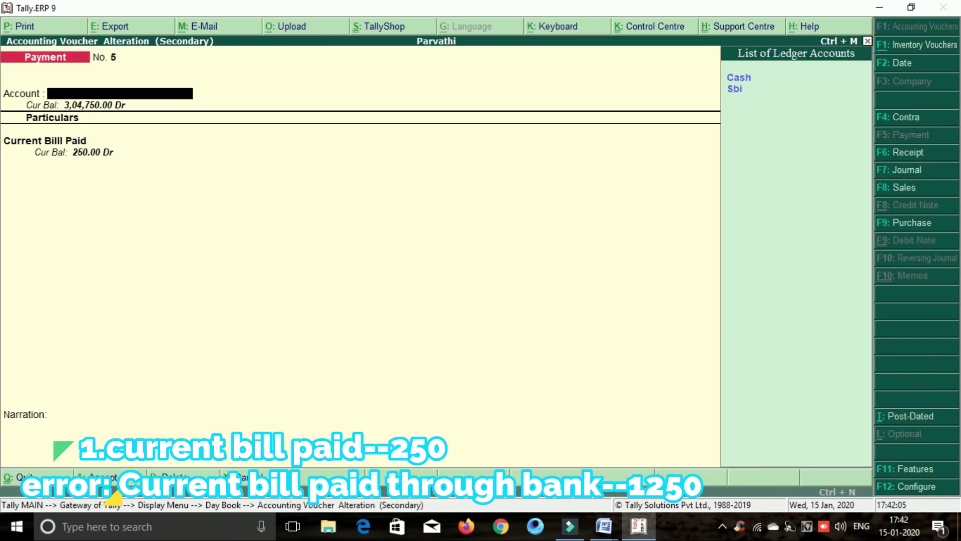
key("Down")
key("Return")
key("Return")
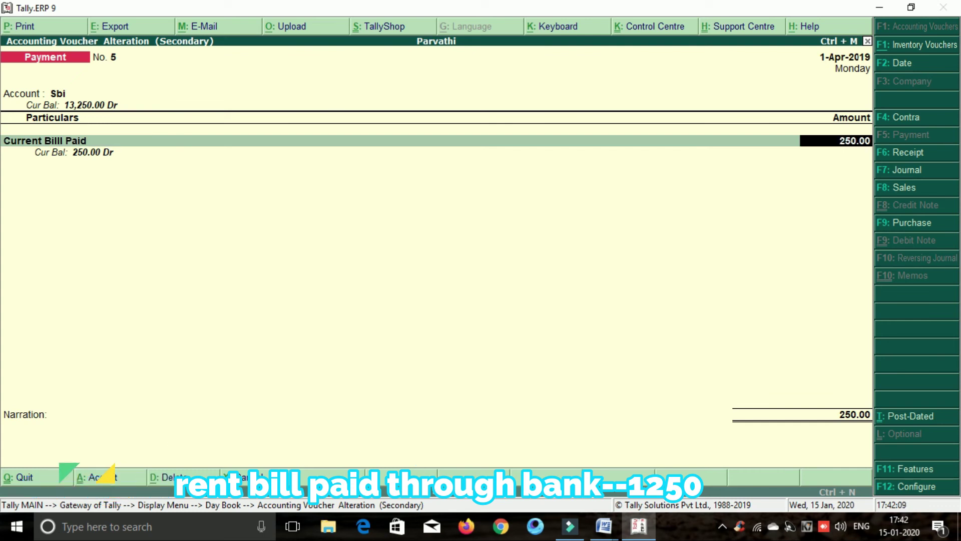
Set the Current Billl Paid voucher's amount to 1,250, keep the default bank allocation details, and save the voucher
type("1250")
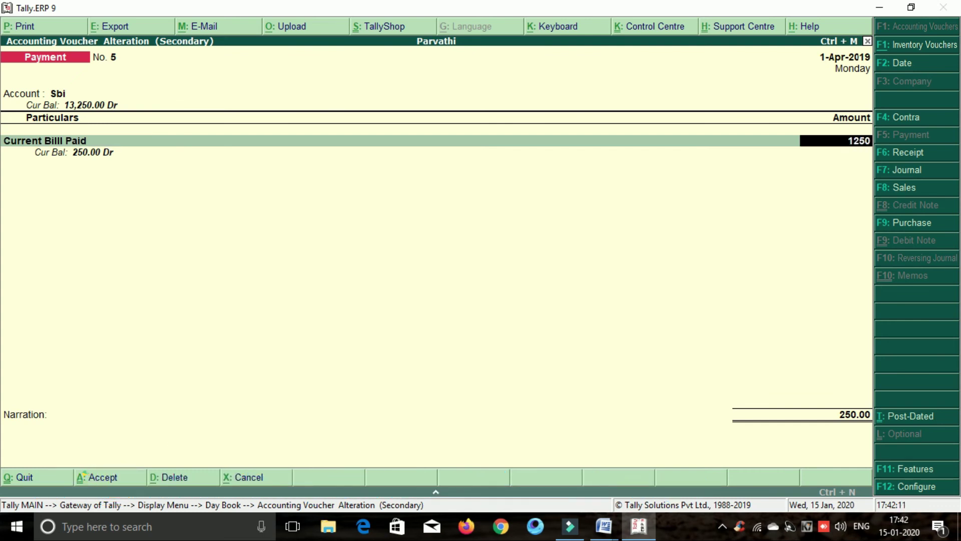
key("Return")
key("Return")
key("Return")
key("Return")
key("Return")
key("Return")
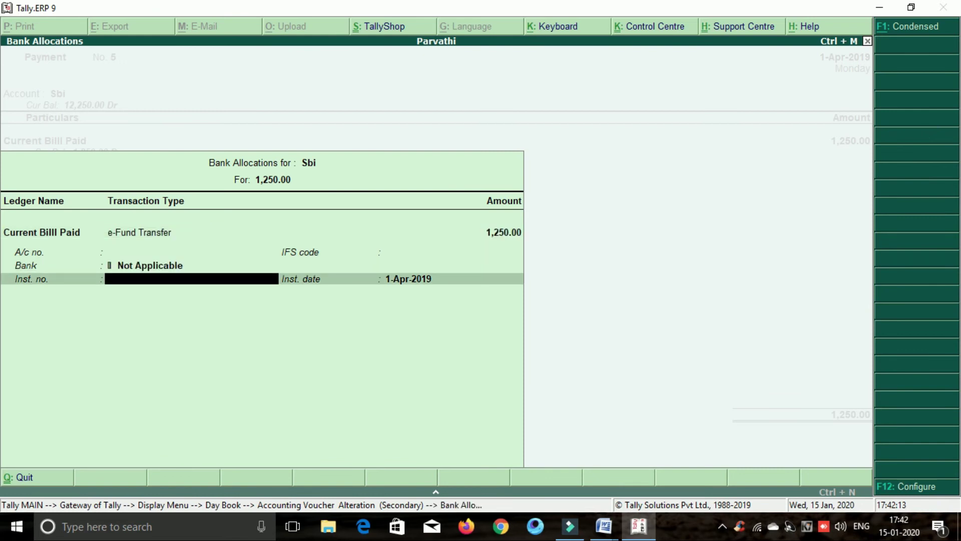
key("Return")
key("Return")
key("Return")
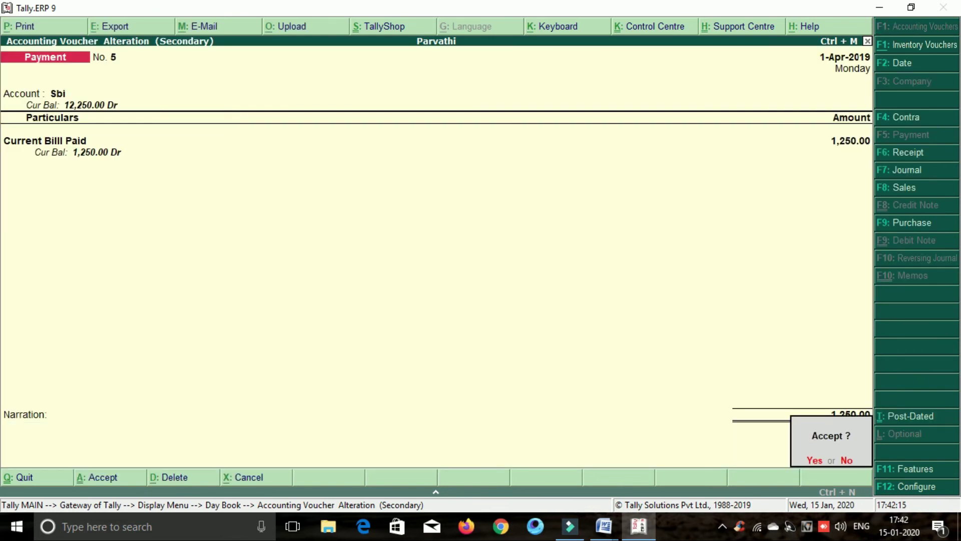
key("Return")
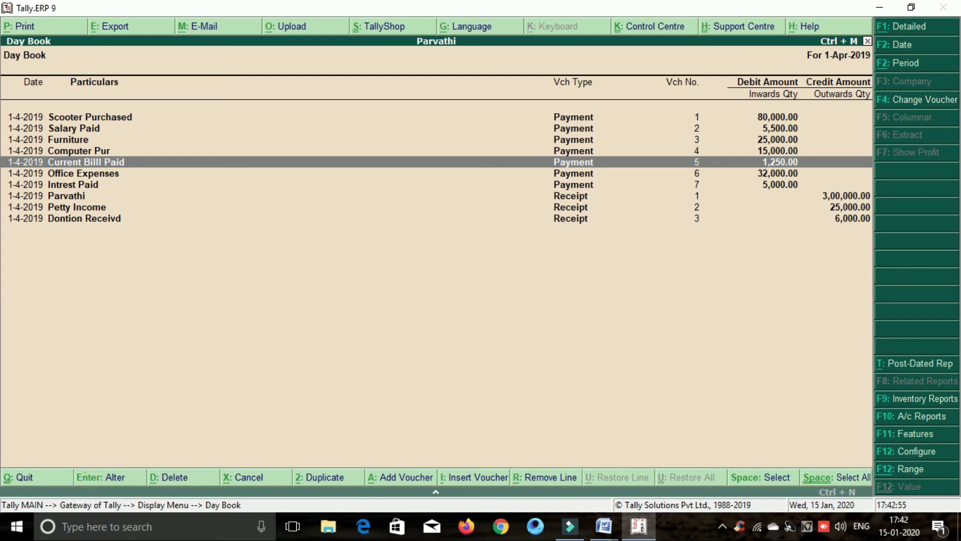
Leave the Day Book and open the alteration of multiple ledgers for All Items
key("Escape")
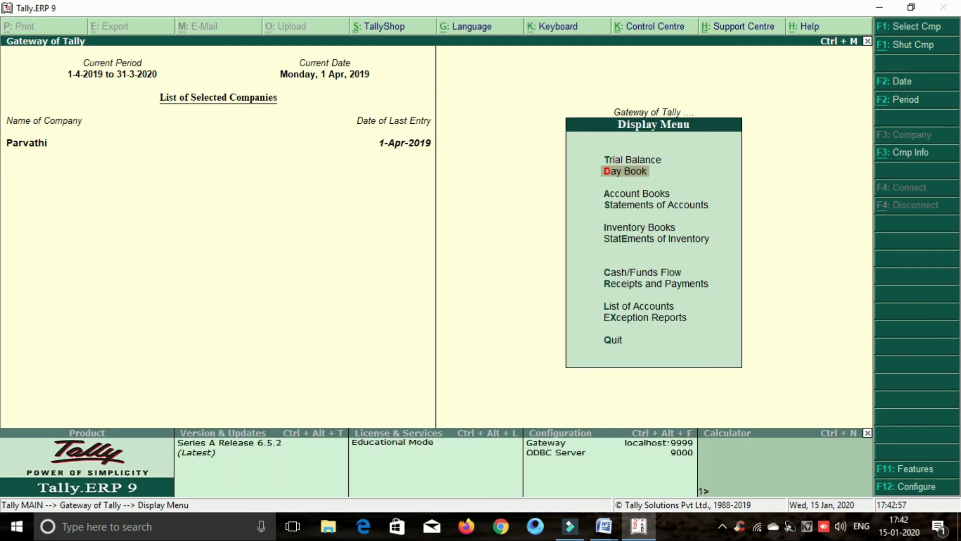
key("Escape")
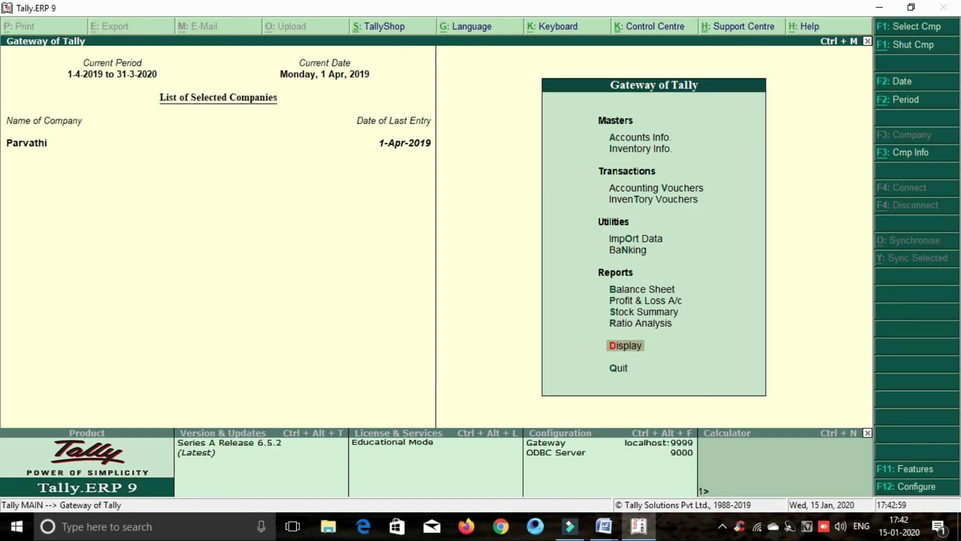
key("Up")
key("Up")
key("Up")
key("Up")
key("Up")
key("Up")
key("Up")
key("Up")
key("Up")
key("Up")
key("Return")
key("Down")
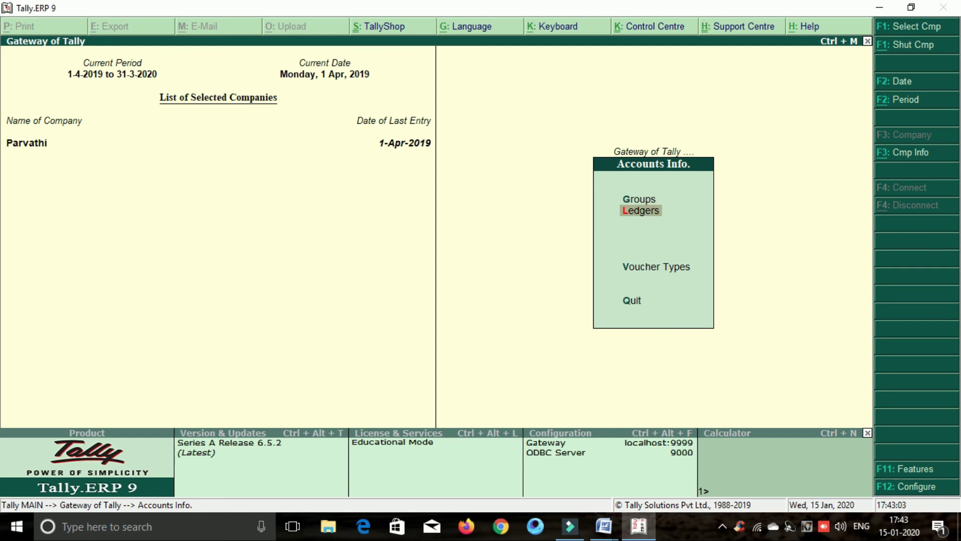
key("Return")
key("Down")
key("Down")
key("Down")
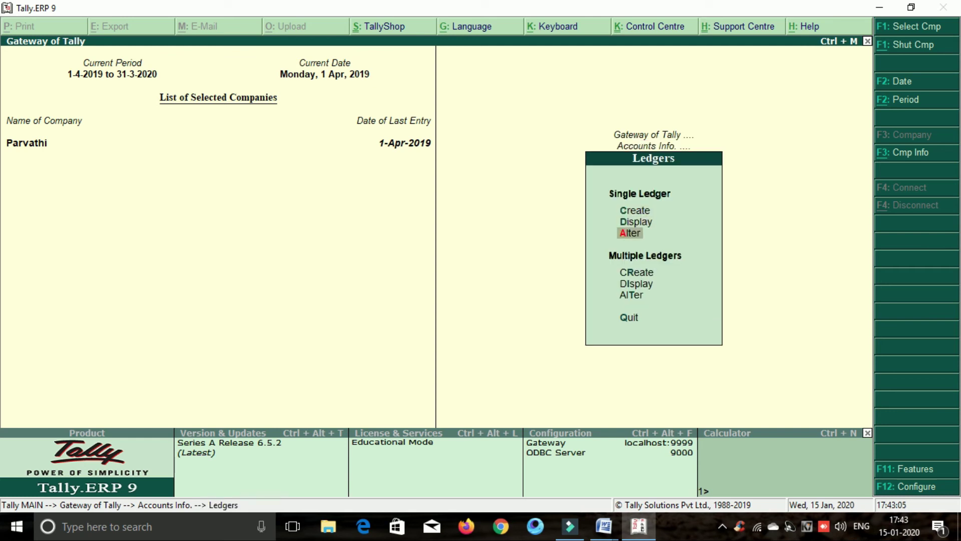
key("Down")
key("Down")
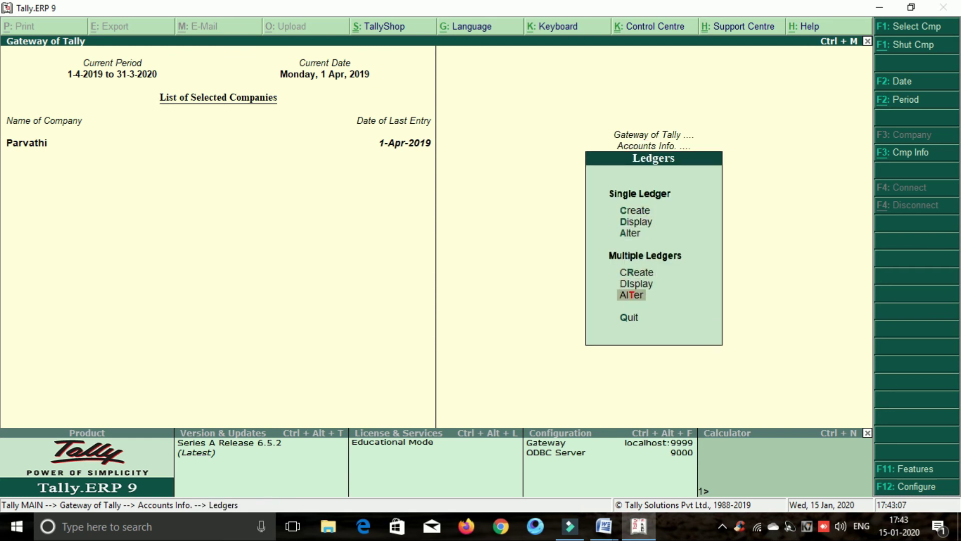
key("Return")
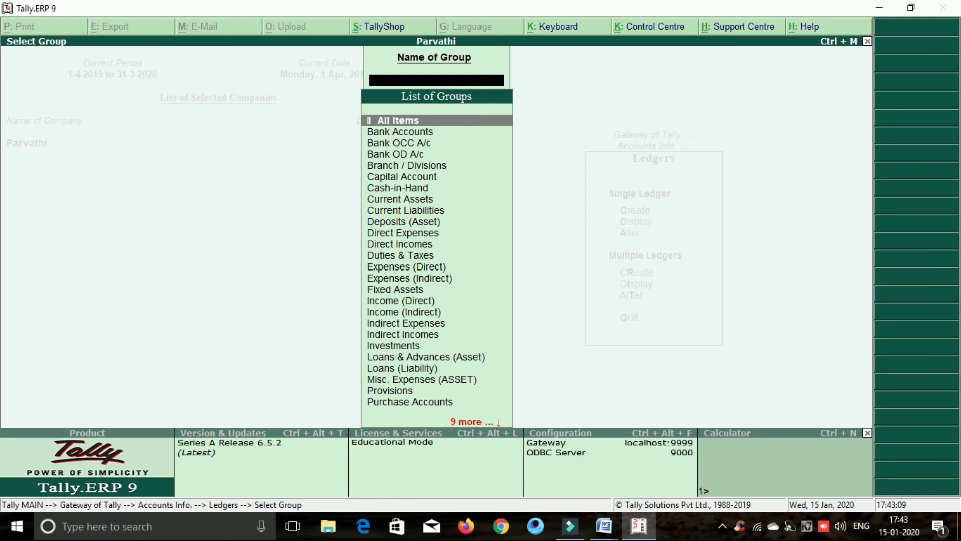
key("Return")
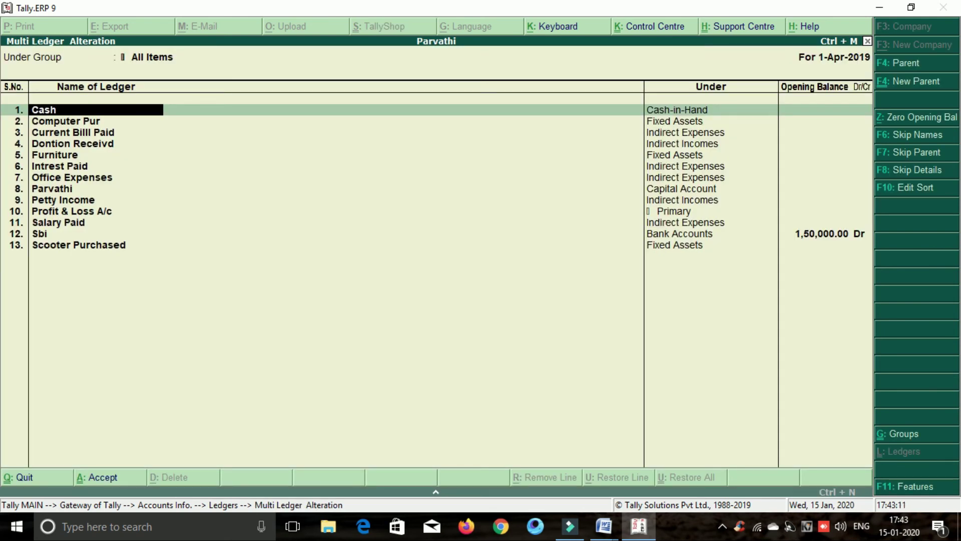
Rename the Computer Pur ledger as Mobile Pur
key("Return")
key("Return")
key("Return")
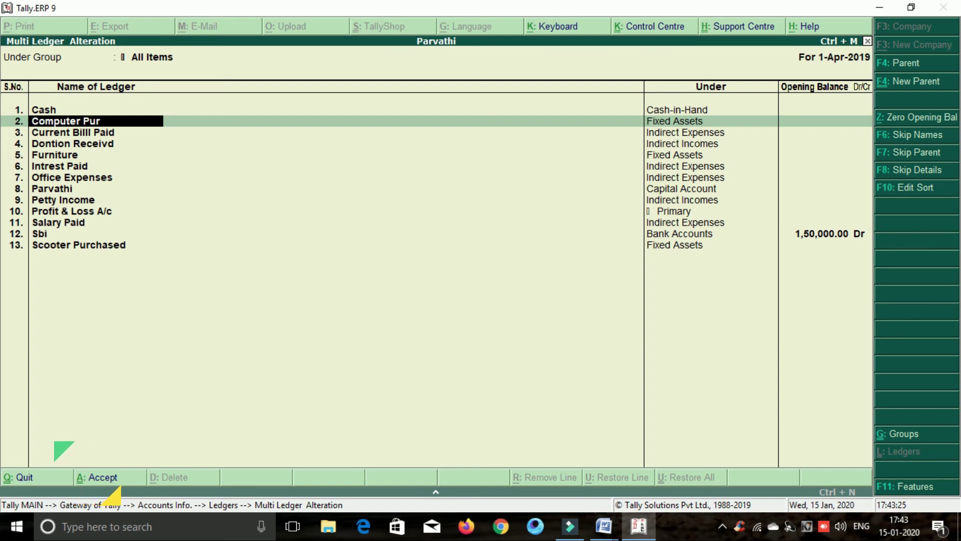
type("Mob")
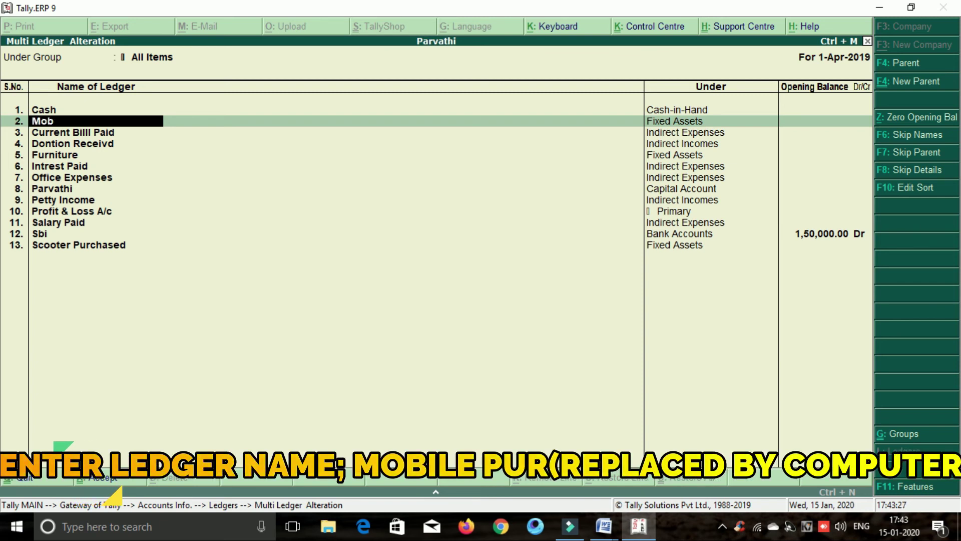
type("ile Pur")
key("Return")
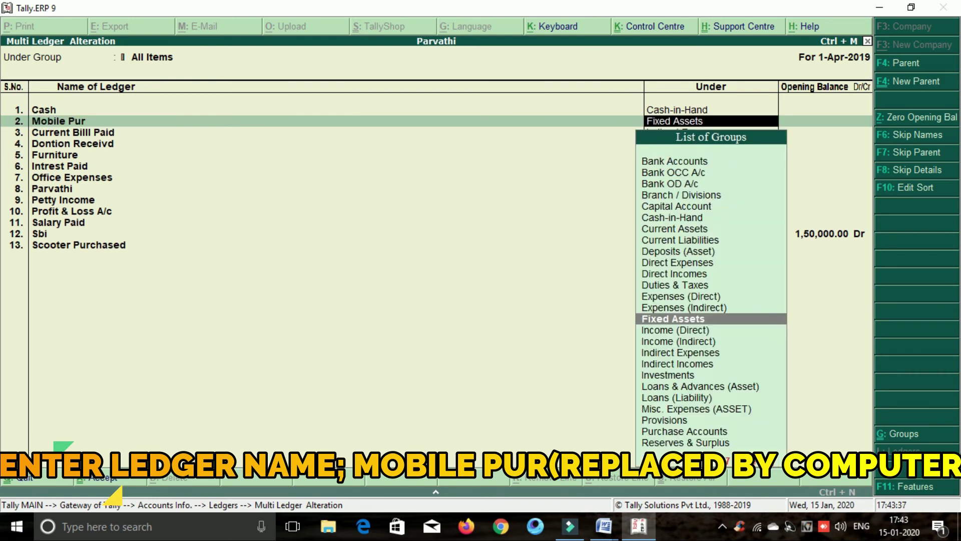
Keep Mobile Pur under Fixed Assets, leave the remaining ledgers as they are, and save the multiple ledger alteration
key("Return")
key("Return")
key("Return")
key("Return")
key("Return")
key("Return")
key("Return")
key("Return")
key("Return")
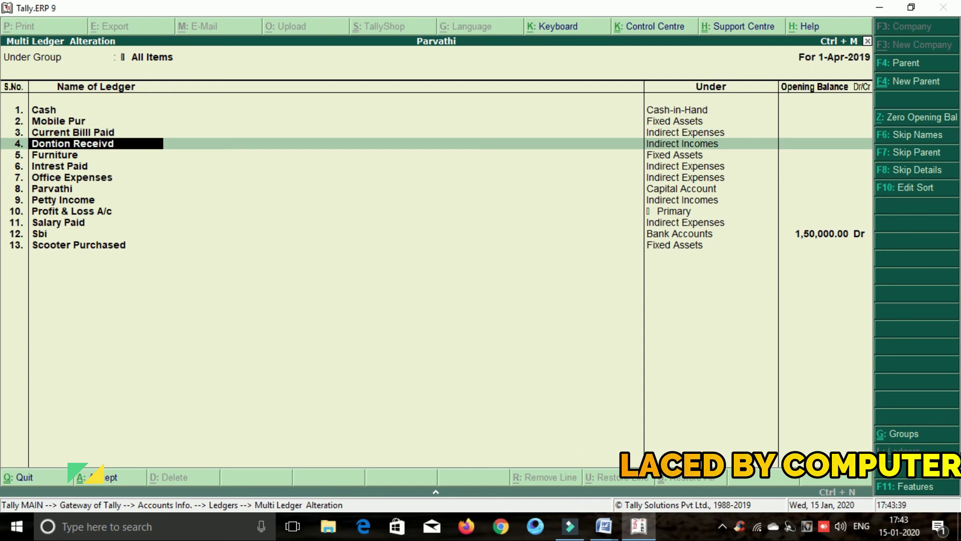
key("Return")
key("Return")
key("Return")
key("Return")
key("Return")
key("Return")
key("Return")
key("Return")
key("Return")
key("Return")
key("Return")
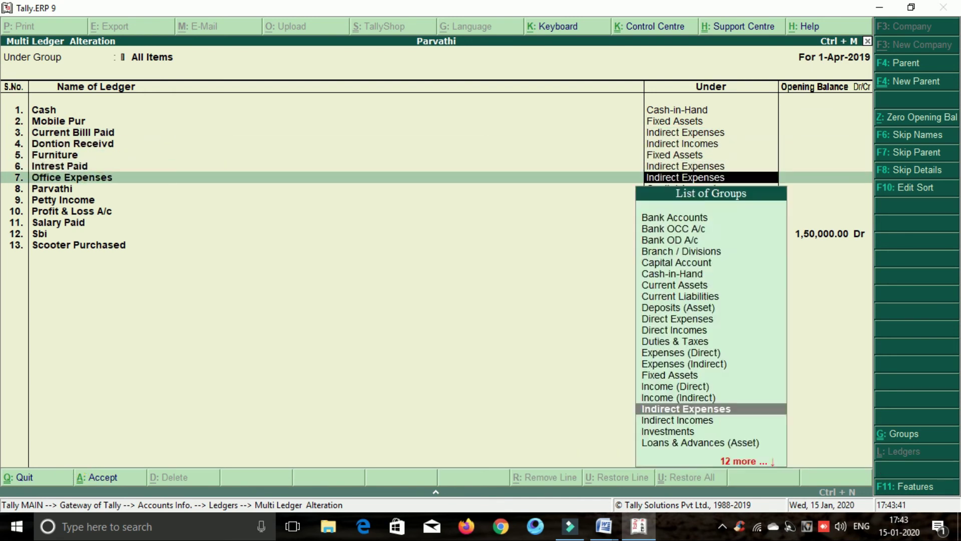
key("Return")
key("Return")
key("Return")
key("Return")
key("Return")
key("Return")
key("Return")
key("Return")
key("Return")
key("Return")
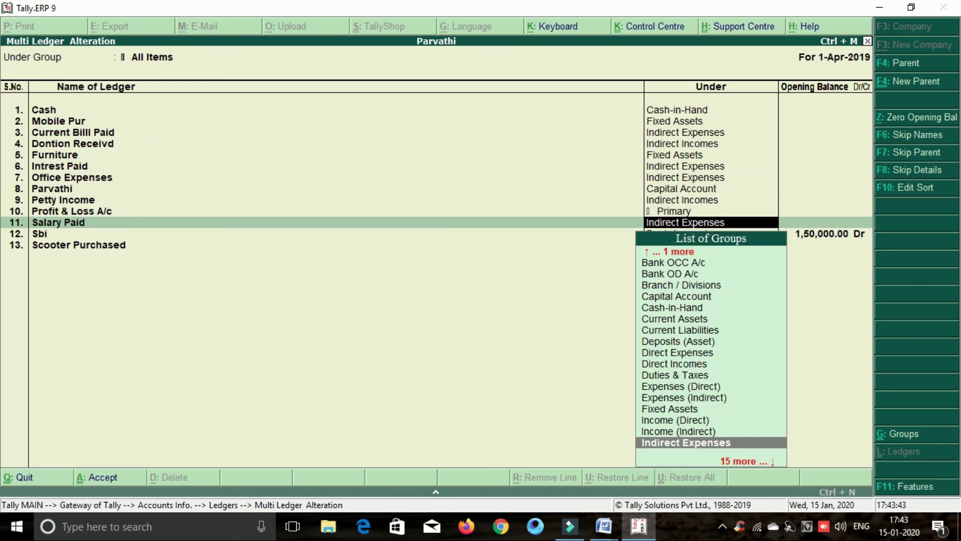
key("Return")
key("Return")
key("Return")
key("Return")
key("Return")
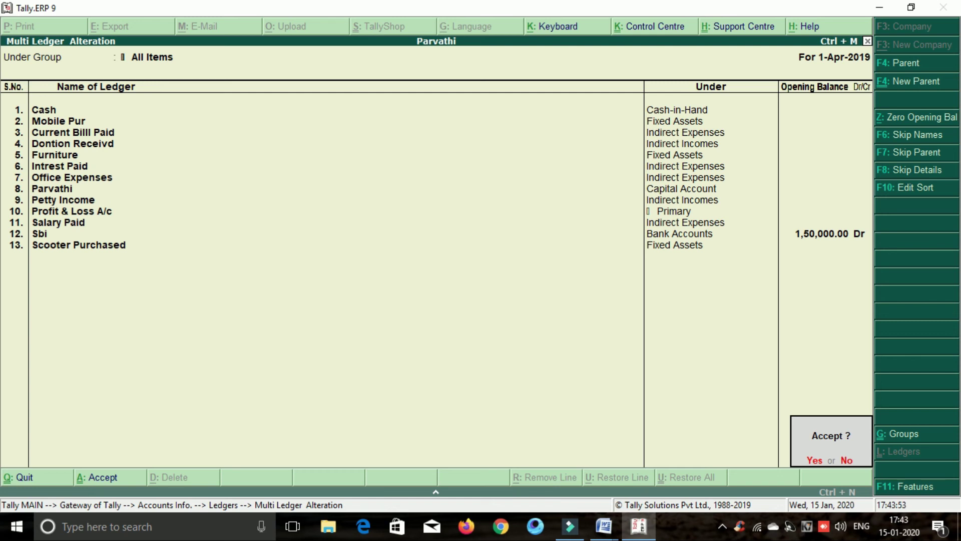
key("Return")
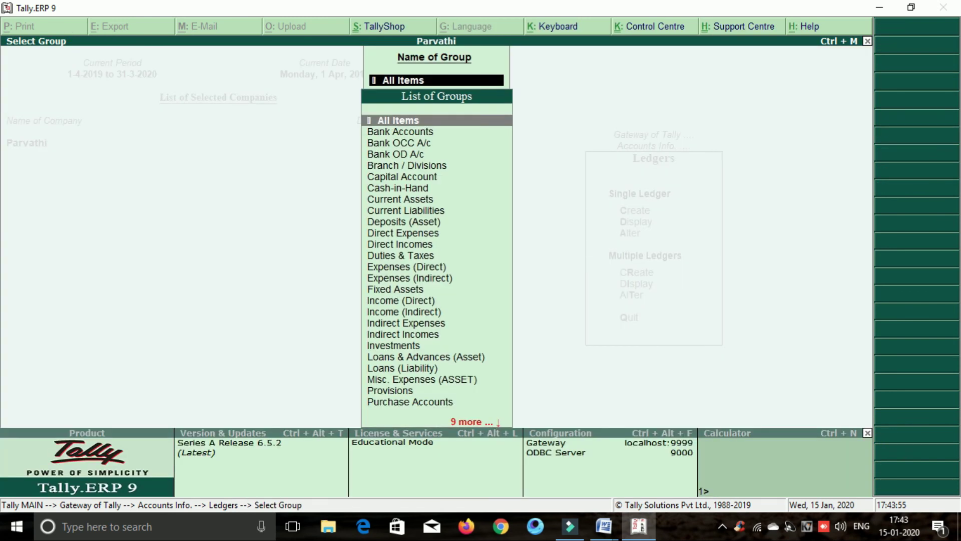
Leave the multiple ledger alteration and return to the Gateway of Tally
key("BackSpace")
key("Escape")
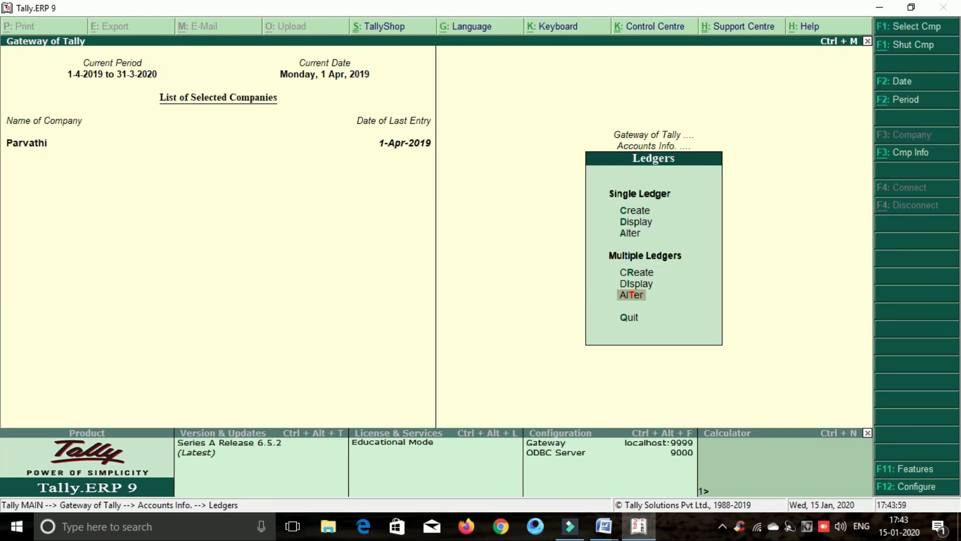
key("Escape")
key("Escape")
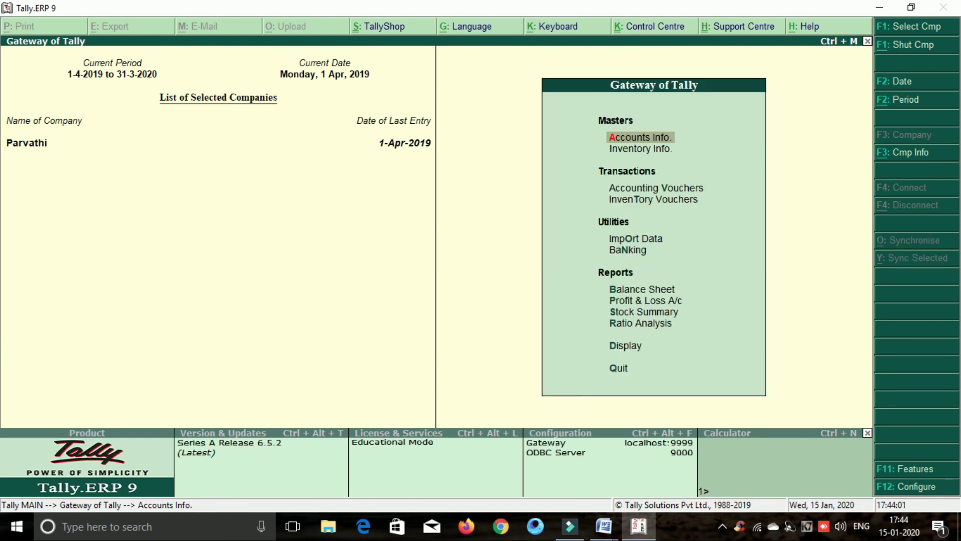
key("Down")
key("Down")
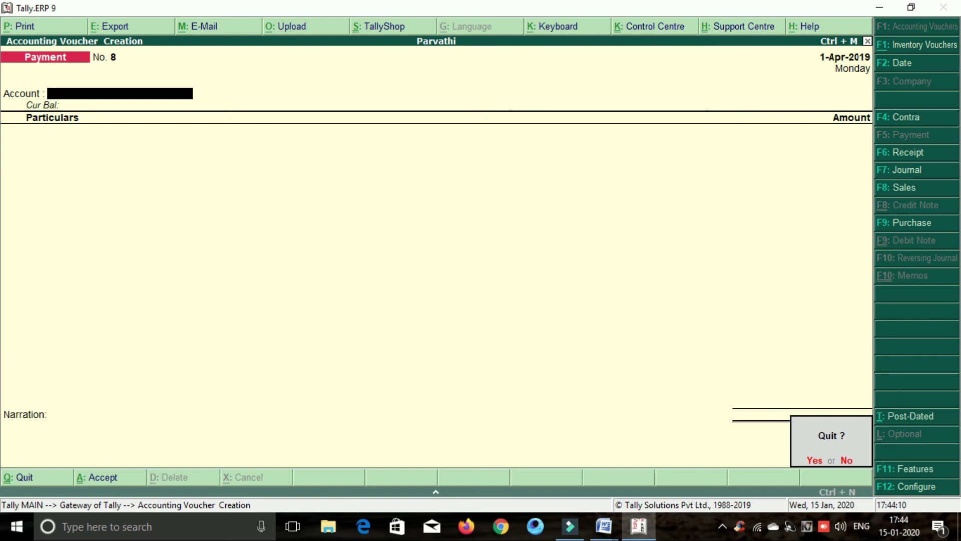
key("Return")
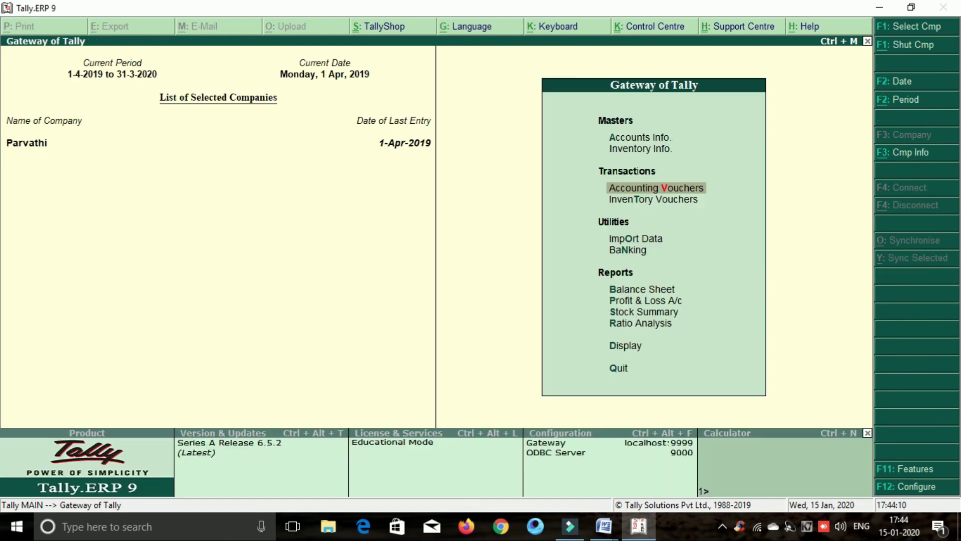
Open the Day Book from the Gateway of Tally's display reports
key("Down")
key("Down")
key("Down")
key("Down")
key("Down")
key("Down")
key("Down")
key("Down")
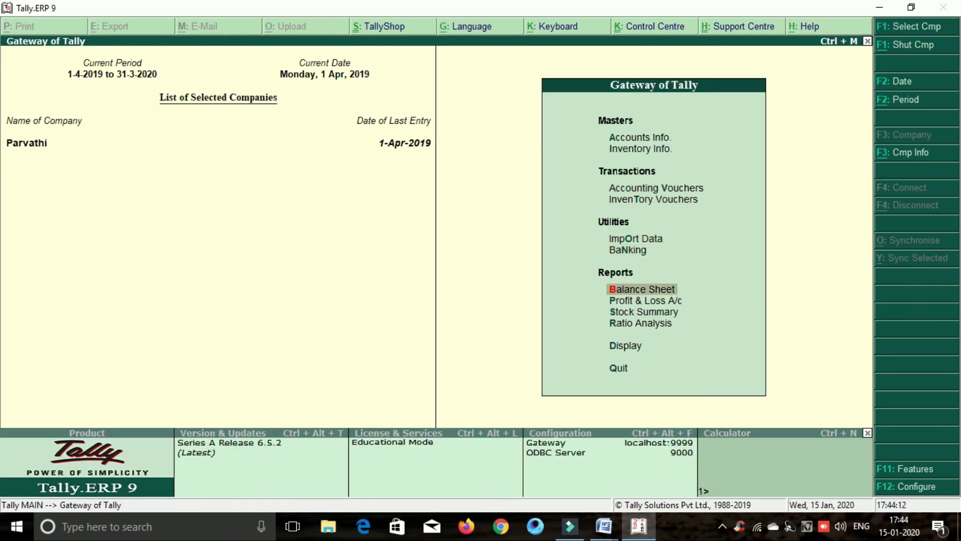
key("Return")
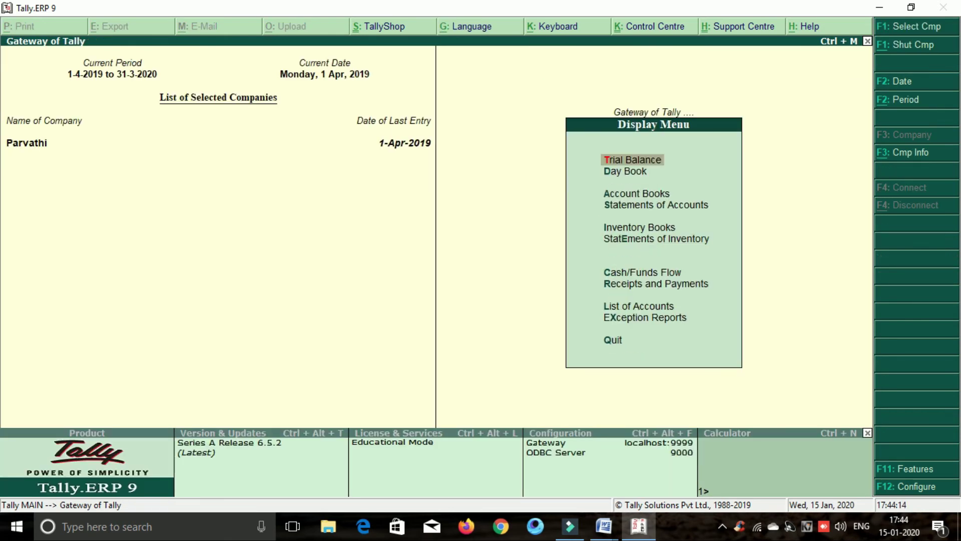
key("Down")
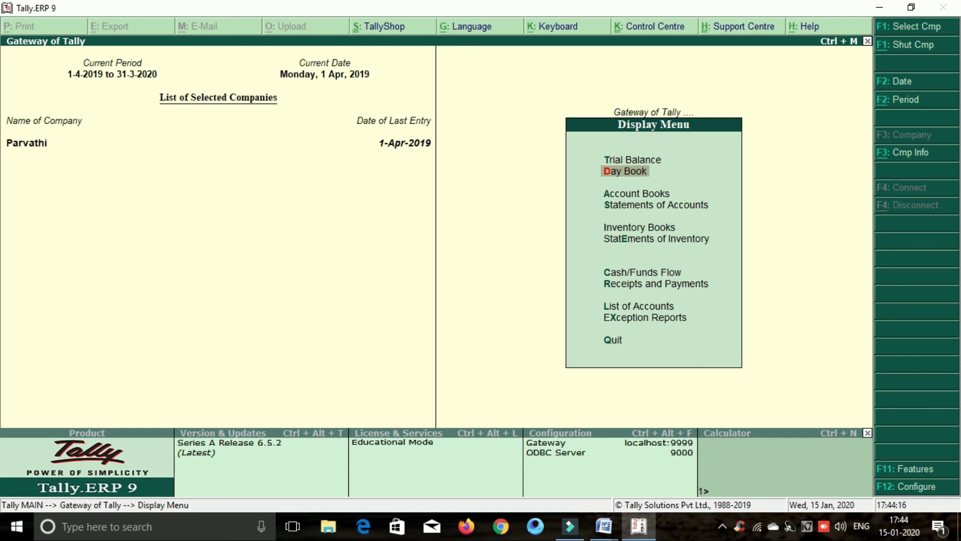
key("Return")
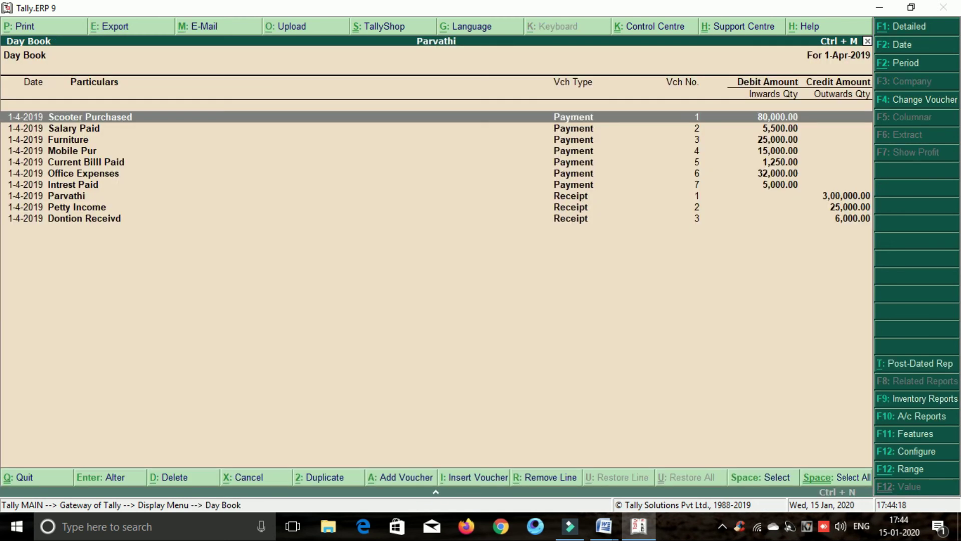
Set the Mobile Pur payment voucher's amount to 12,000 and save the voucher
key("Down")
key("Down")
key("Down")
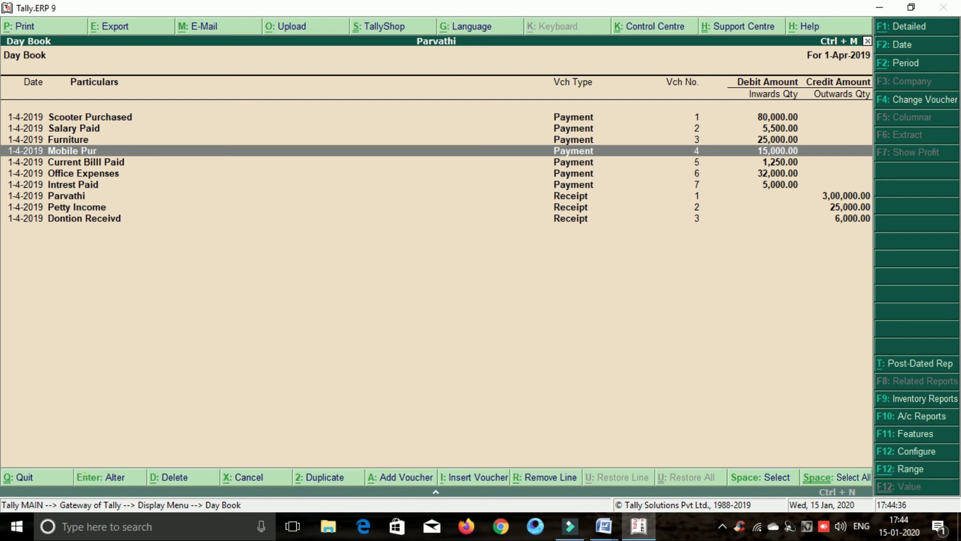
key("Return")
key("Return")
key("Return")
key("Return")
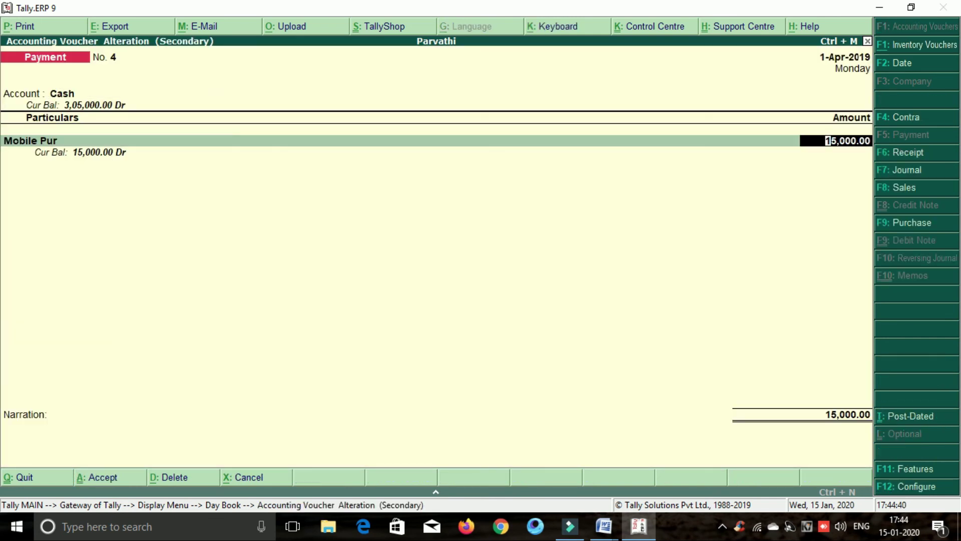
type("12000")
key("Return")
key("Return")
key("Return")
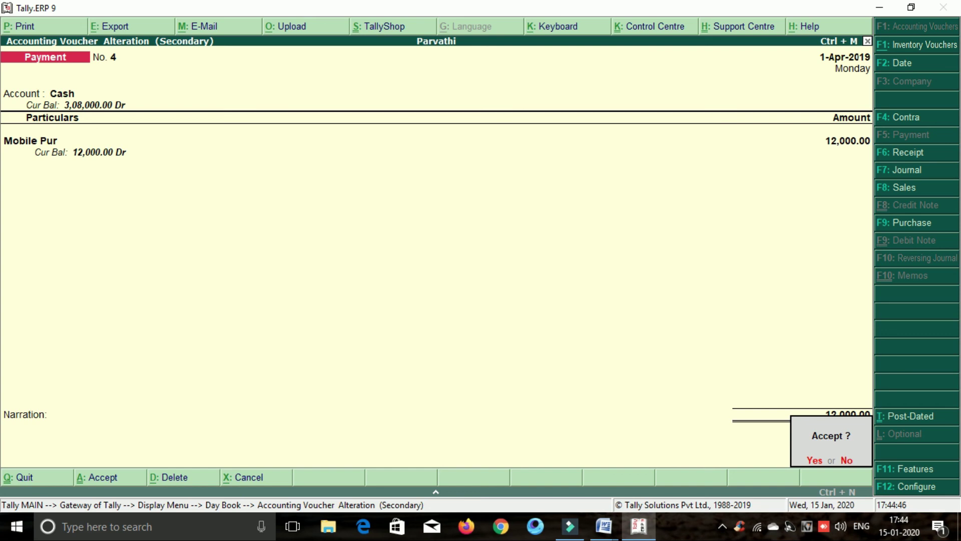
key("y")
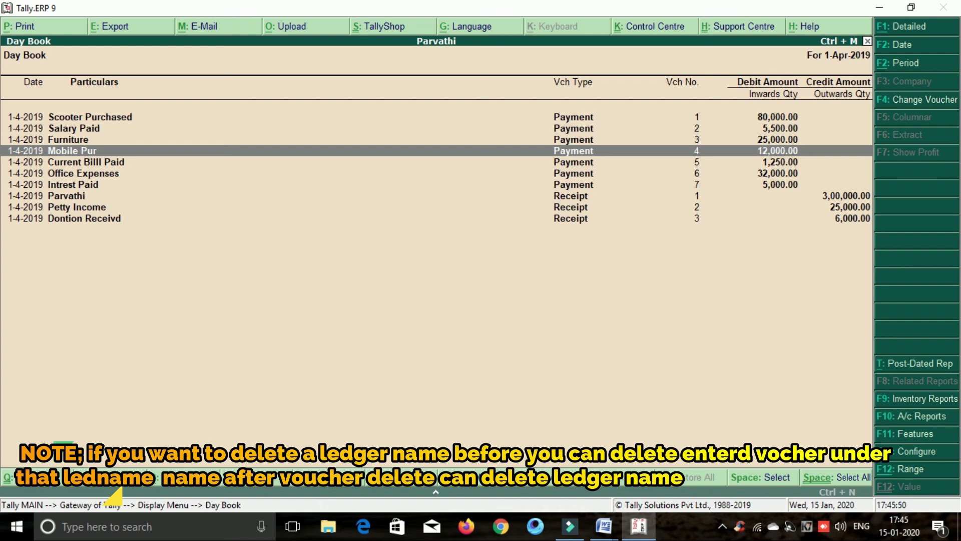
Delete the Intrest Paid payment voucher from the Day Book
key("Down")
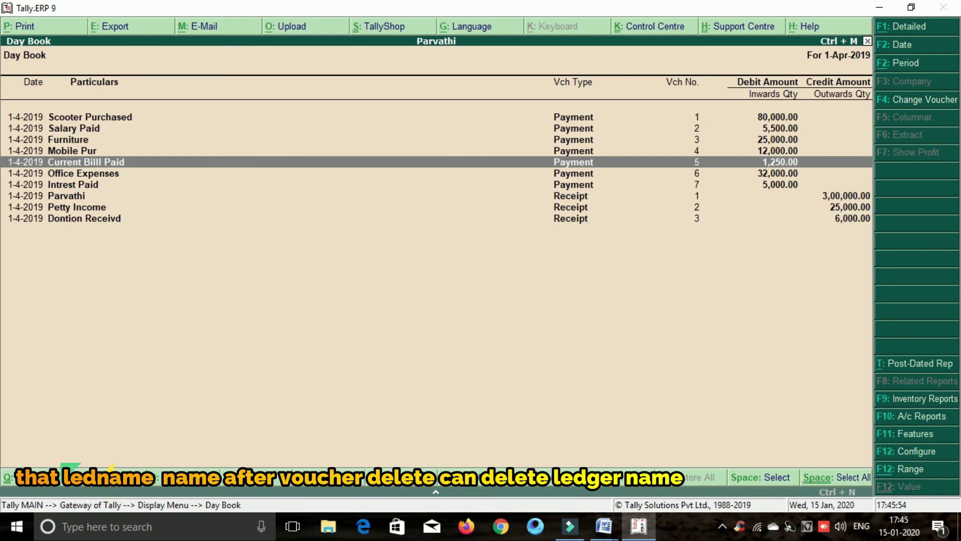
key("Down")
key("Down")
key("Up")
key("Up")
key("Up")
key("Up")
key("Down")
key("Down")
key("Down")
key("Down")
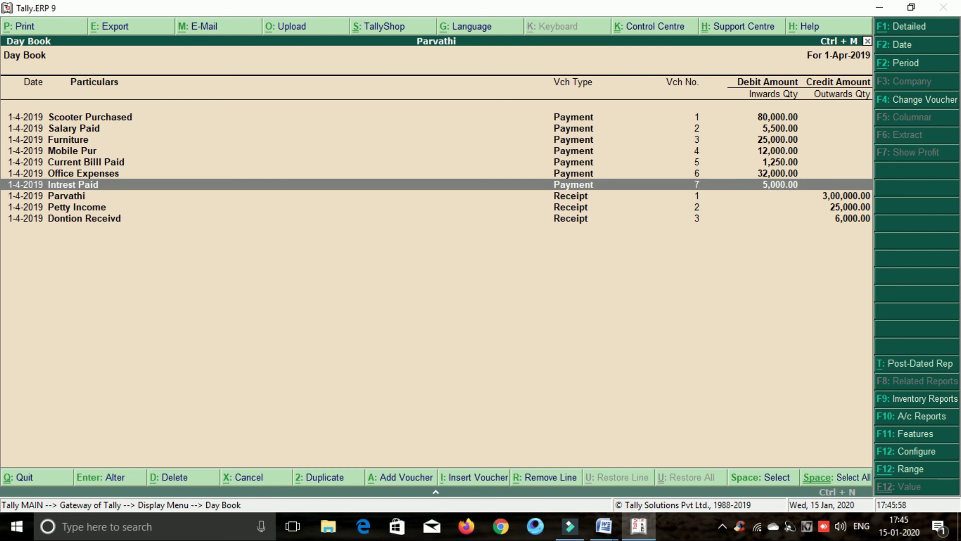
key("Return")
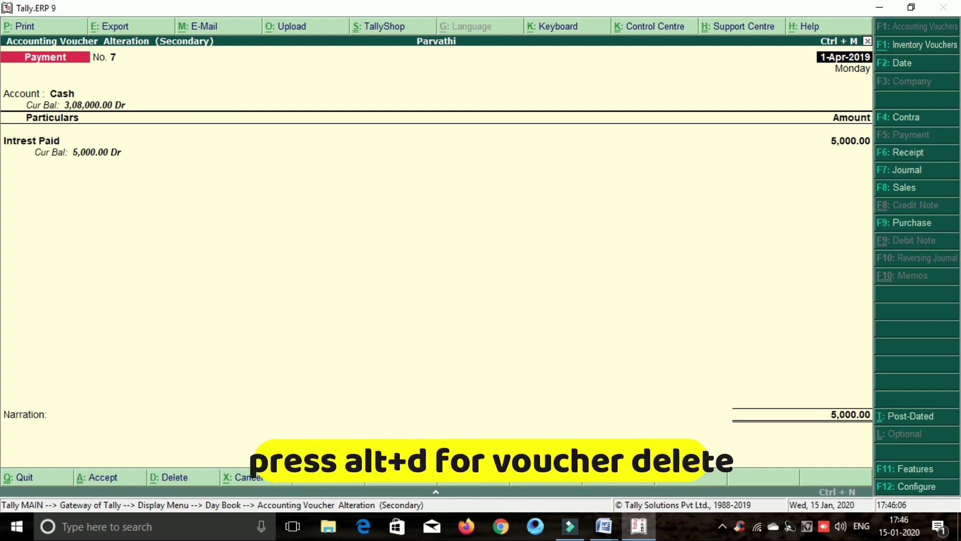
key("alt+d")
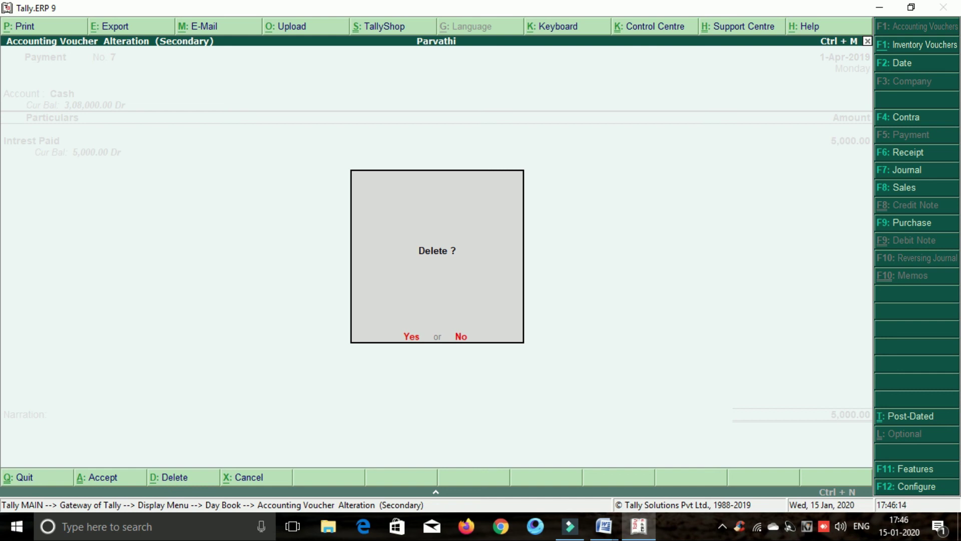
key("y")
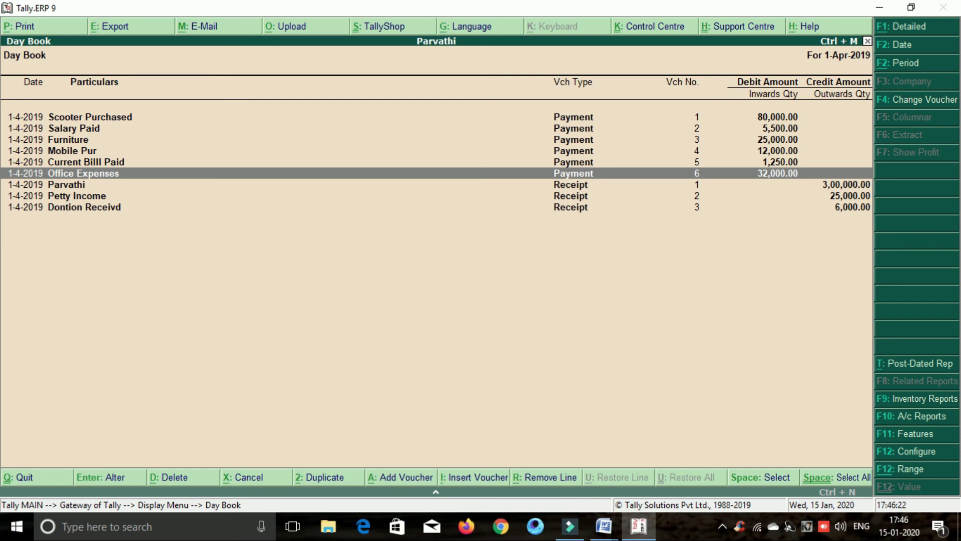
Leave the Day Book and open the alteration of a single ledger under Accounts Info
key("Escape")
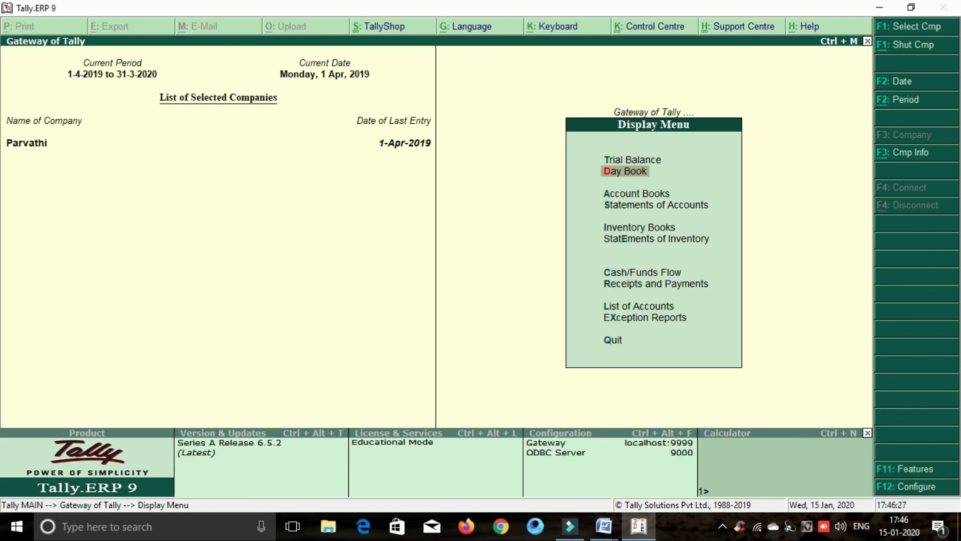
key("Escape")
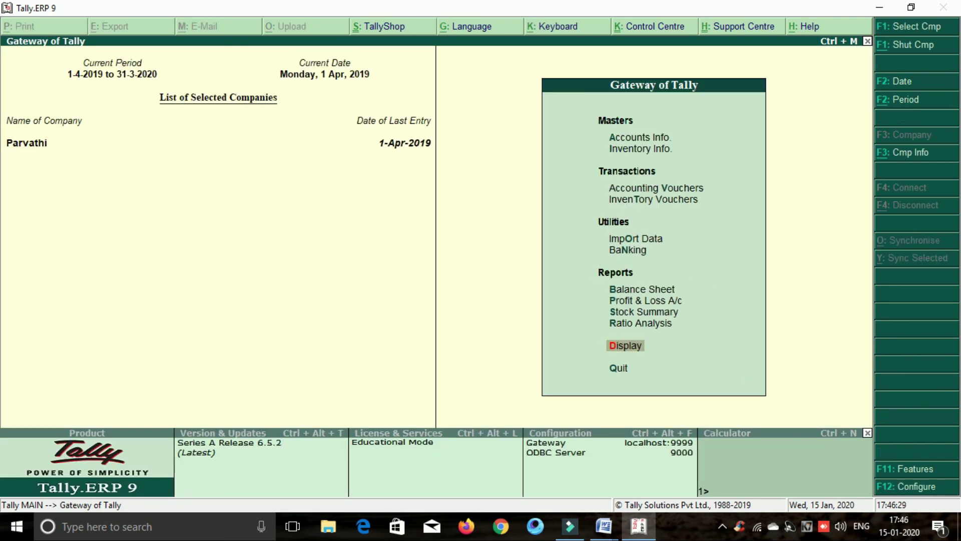
key("Up")
key("Up")
key("Up")
key("Up")
key("Up")
key("Up")
key("Up")
key("Up")
key("Up")
key("Up")
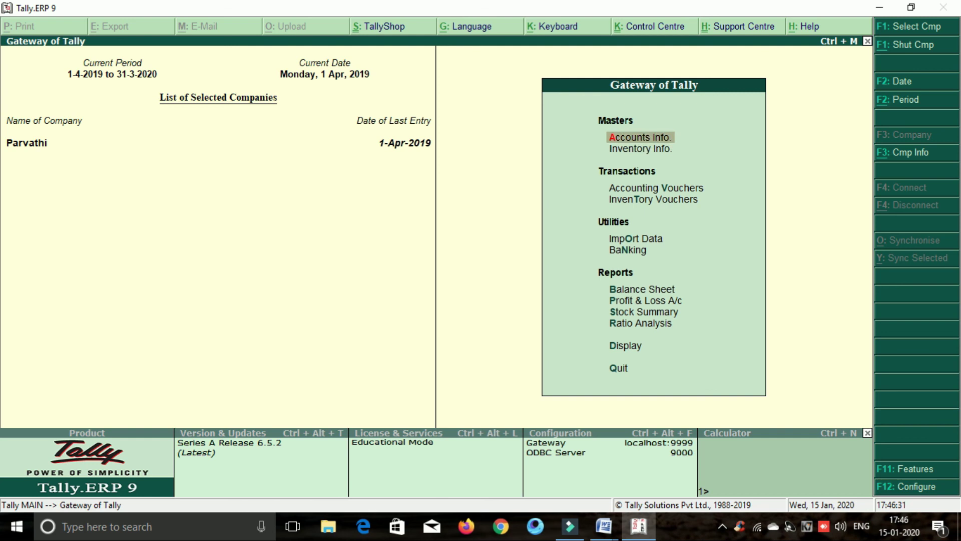
key("Return")
key("Down")
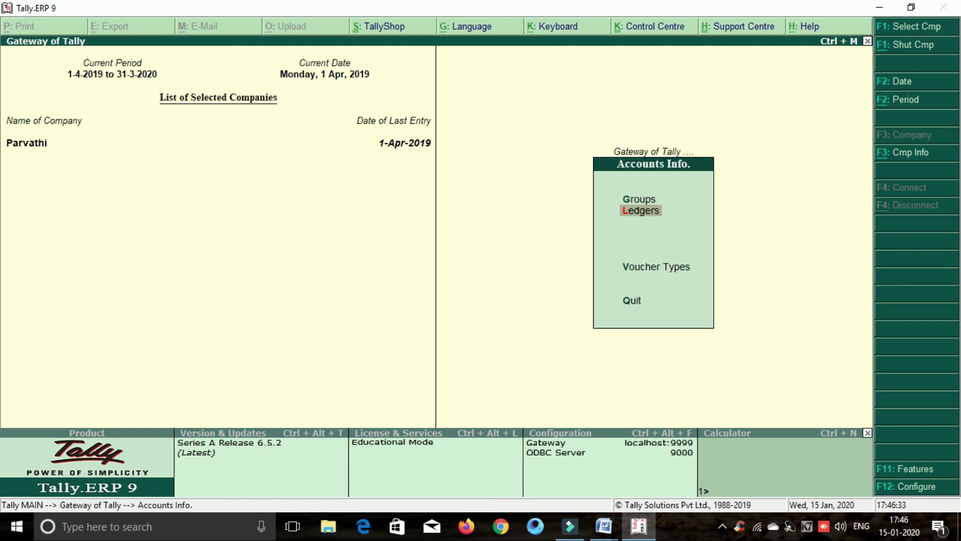
key("Return")
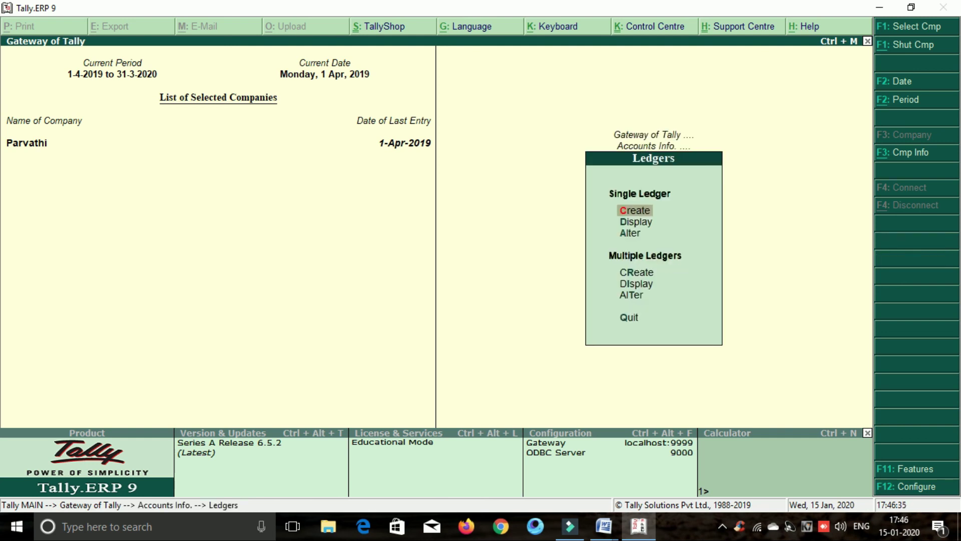
key("Down")
key("Down")
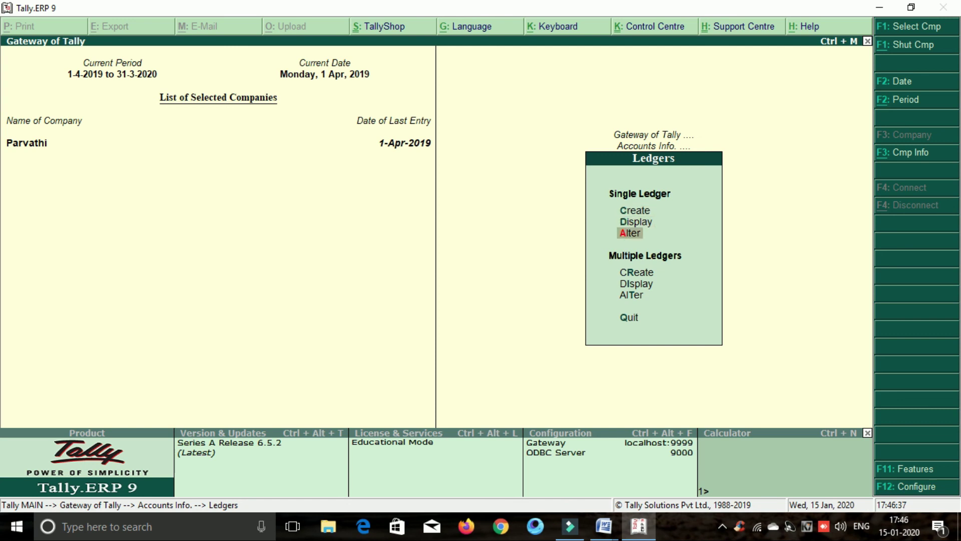
key("Return")
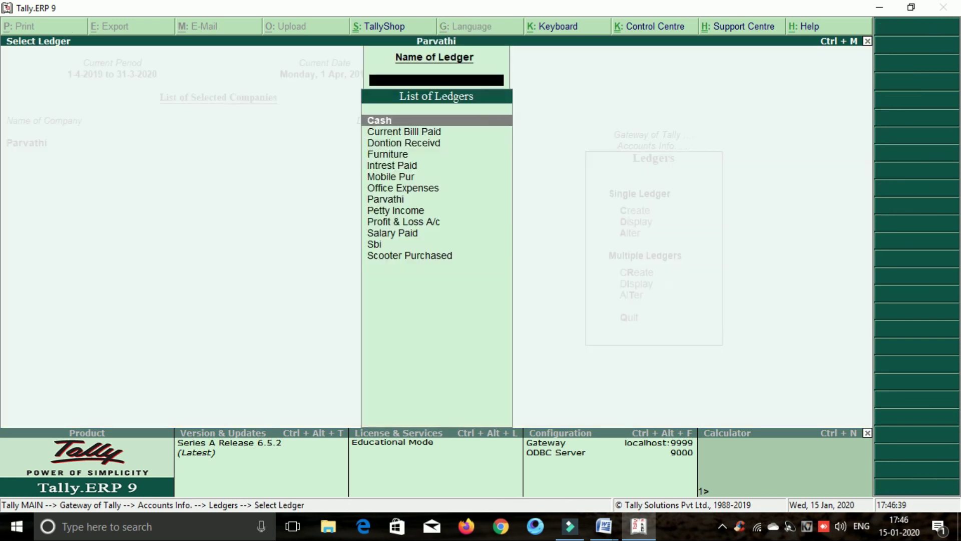
Open the Intrest Paid ledger for alteration and delete it
key("Down")
key("Down")
key("Down")
key("Down")
key("Down")
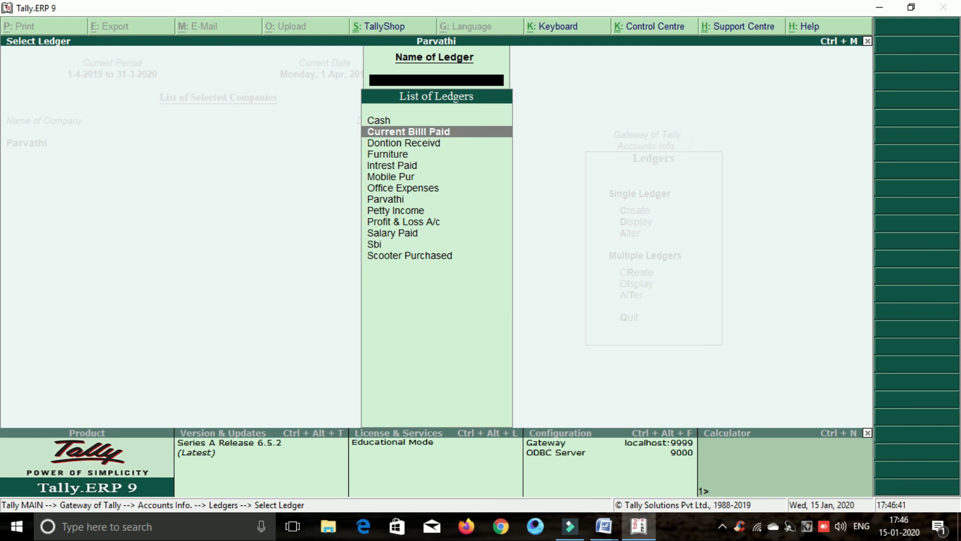
key("Up")
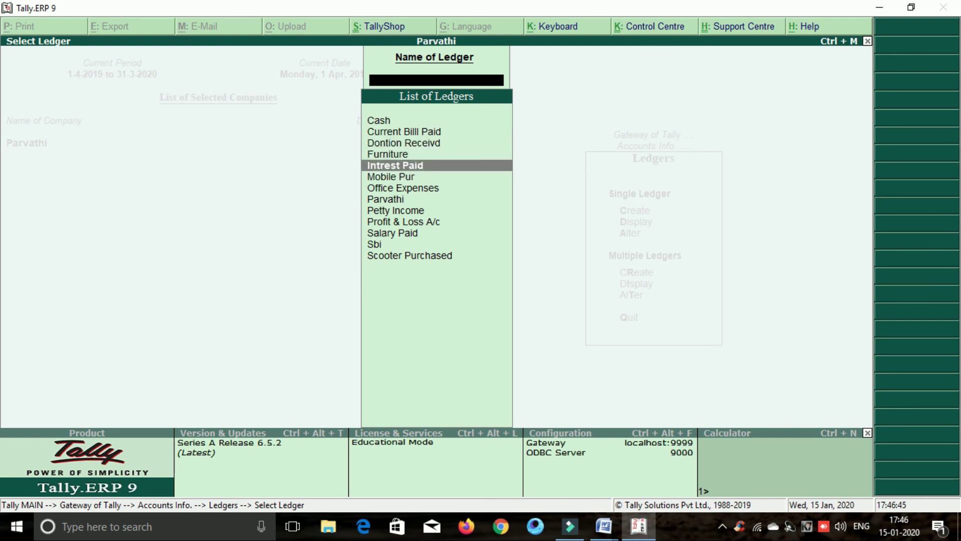
key("Return")
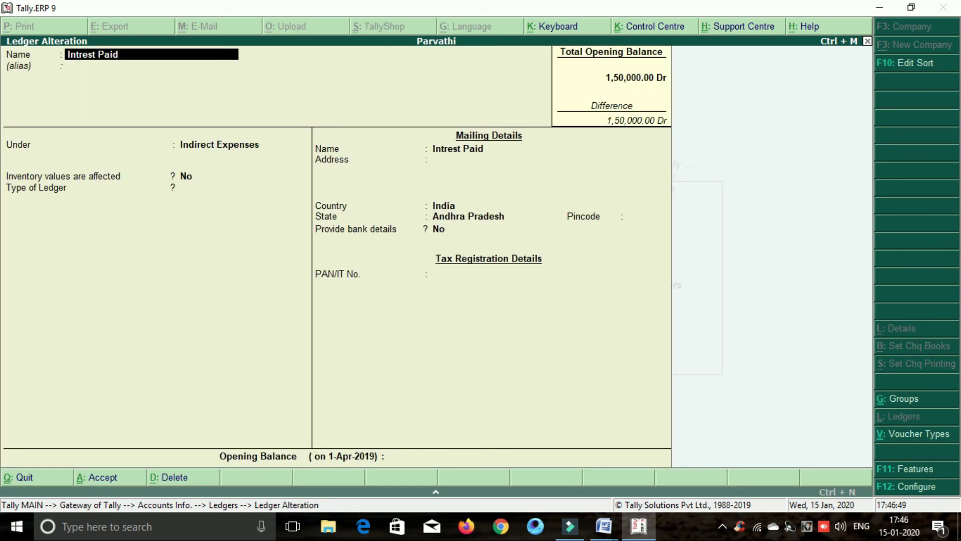
key("alt+d")
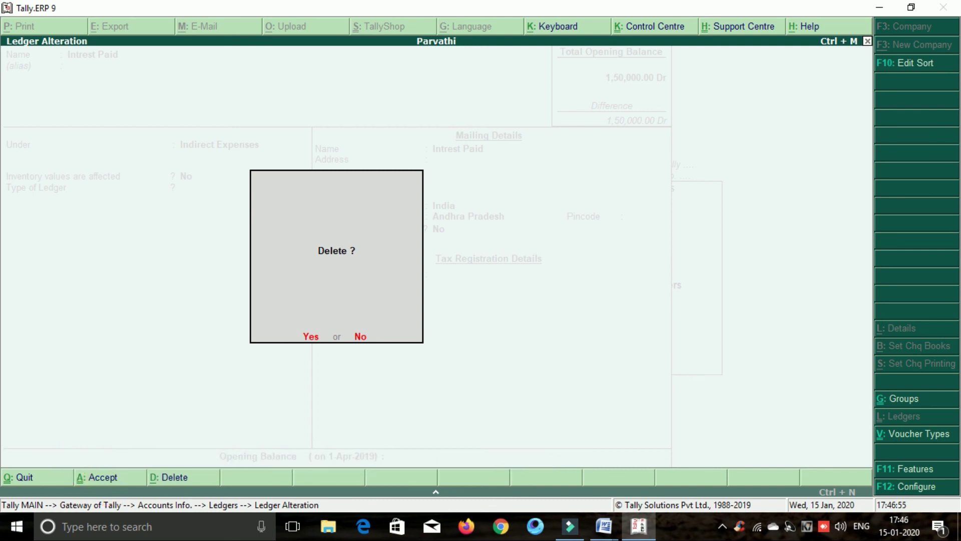
key("y")
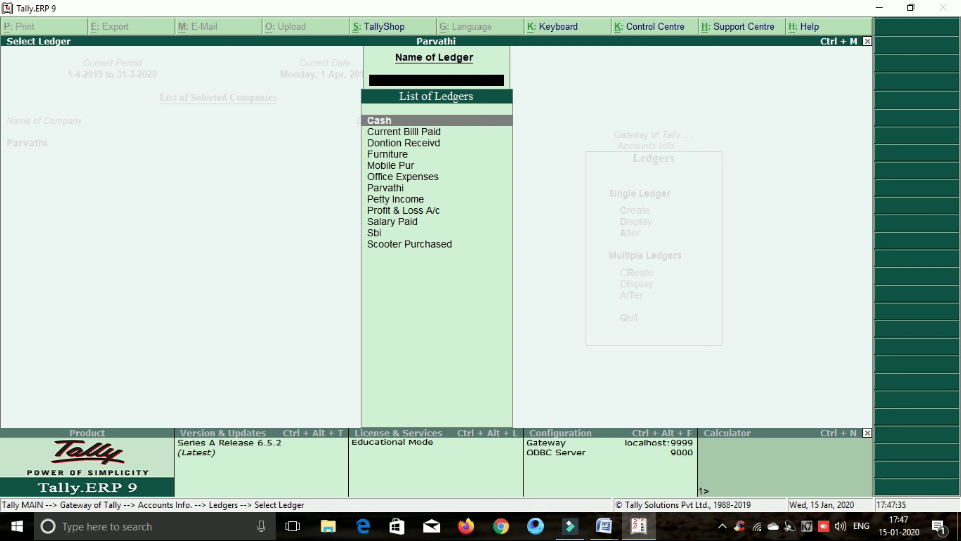
Open the Balance Sheet from the Gateway of Tally and review its Fixed Assets, Current Assets and Profit & Loss A/c entries
key("Escape")
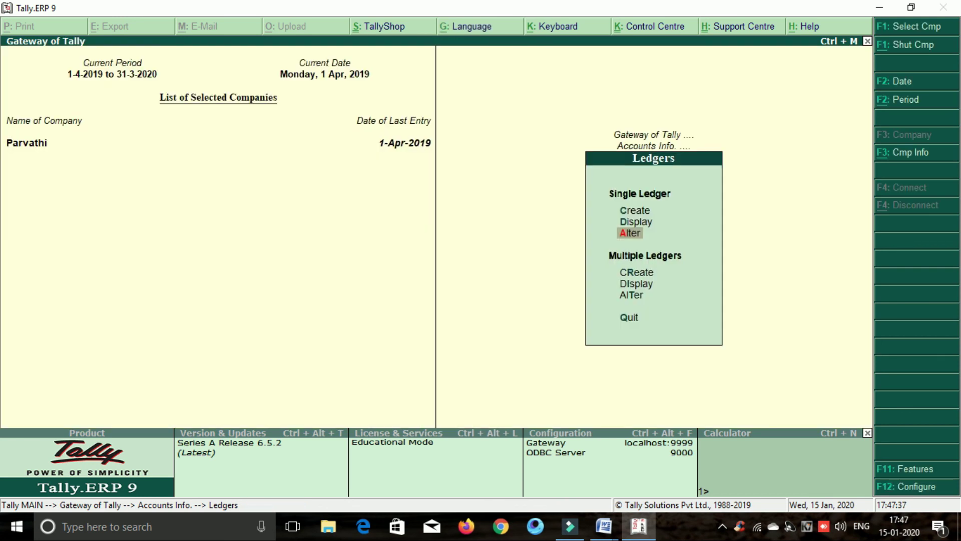
key("Escape")
key("Escape")
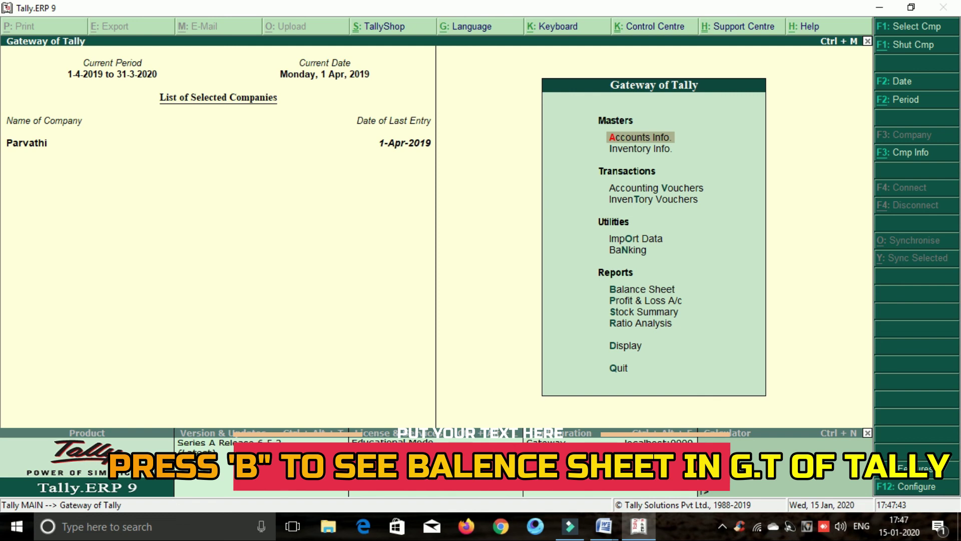
key("b")
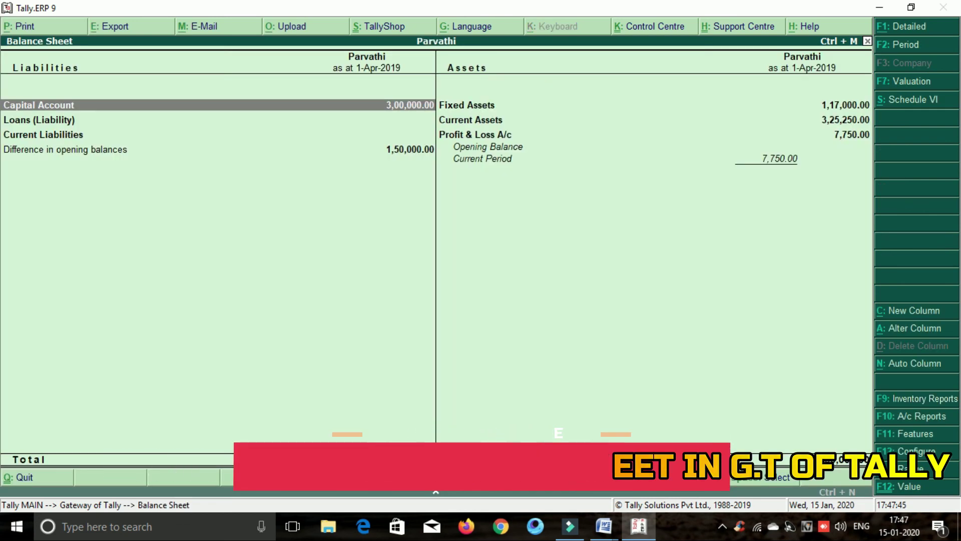
left_click(471, 104)
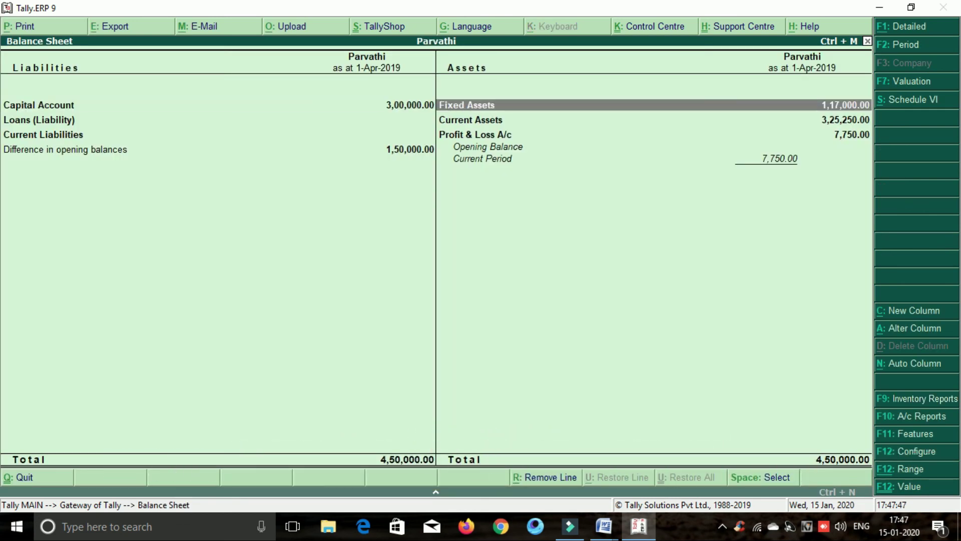
left_click(471, 119)
left_click(475, 135)
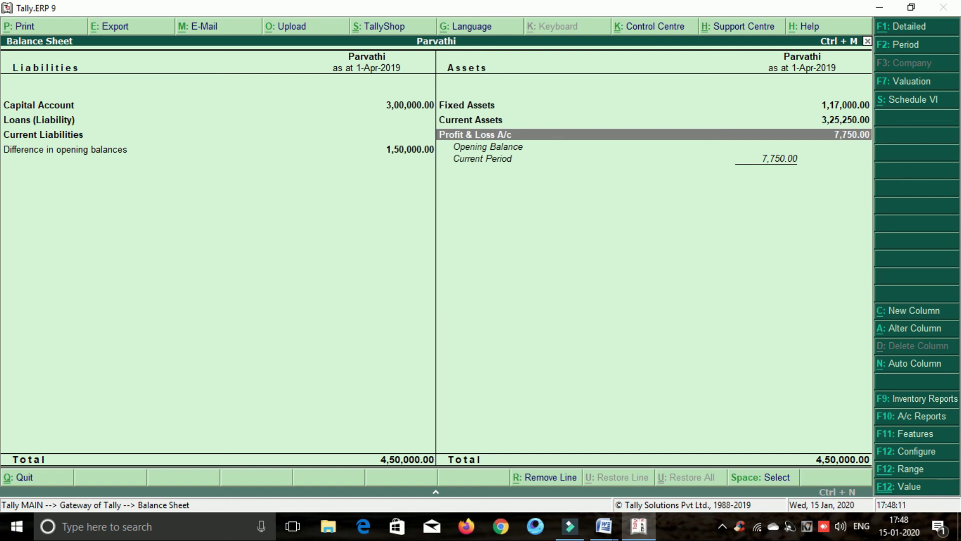
left_click(723, 526)
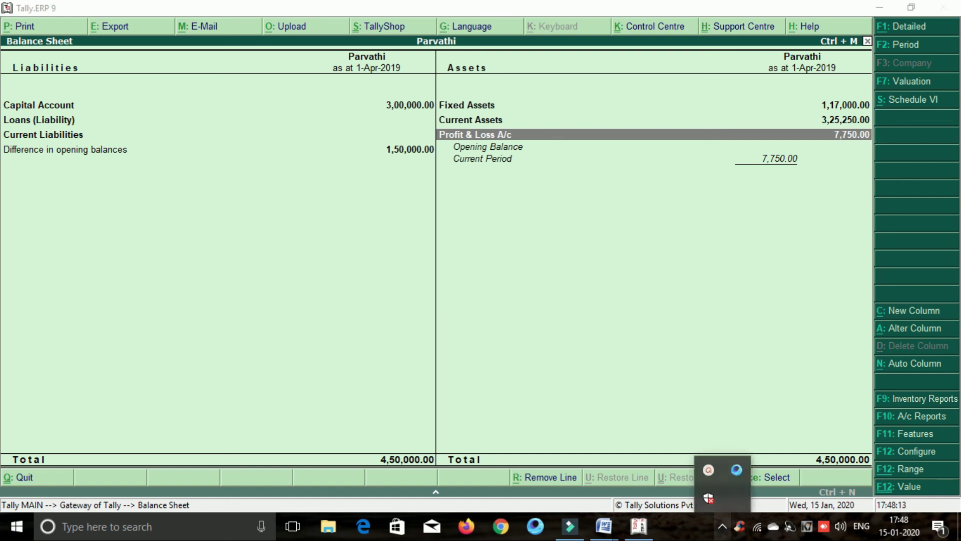